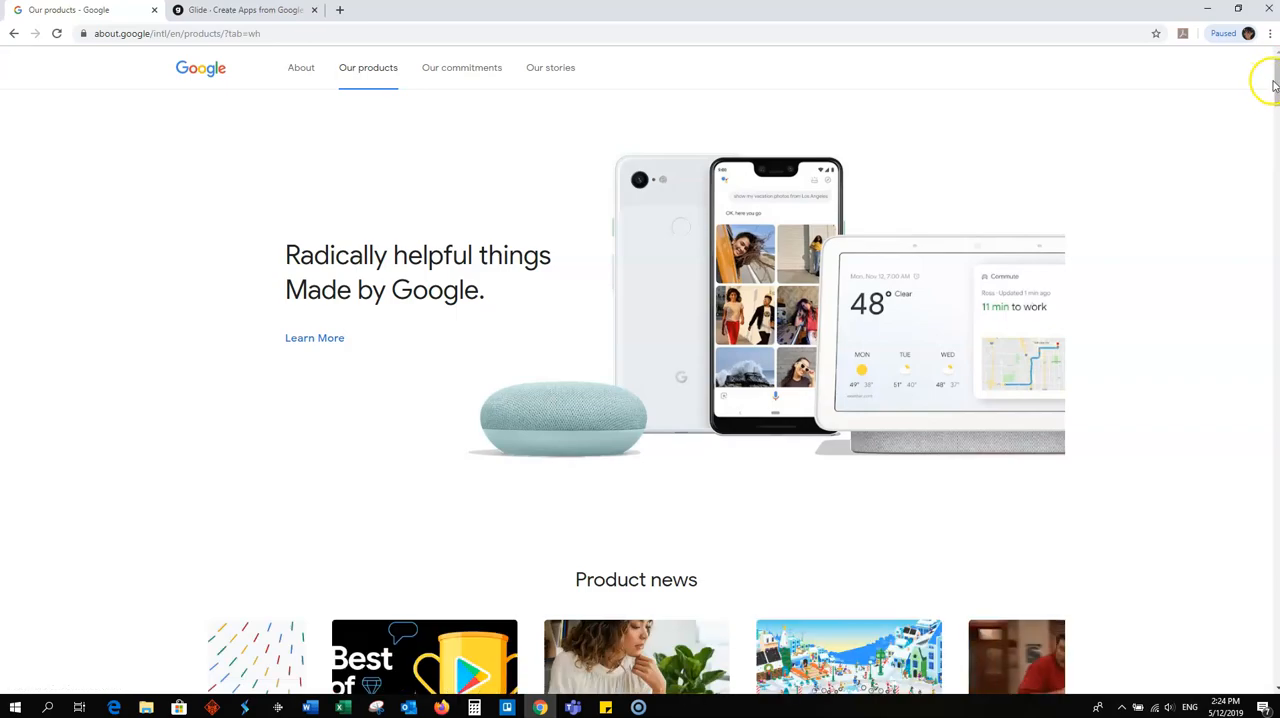
# - Open Google Sheets for personal use from Google's product list and create a blank spreadsheet
pyautogui.moveTo(1275, 100); pyautogui.dragTo(1220, 617)
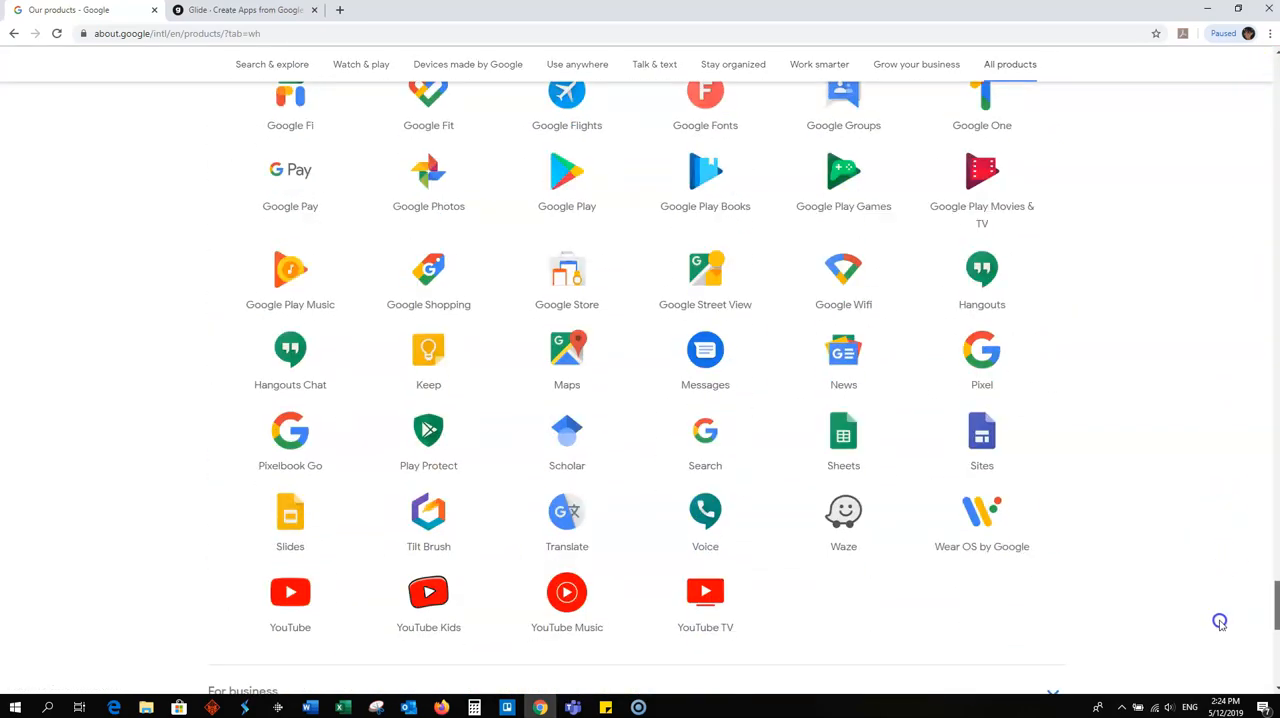
pyautogui.click(831, 446)
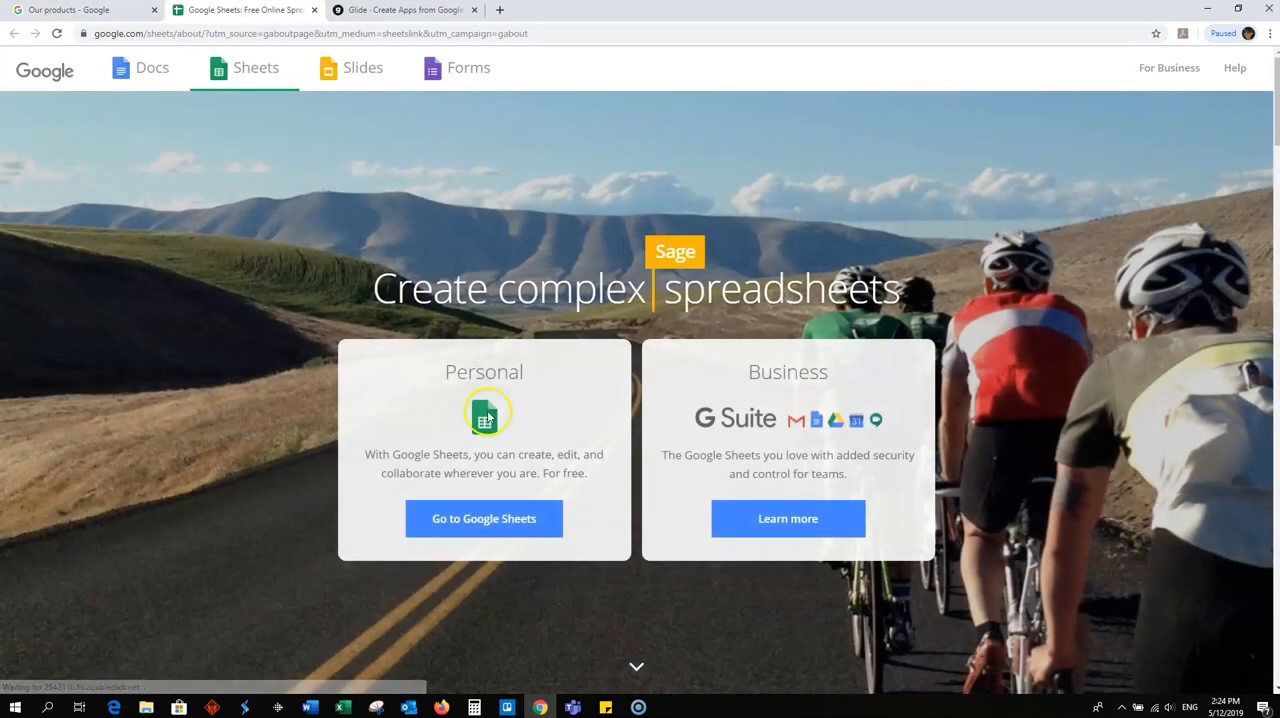
pyautogui.click(460, 520)
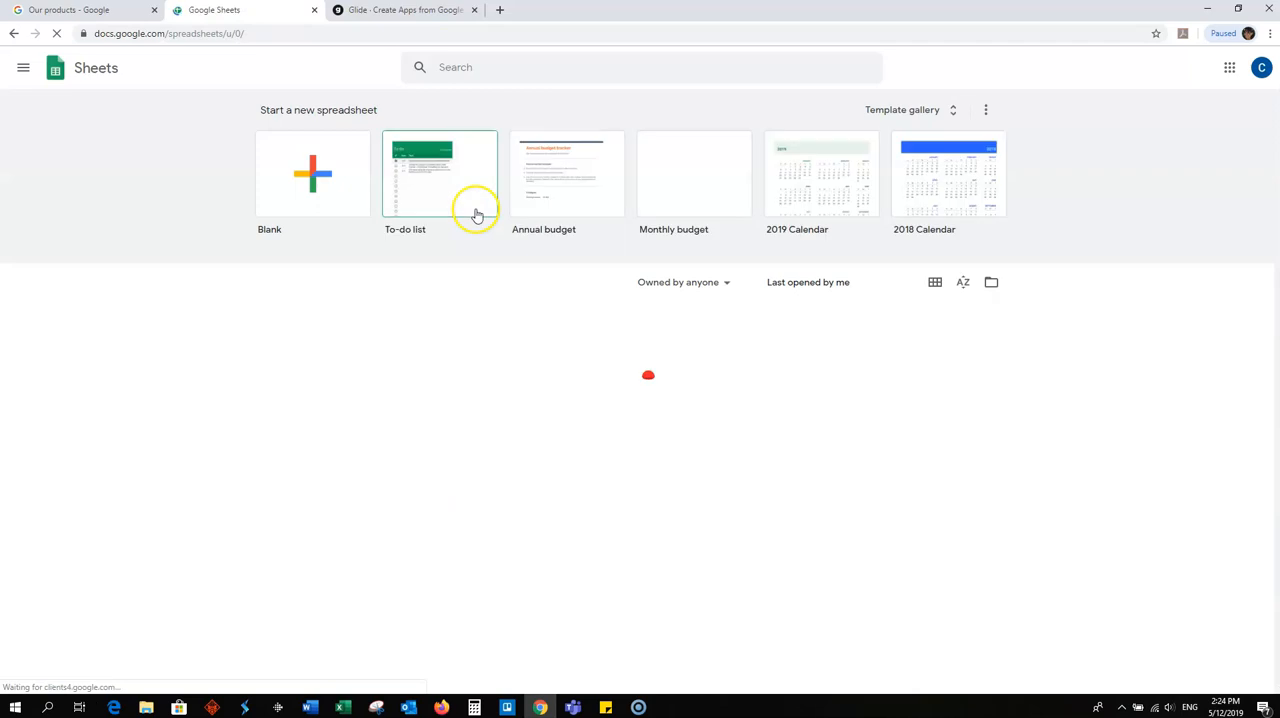
pyautogui.click(131, 74)
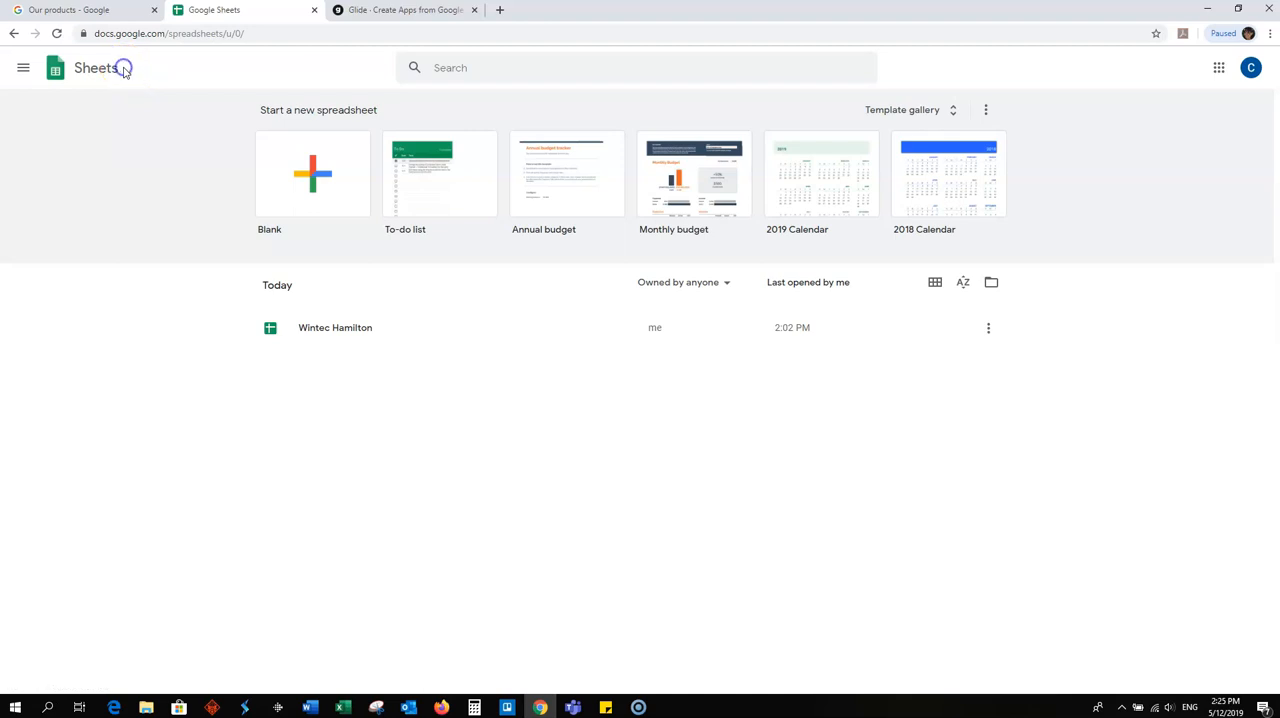
pyautogui.click(123, 69)
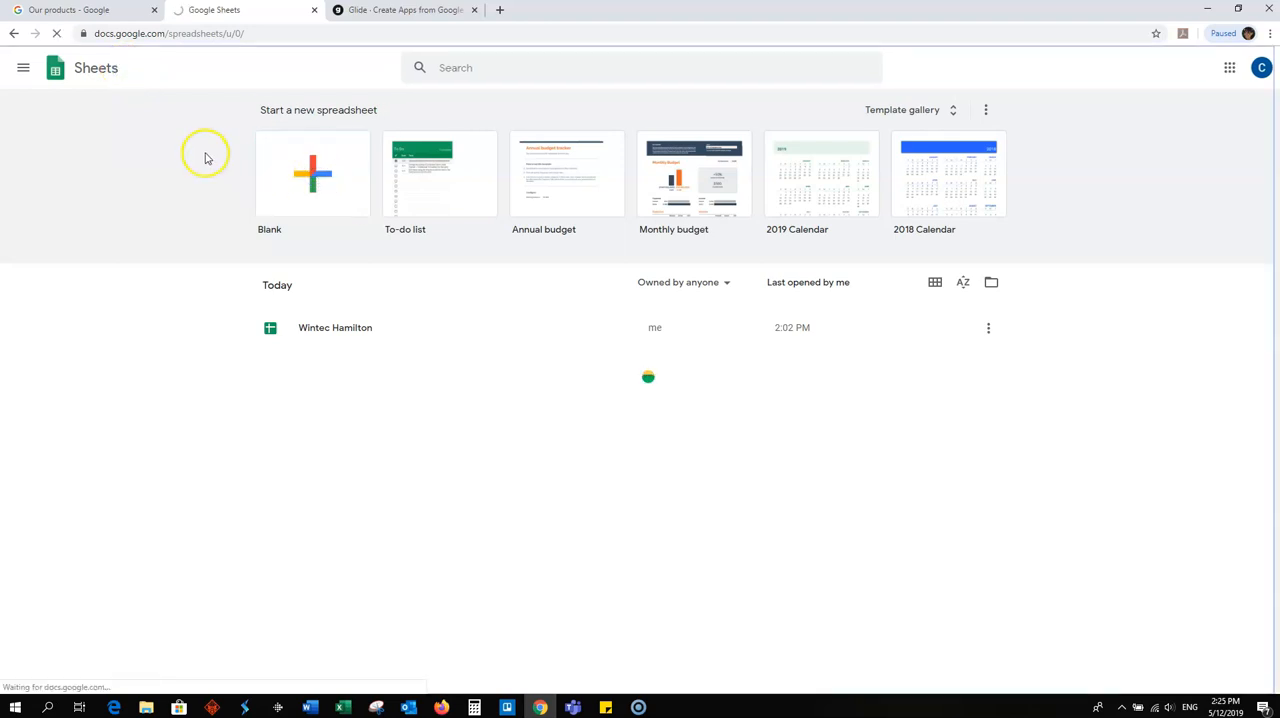
pyautogui.click(312, 176)
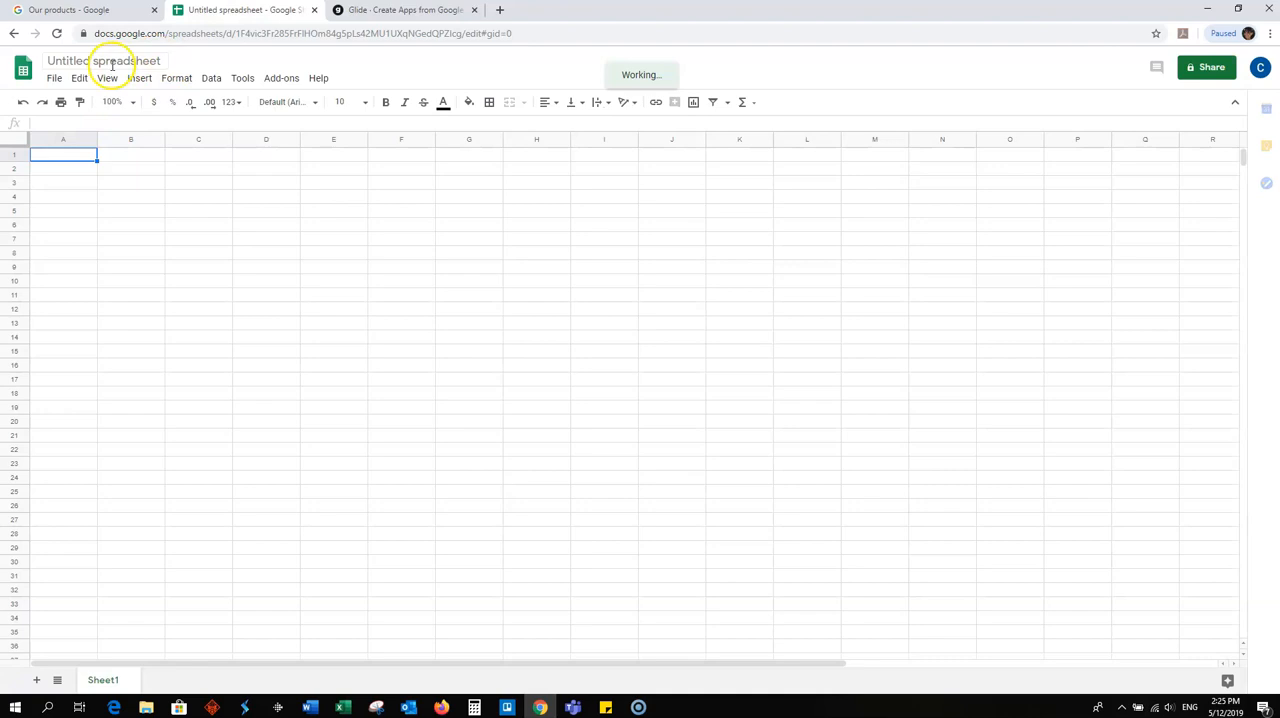
# - Rename the untitled spreadsheet as Demonstration
pyautogui.click(160, 61)
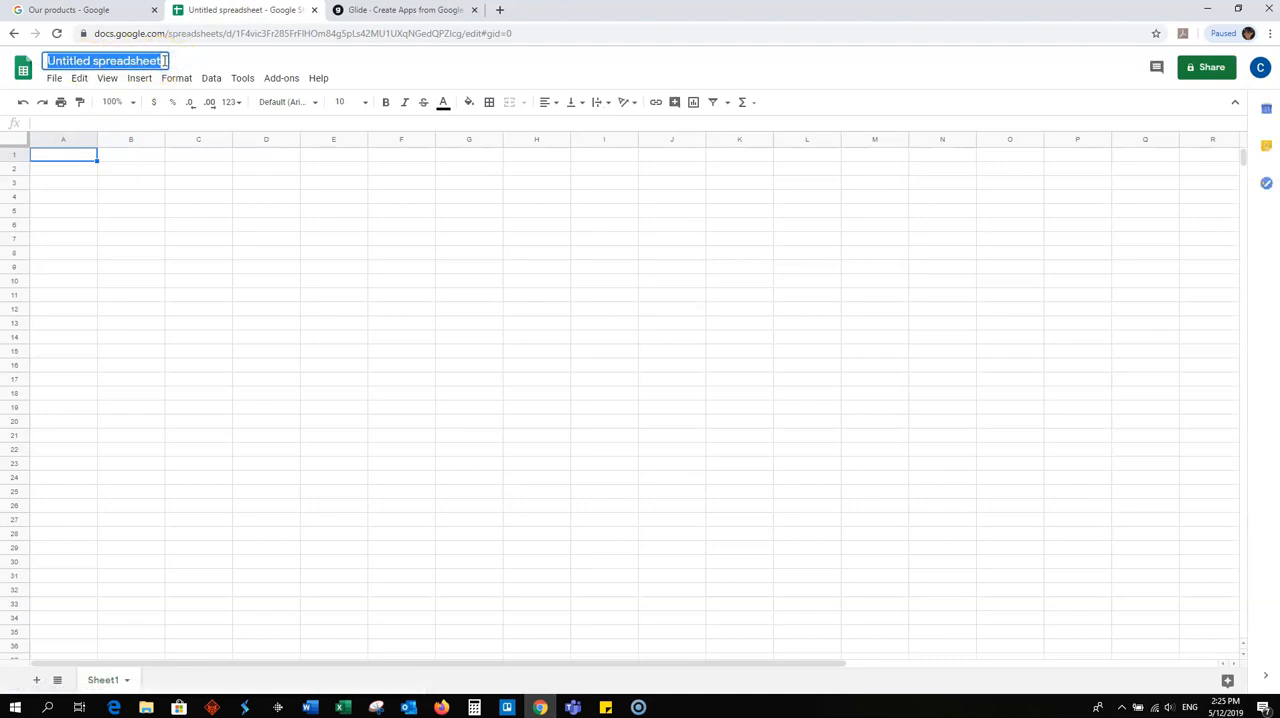
pyautogui.write('Demonstration')
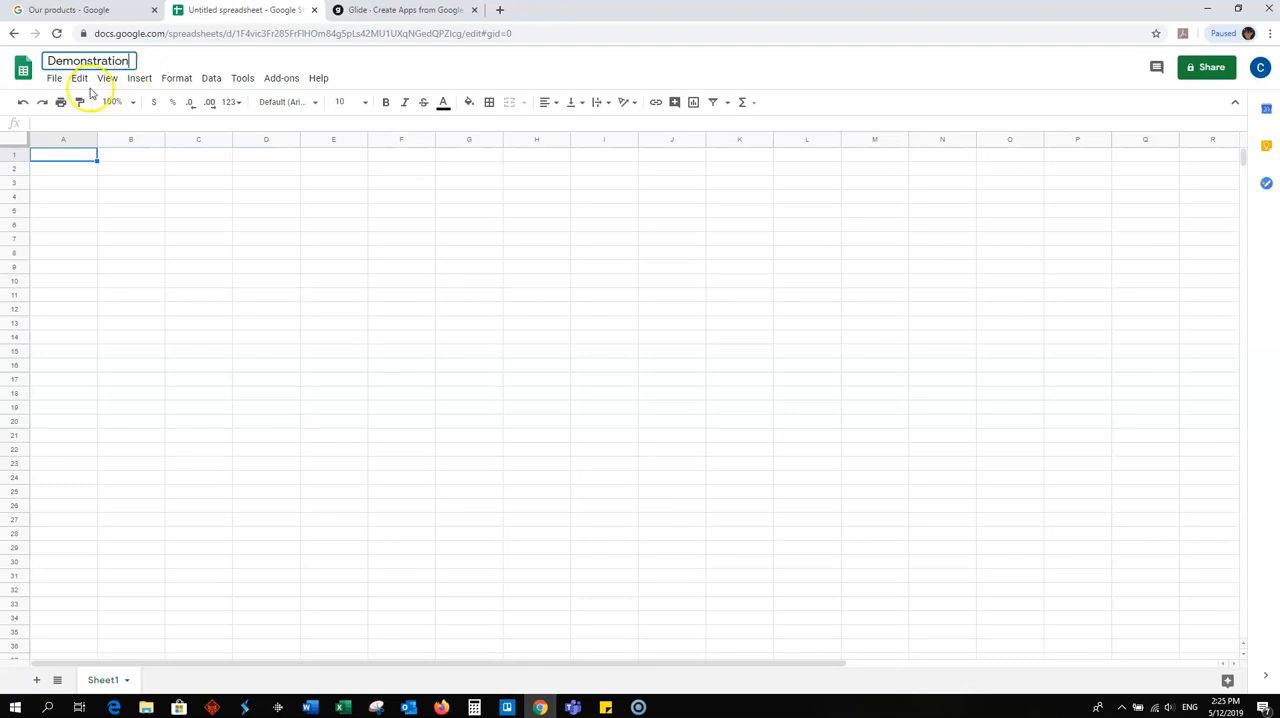
pyautogui.click(78, 186)
# - Enter the column headers Location, Location image, details and Virtual tour in cells A1 to D1
pyautogui.click(68, 155)
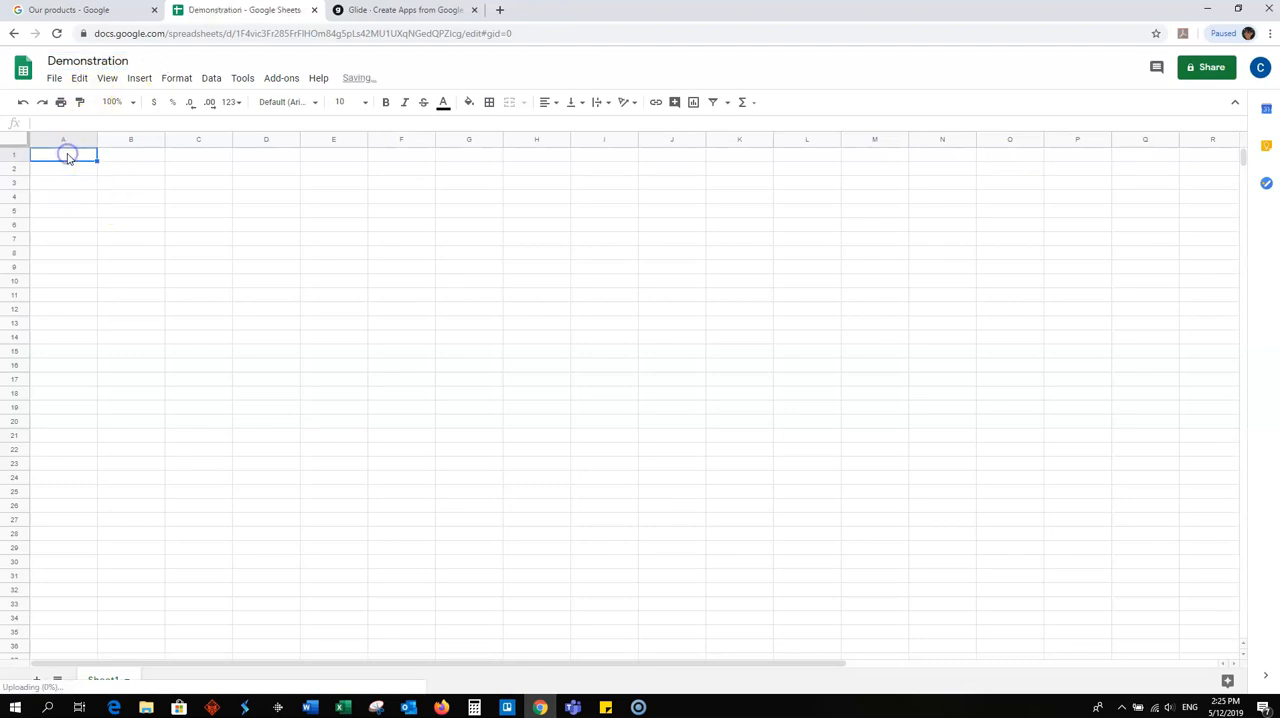
pyautogui.write('Location')
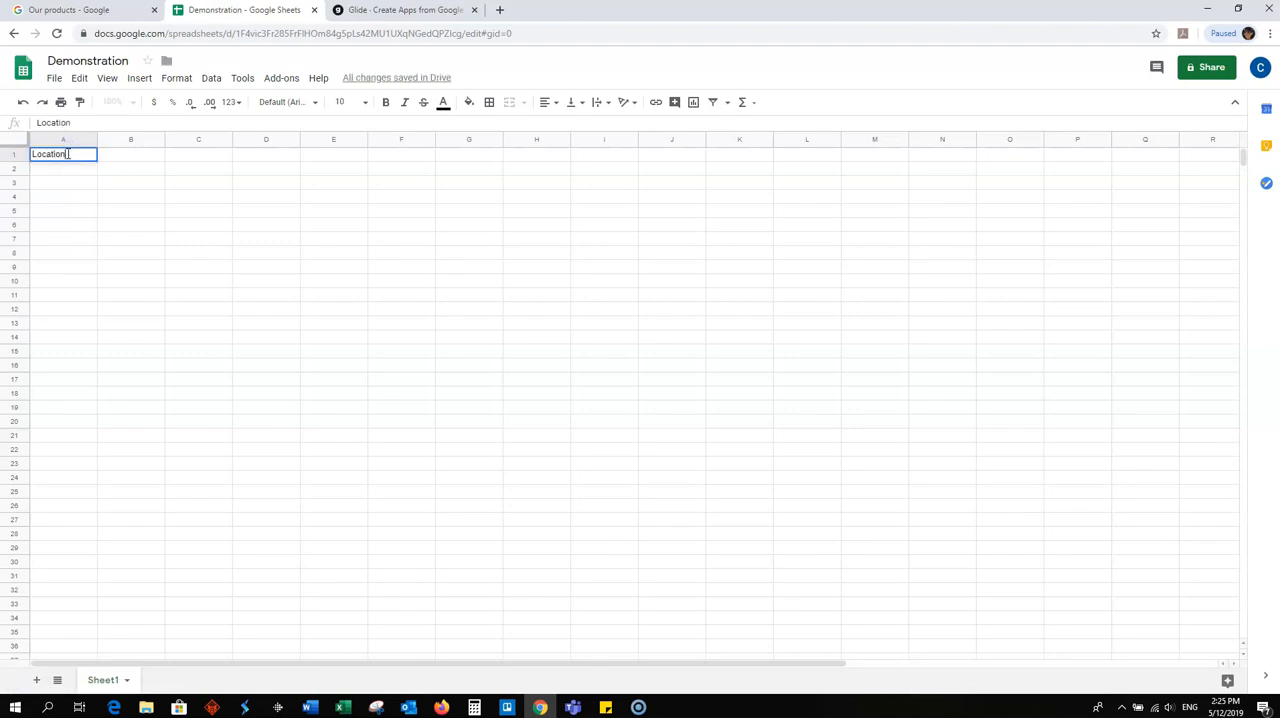
pyautogui.press('Tab')
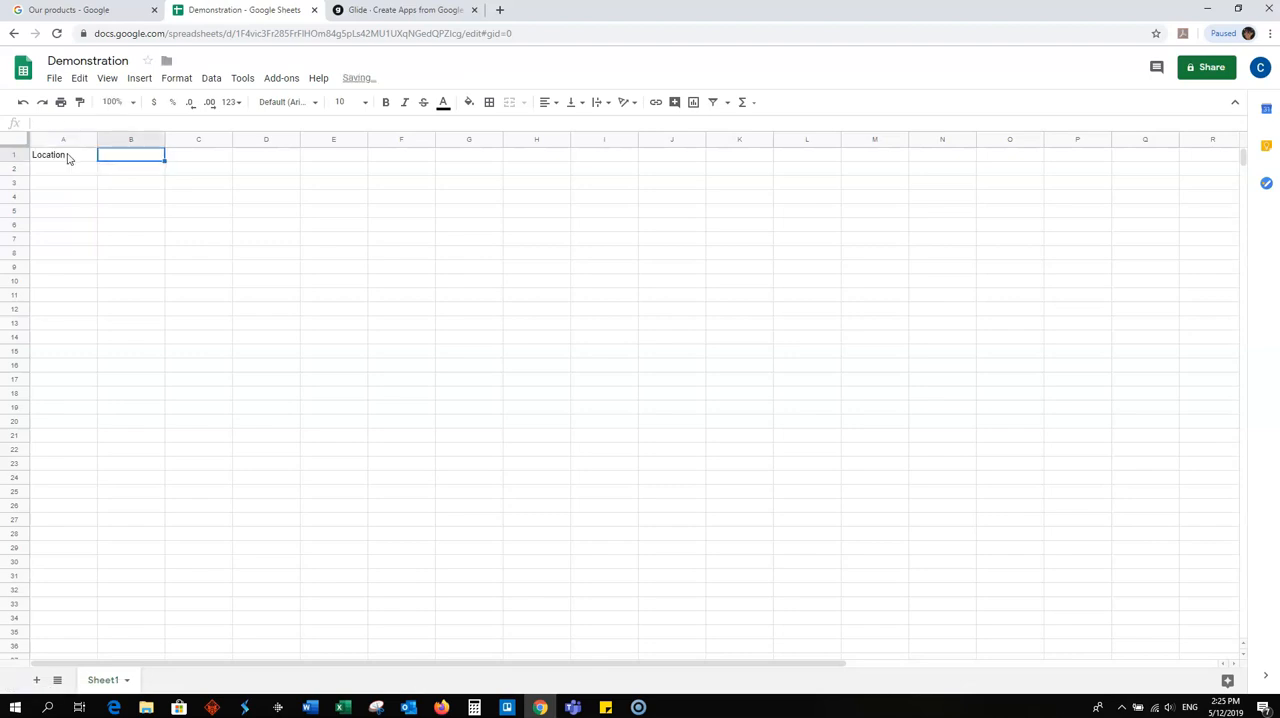
pyautogui.write('Location image')
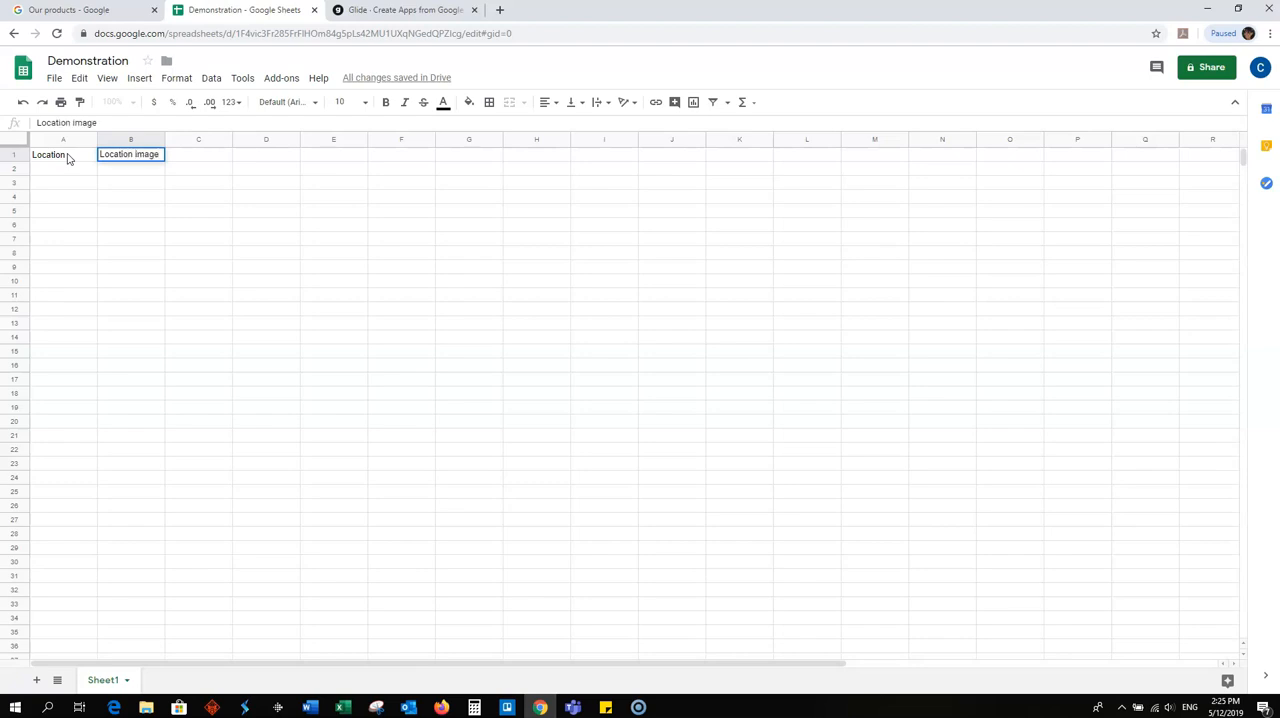
pyautogui.press('Tab')
pyautogui.write('detai')
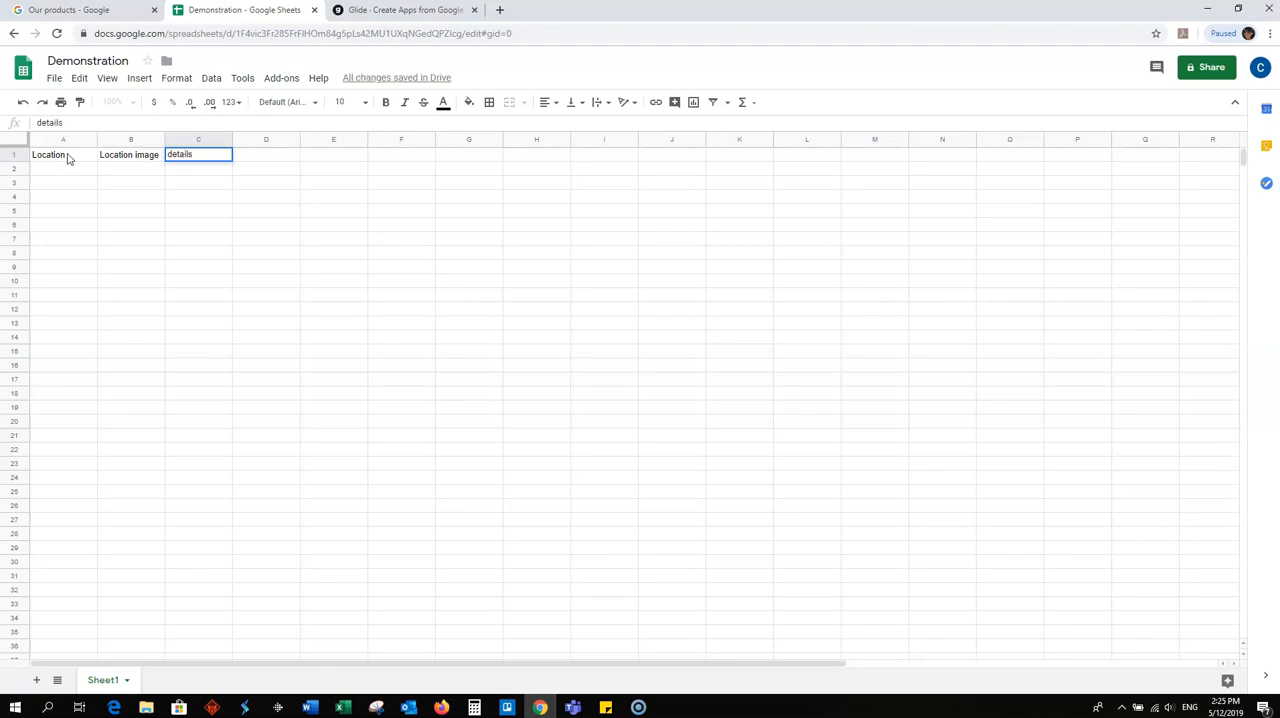
pyautogui.press('Tab')
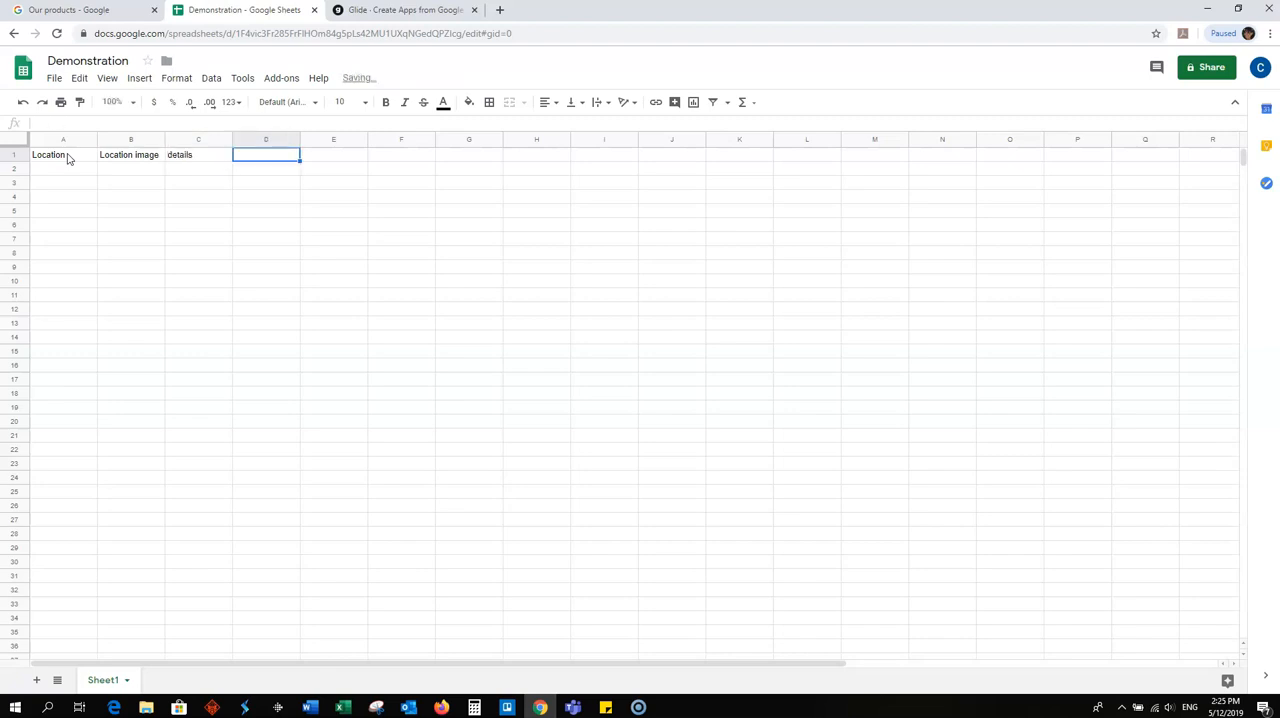
pyautogui.write('Virtual tour')
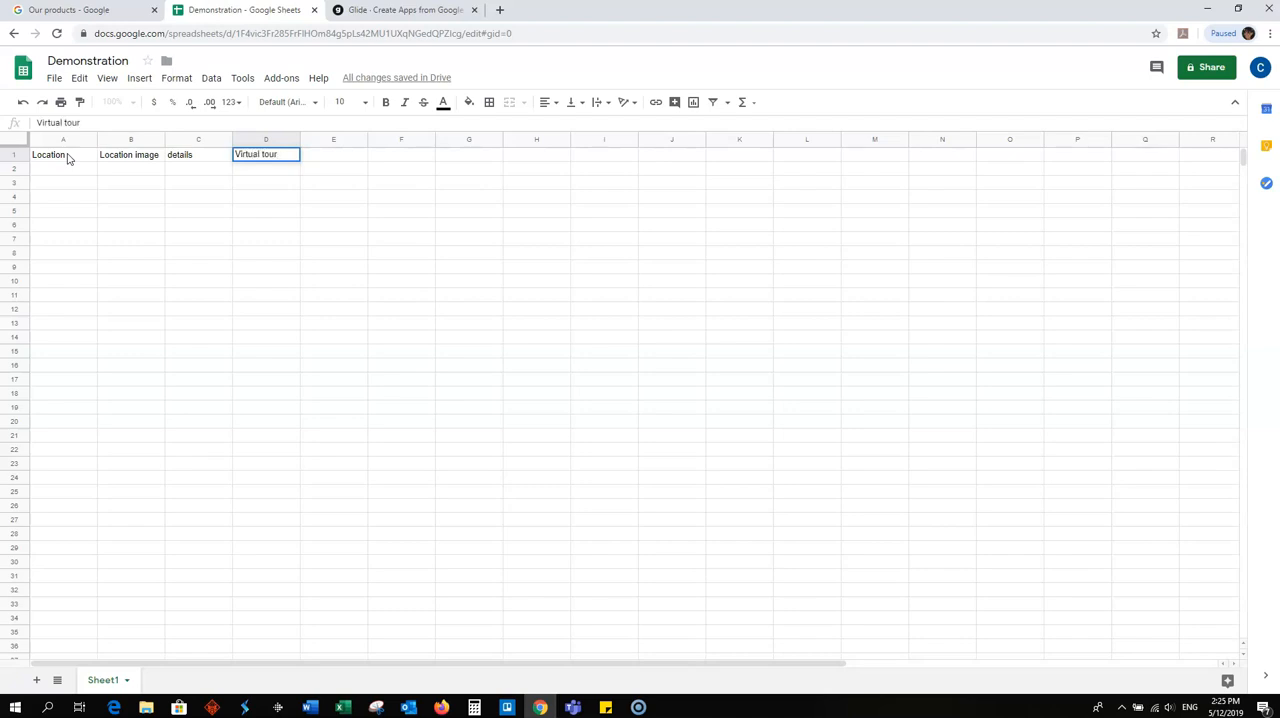
# - Enter A Block, B Block and C Block in cells A2 to A4 under the Location header
pyautogui.click(62, 171)
pyautogui.write('A Block')
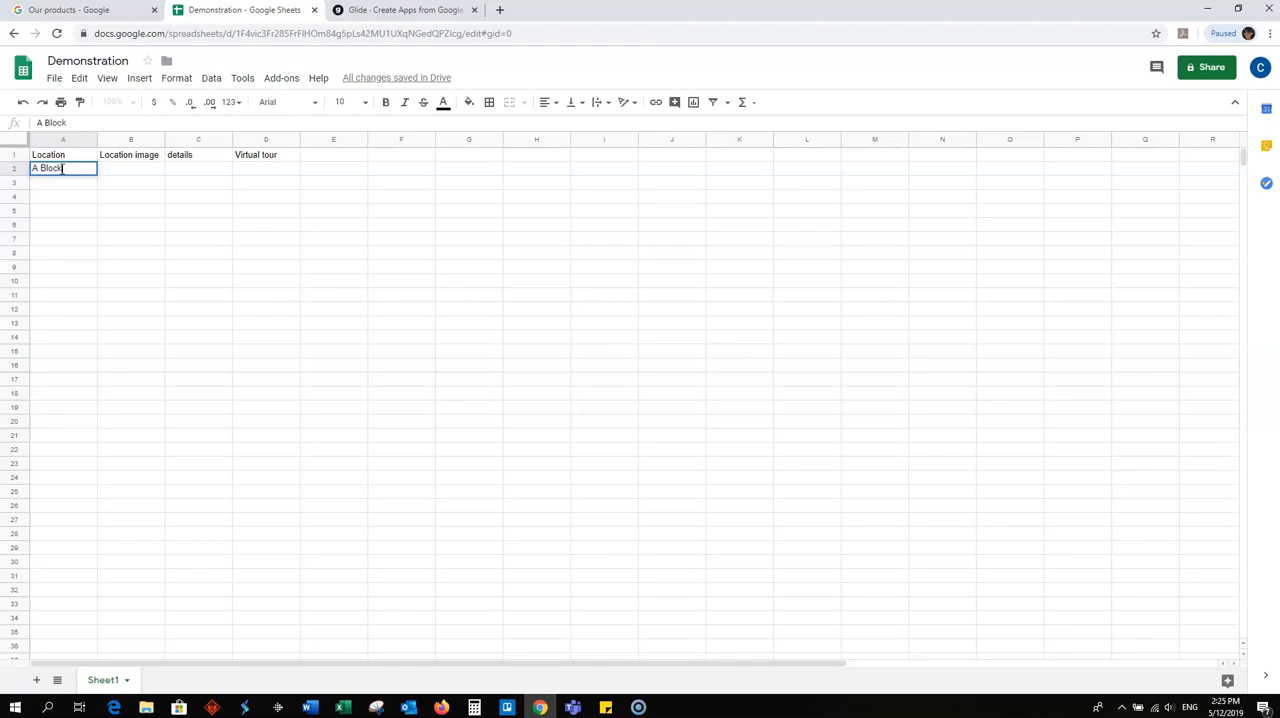
pyautogui.click(53, 189)
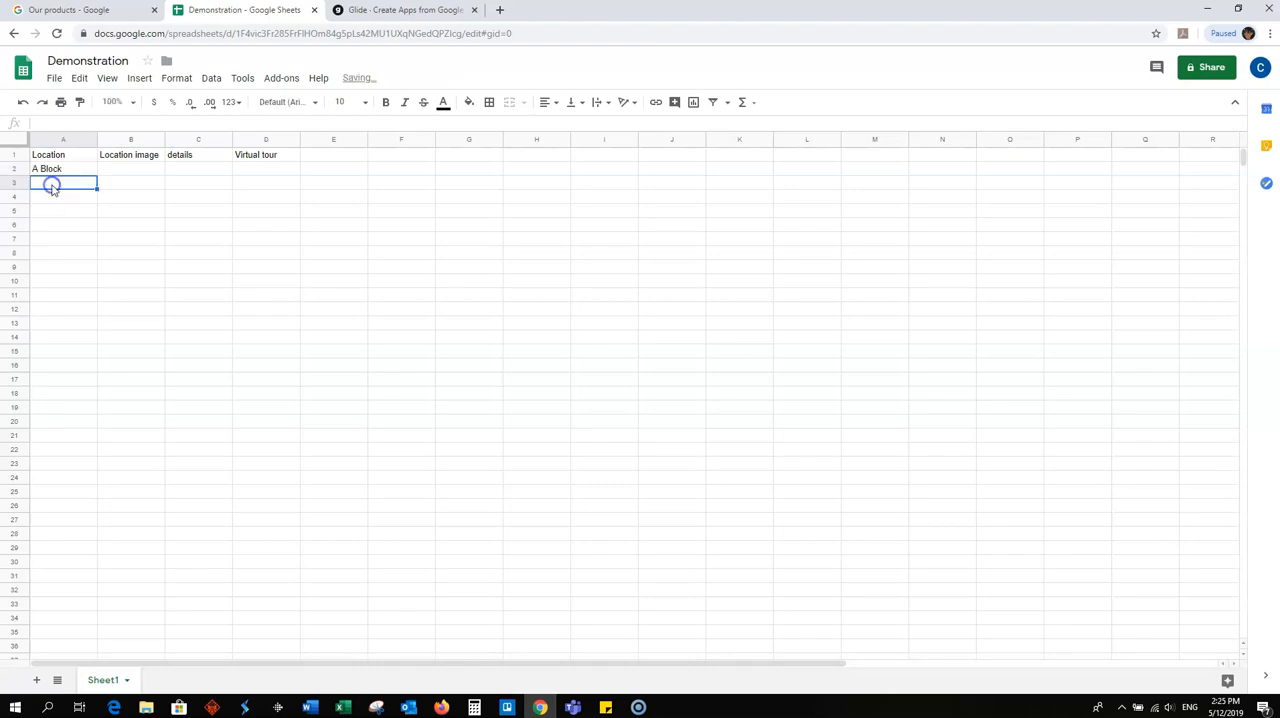
pyautogui.write('B Block')
pyautogui.click(52, 199)
pyautogui.write('C')
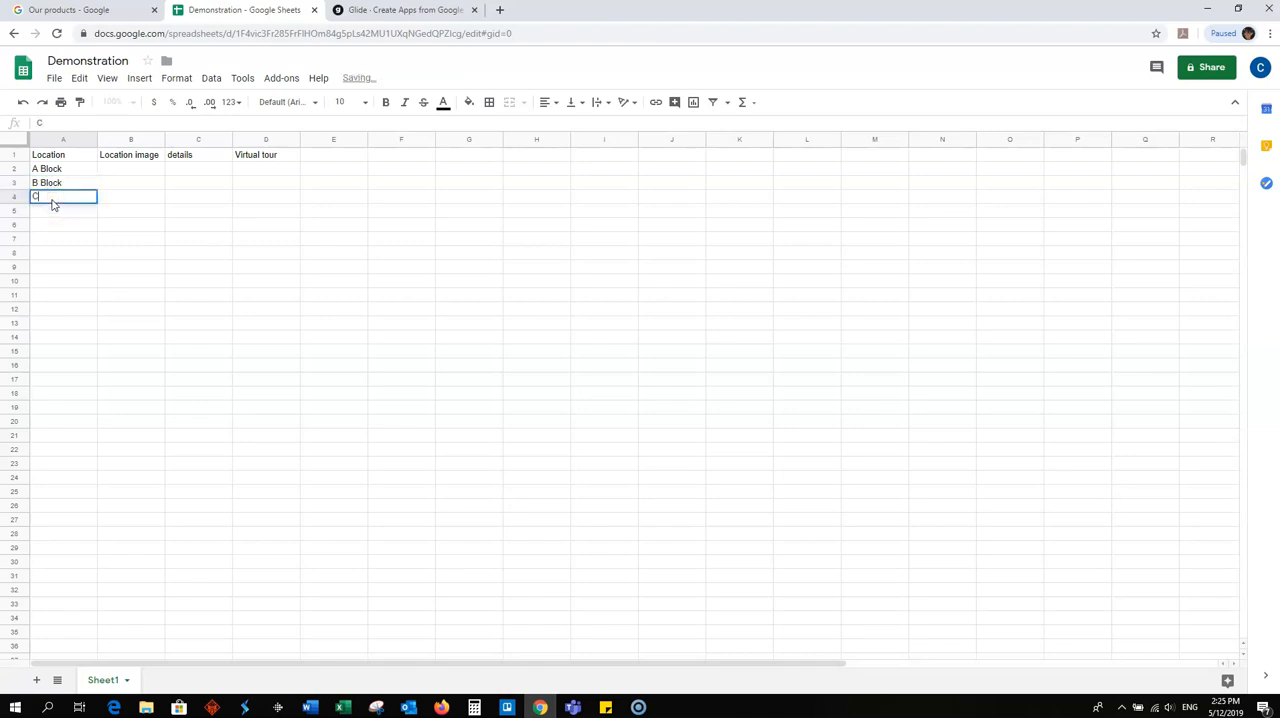
pyautogui.write(' Block')
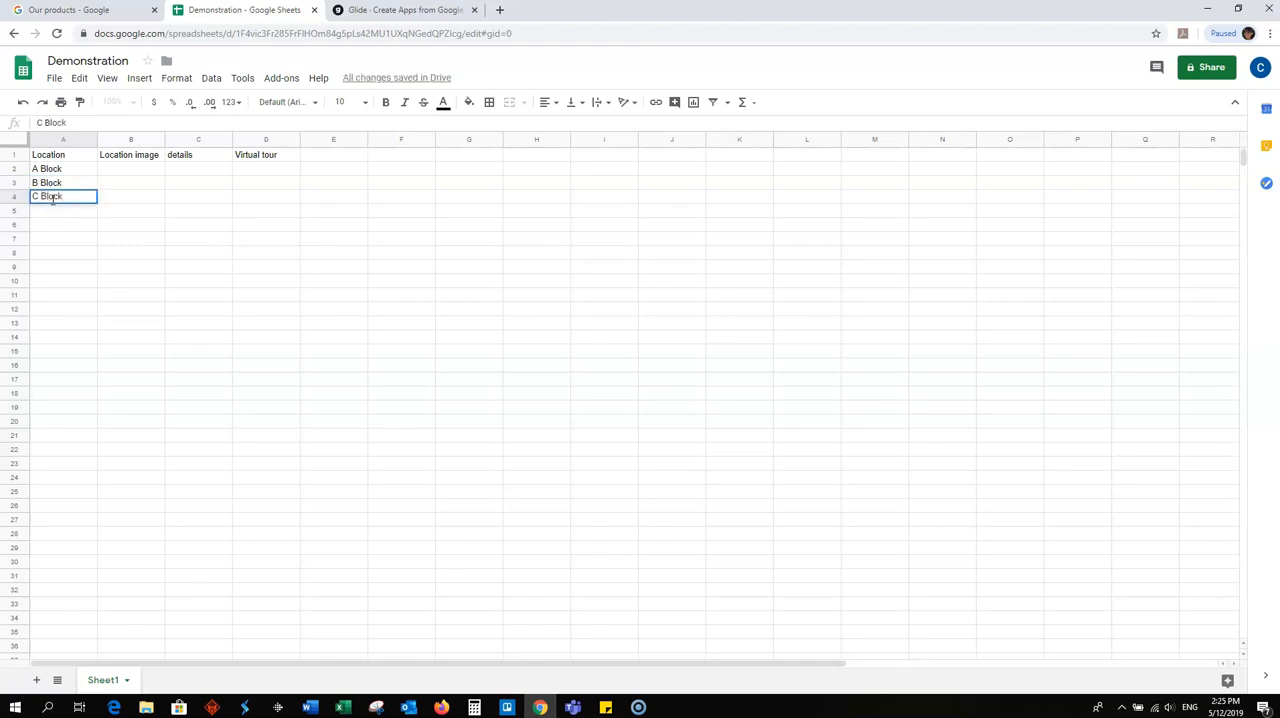
pyautogui.click(153, 217)
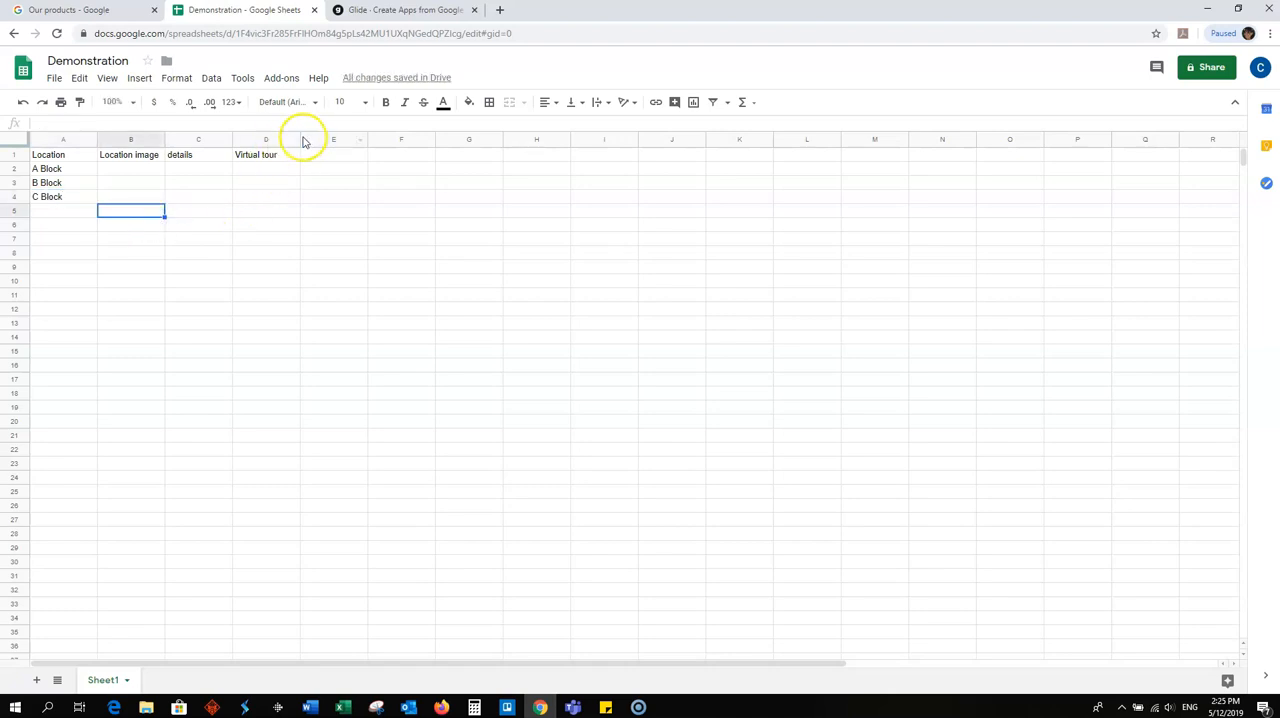
# - Switch to Glide, return to the apps overview and create a new app from the Demonstration spreadsheet
pyautogui.click(393, 12)
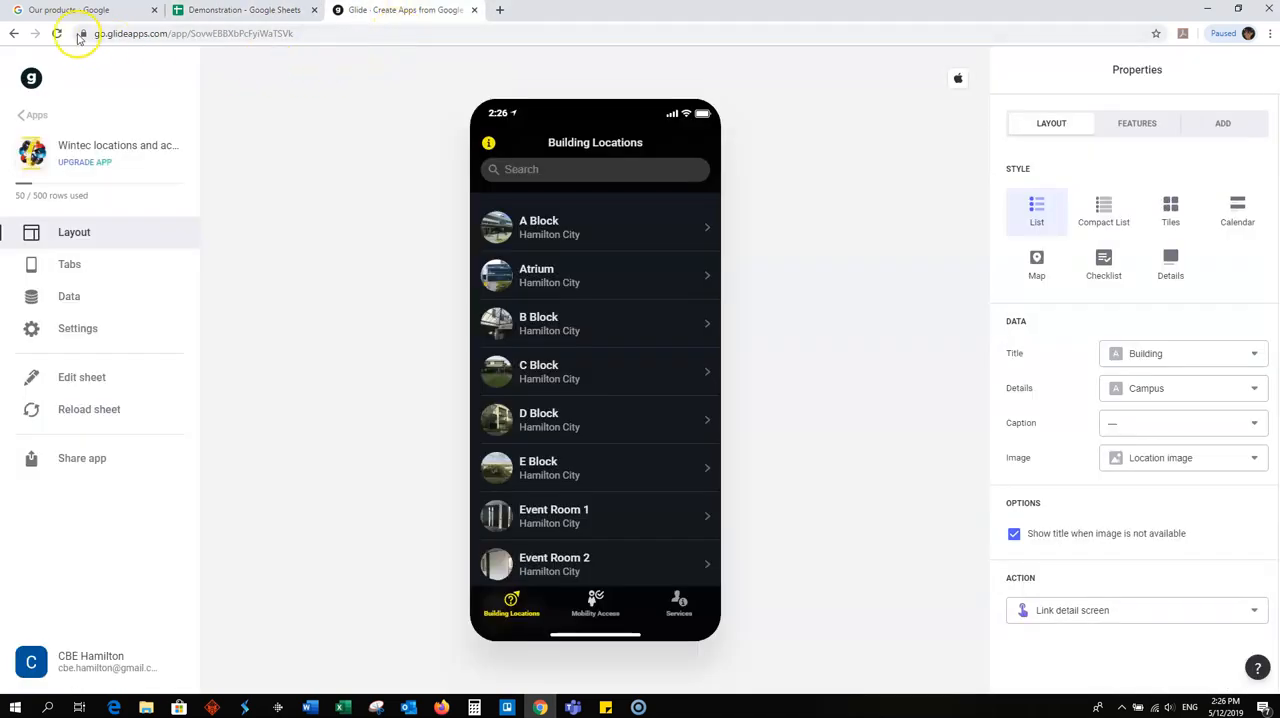
pyautogui.click(14, 34)
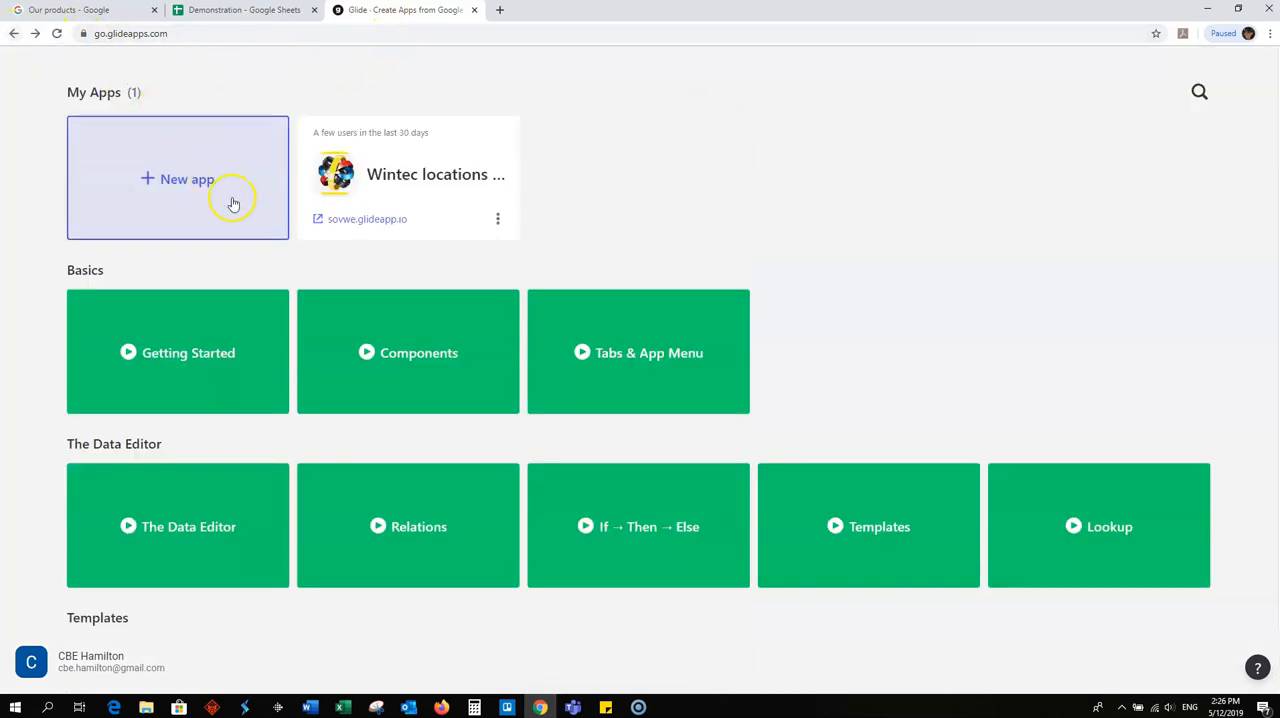
pyautogui.click(172, 186)
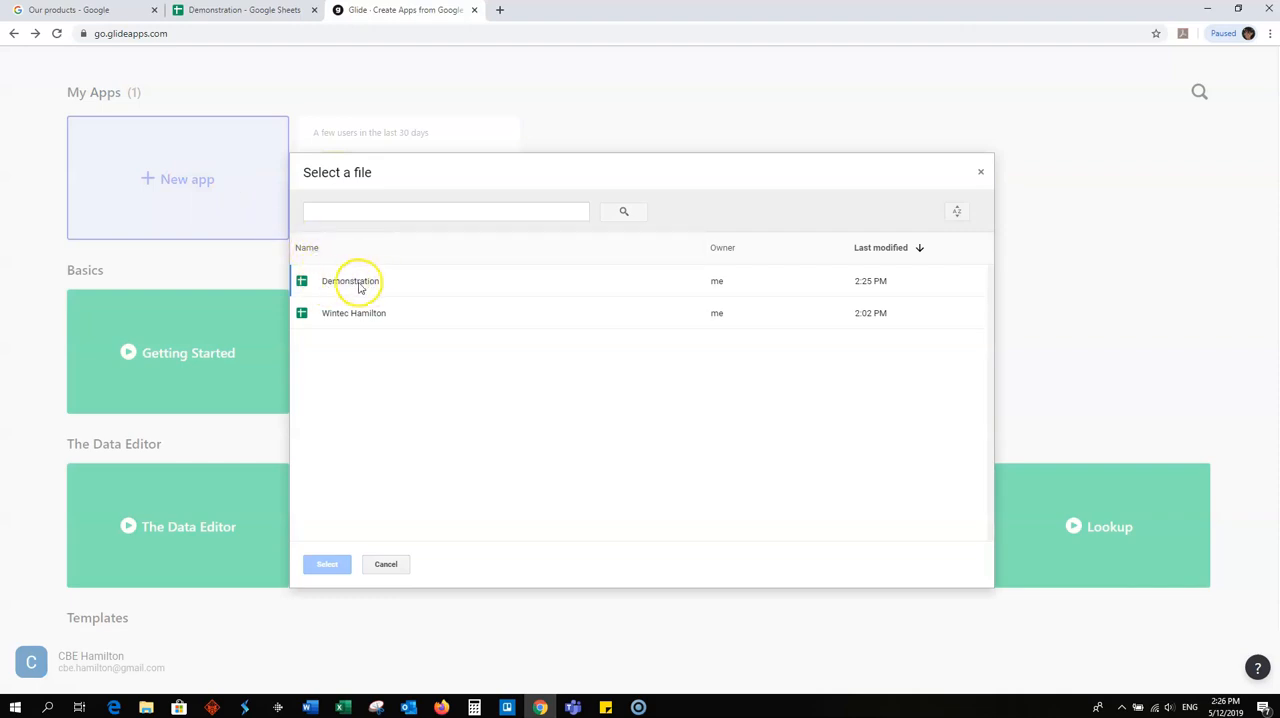
pyautogui.doubleClick(360, 283)
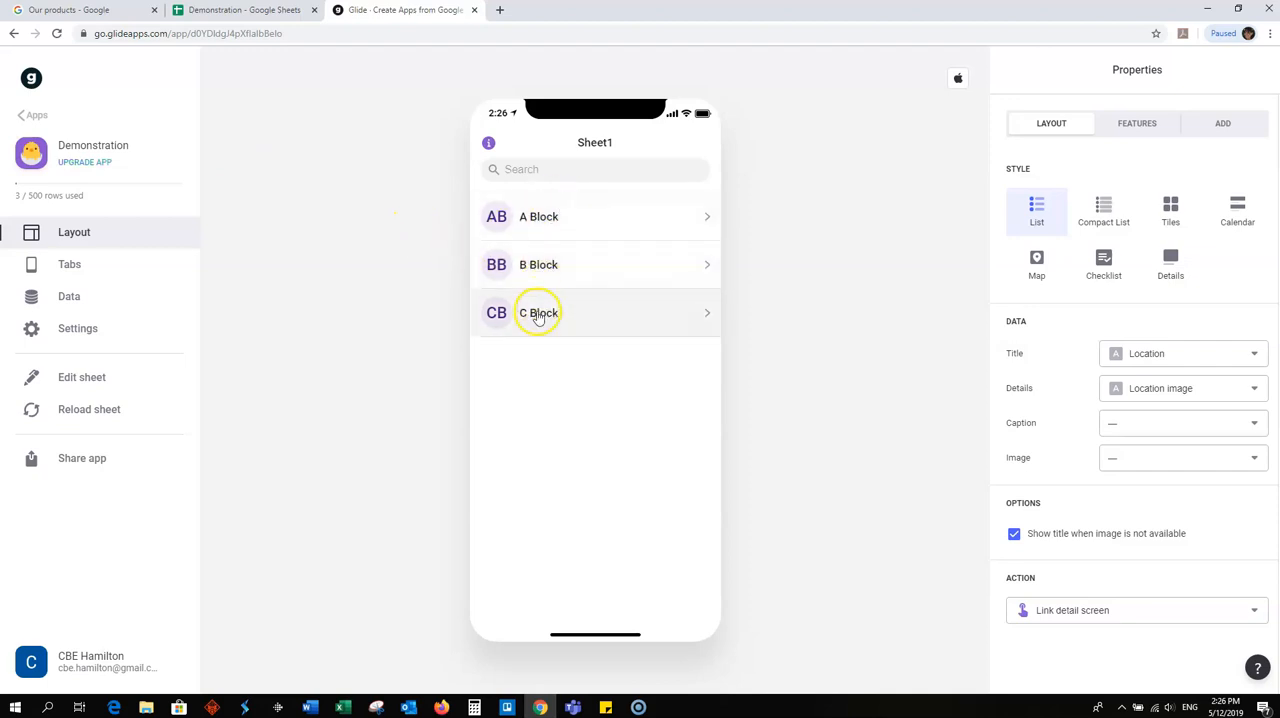
# - Switch back to the Demonstration spreadsheet and rename Sheet1 as Building Locations
pyautogui.click(72, 265)
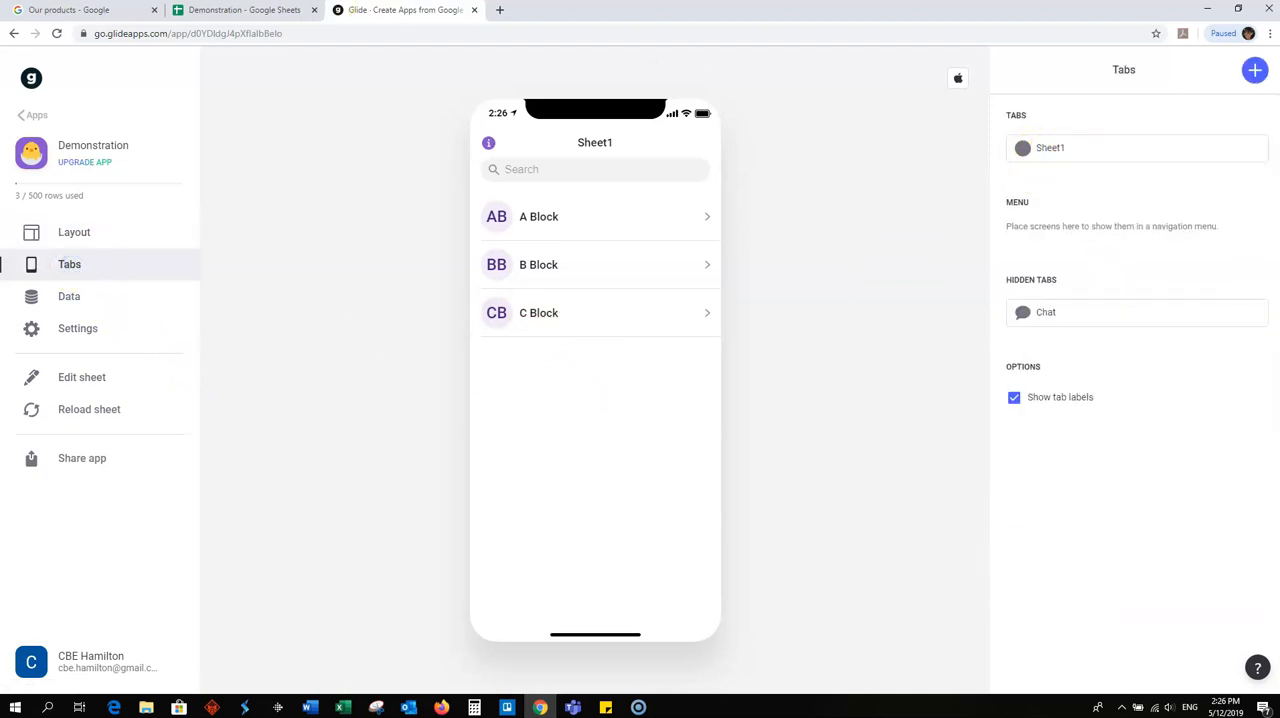
pyautogui.click(225, 10)
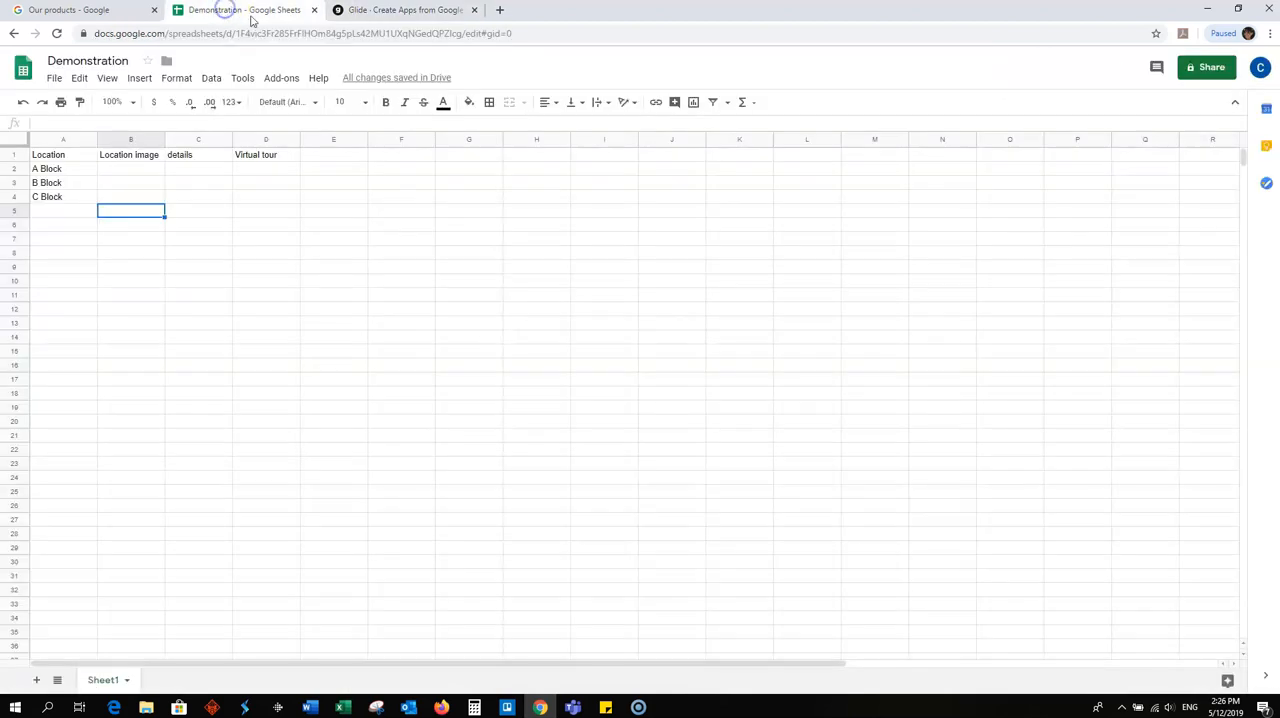
pyautogui.click(115, 681)
pyautogui.rightClick(115, 681)
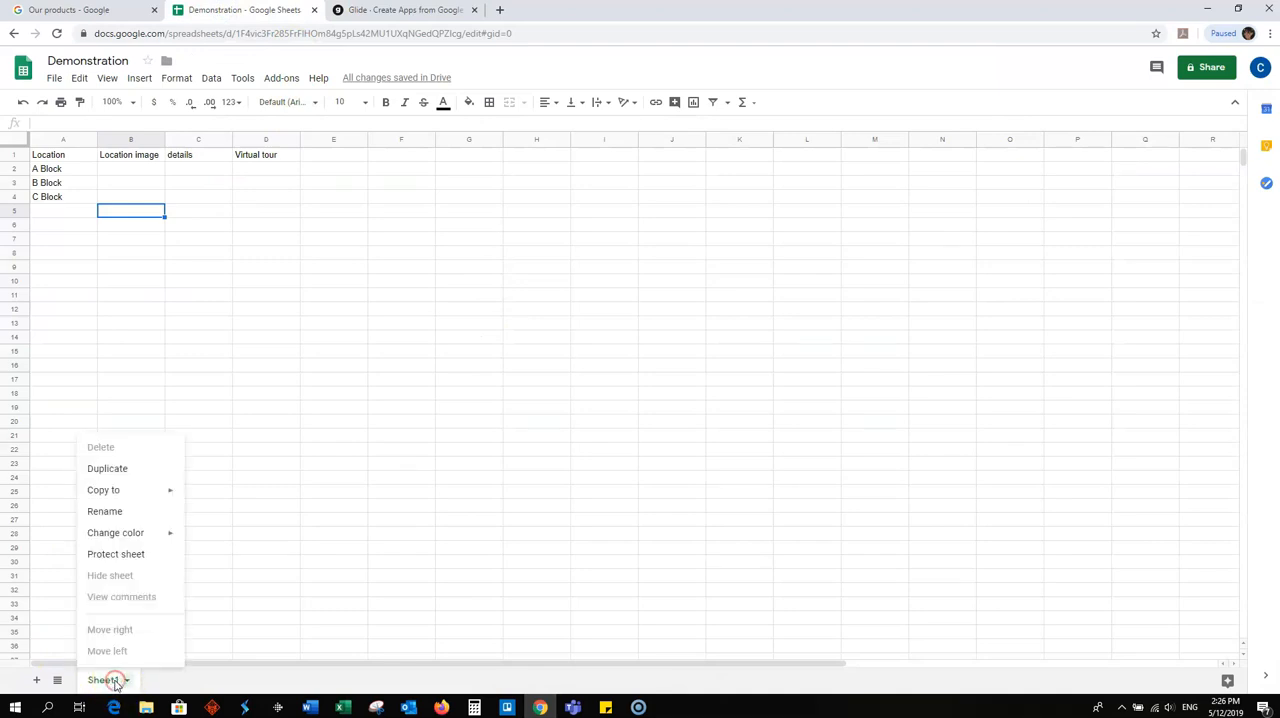
pyautogui.click(116, 514)
pyautogui.write('Building ')
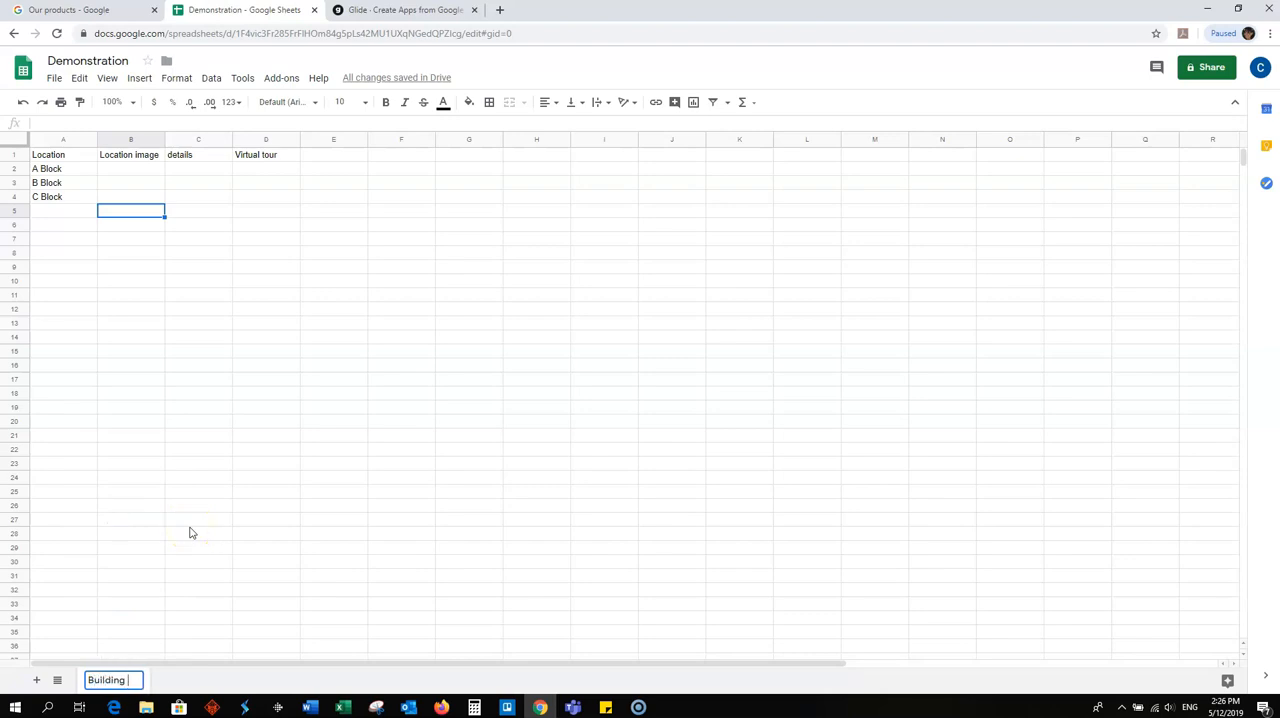
pyautogui.write('Locations')
pyautogui.click(182, 422)
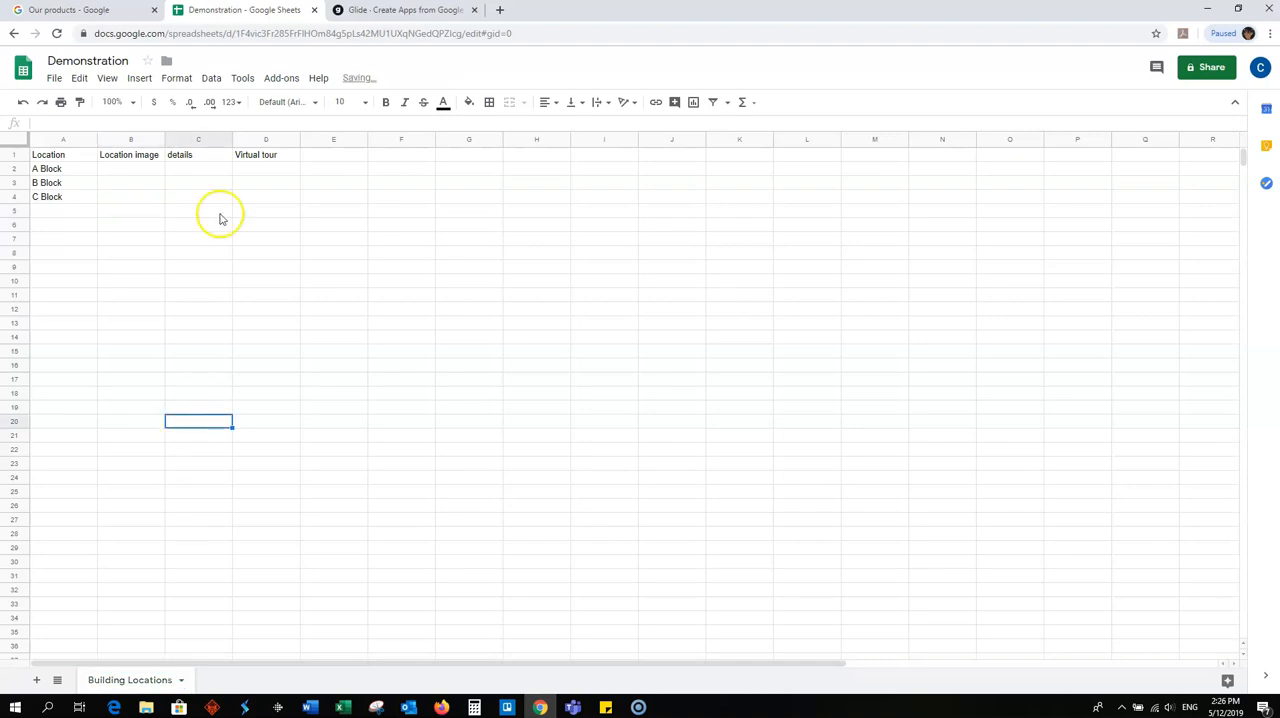
# - Switch to Glide and reload the sheet data for the Demonstration app, reviewing its layout
pyautogui.click(361, 12)
pyautogui.click(57, 414)
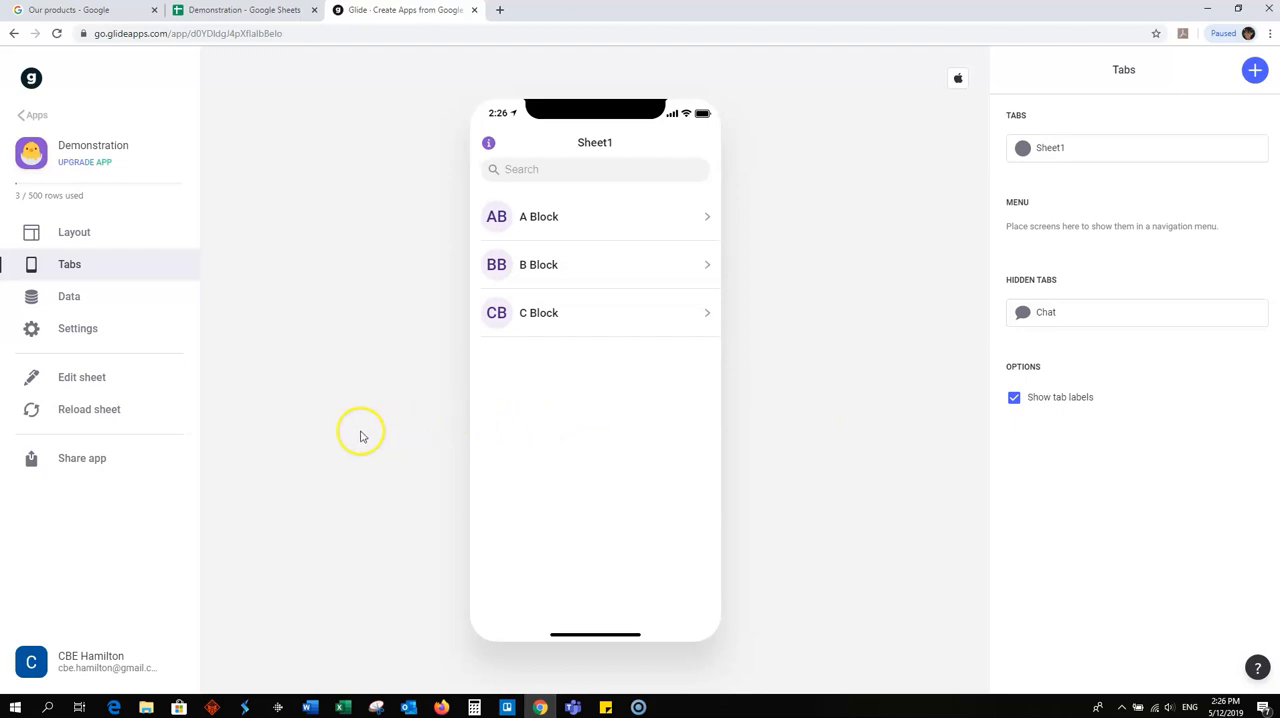
pyautogui.click(91, 232)
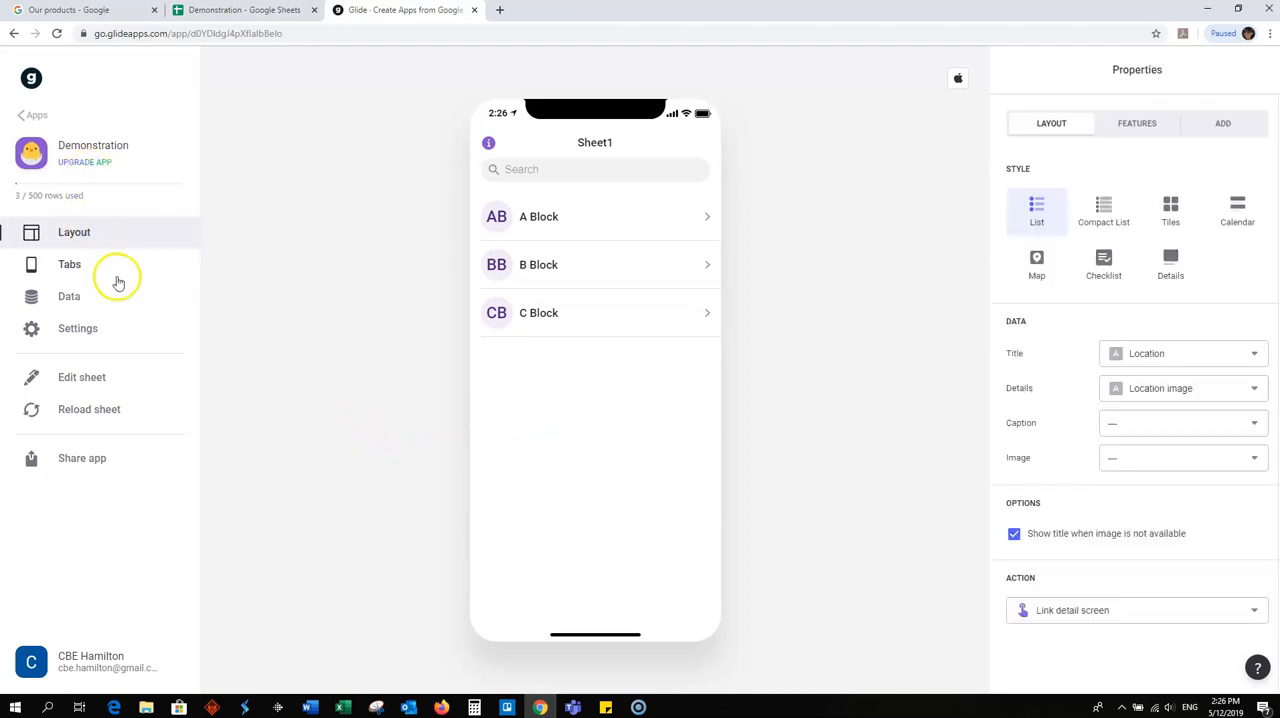
pyautogui.click(84, 408)
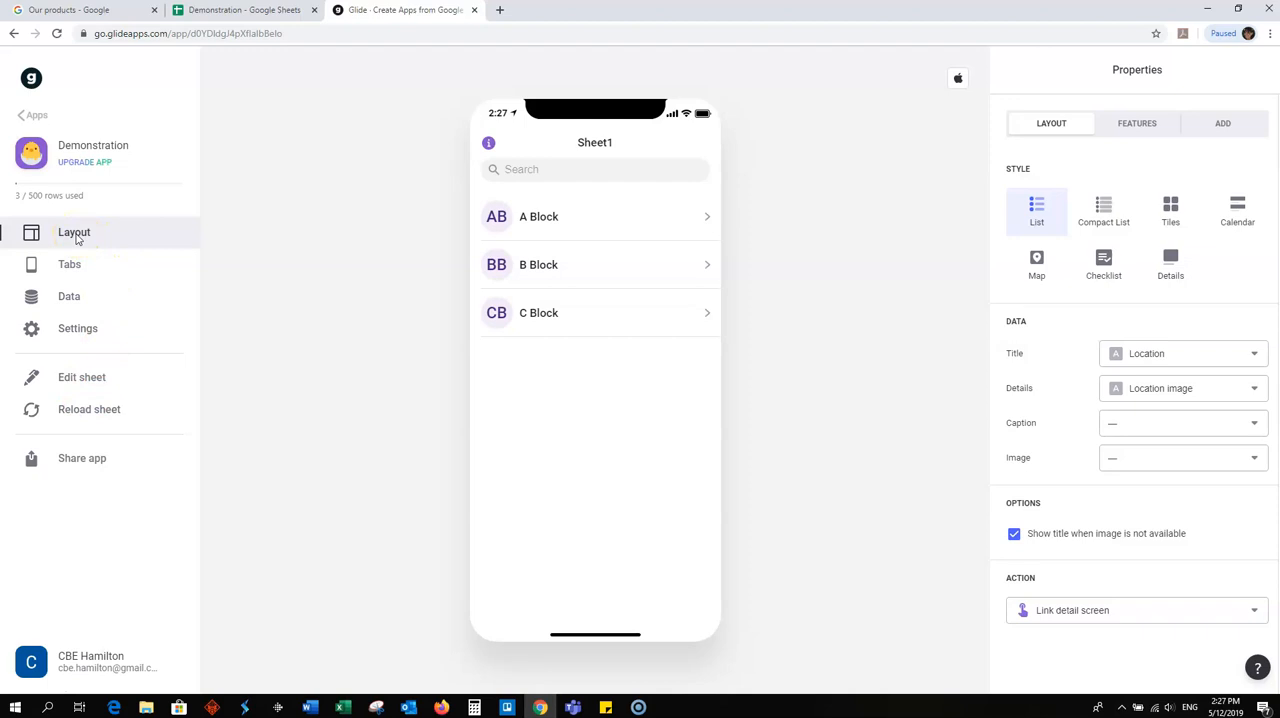
pyautogui.click(88, 410)
# - Check the sheet's name in Google Sheets, reload it again in Glide and open the app's tab settings
pyautogui.click(240, 12)
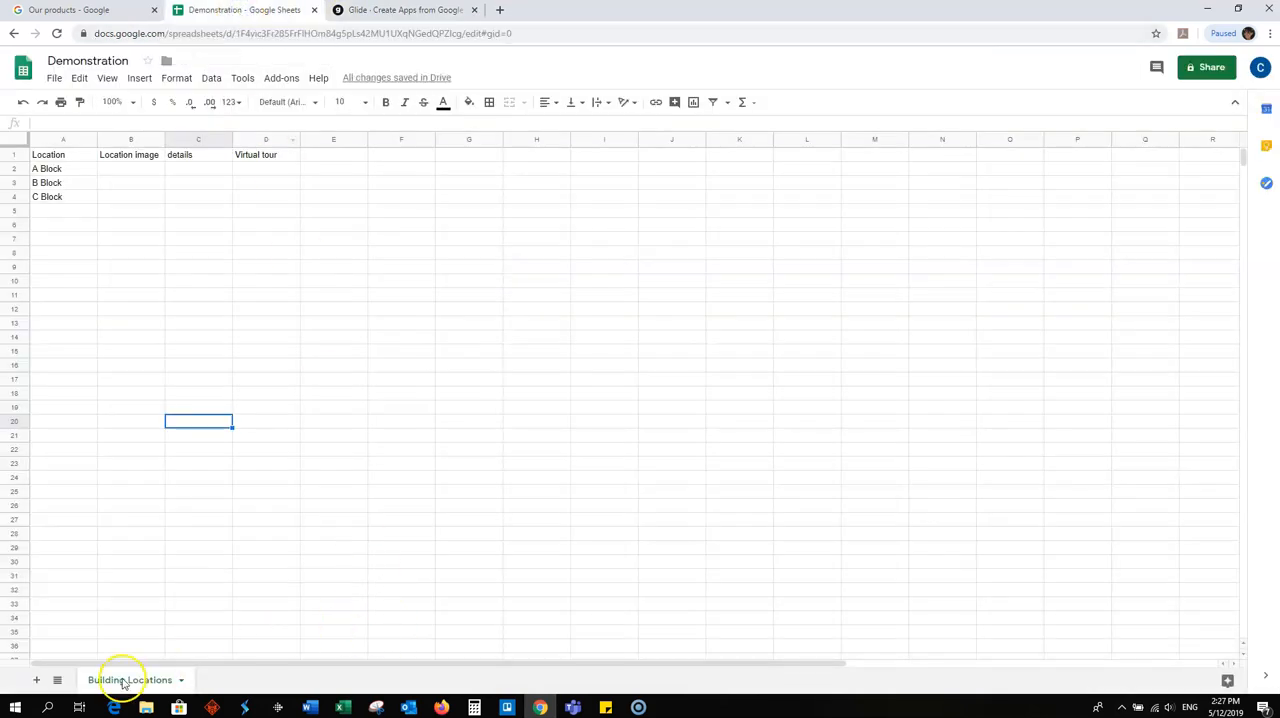
pyautogui.click(231, 589)
pyautogui.click(372, 11)
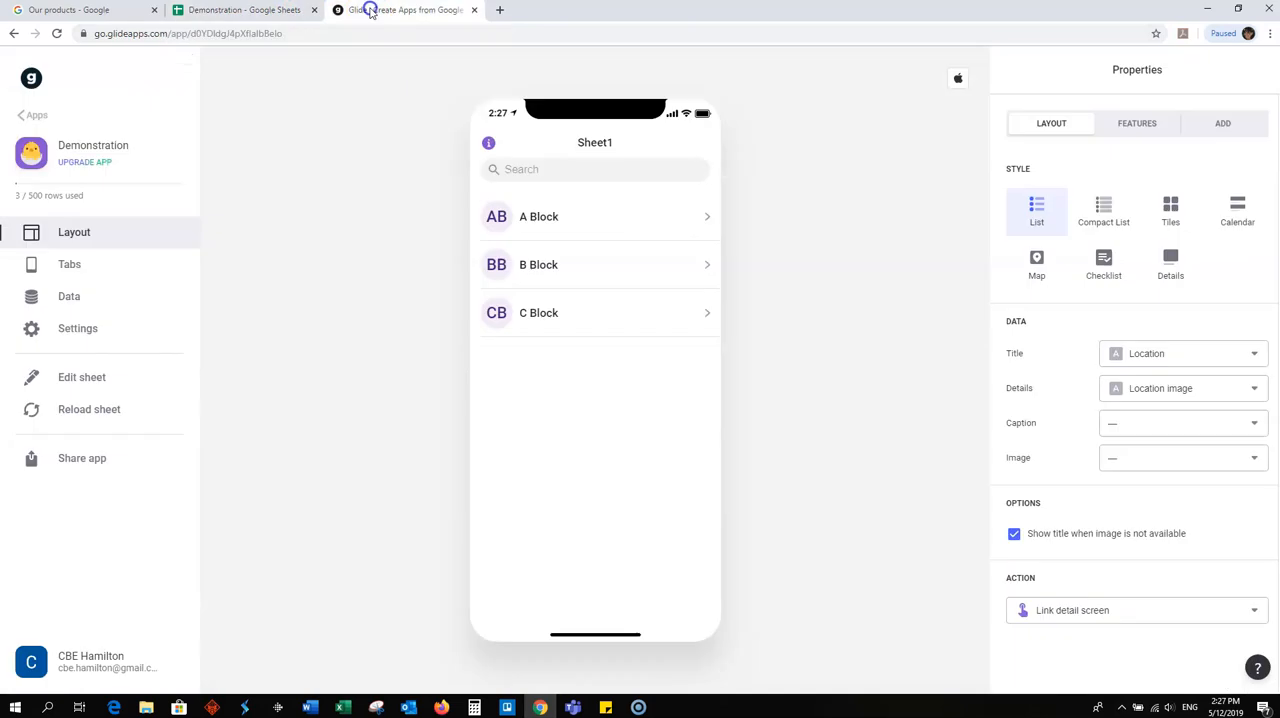
pyautogui.click(89, 408)
pyautogui.click(79, 263)
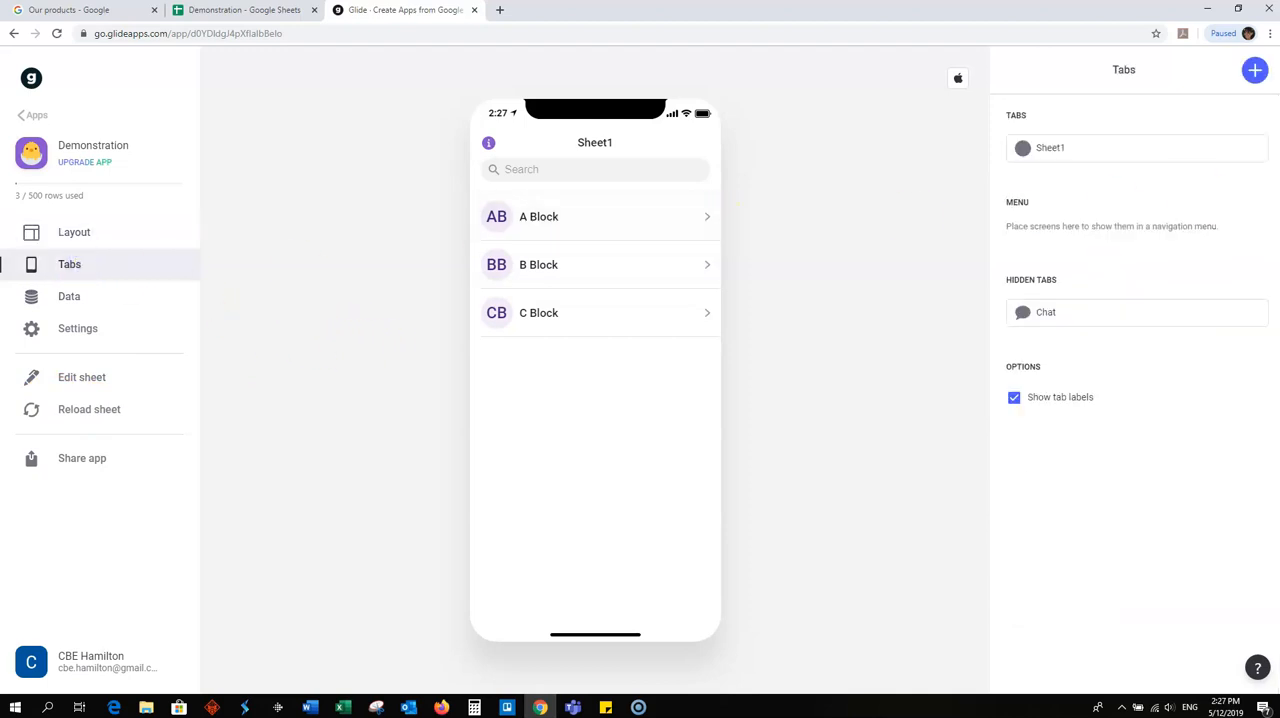
# - Change the Sheet1 tab's label to Building Locations
pyautogui.click(1153, 147)
pyautogui.click(1069, 138)
pyautogui.doubleClick(1062, 138)
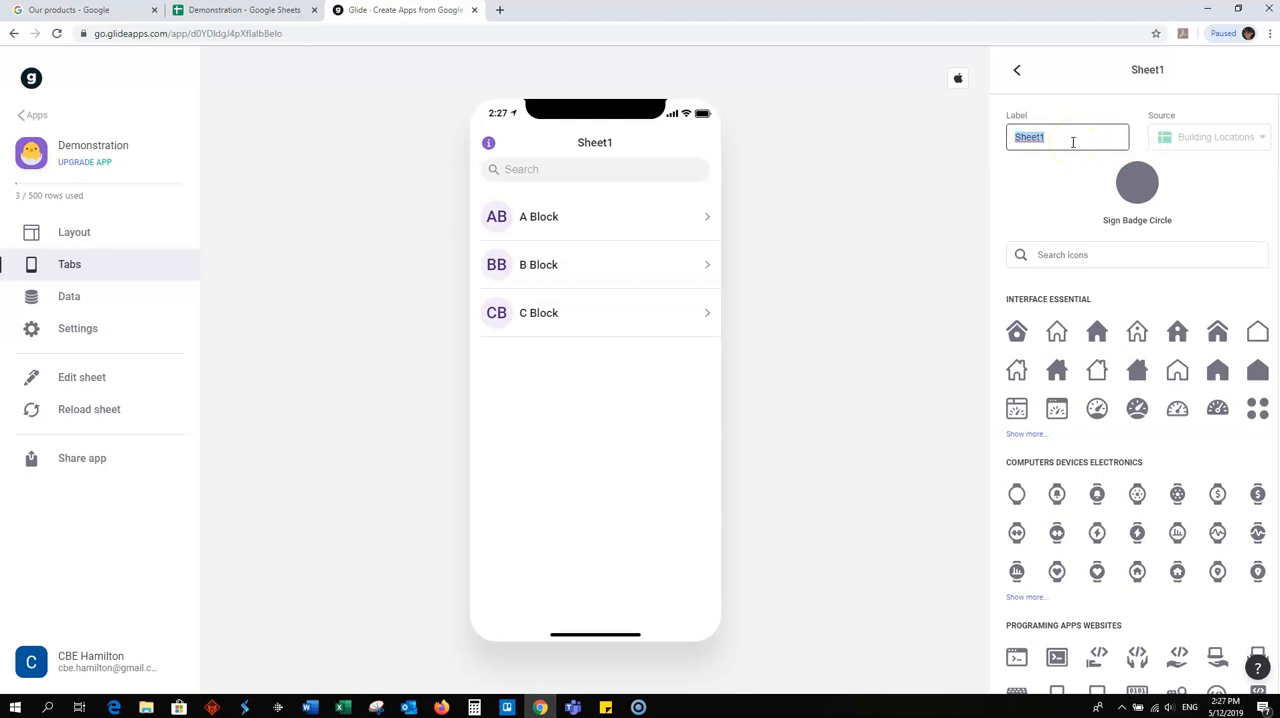
pyautogui.write('Building Locations')
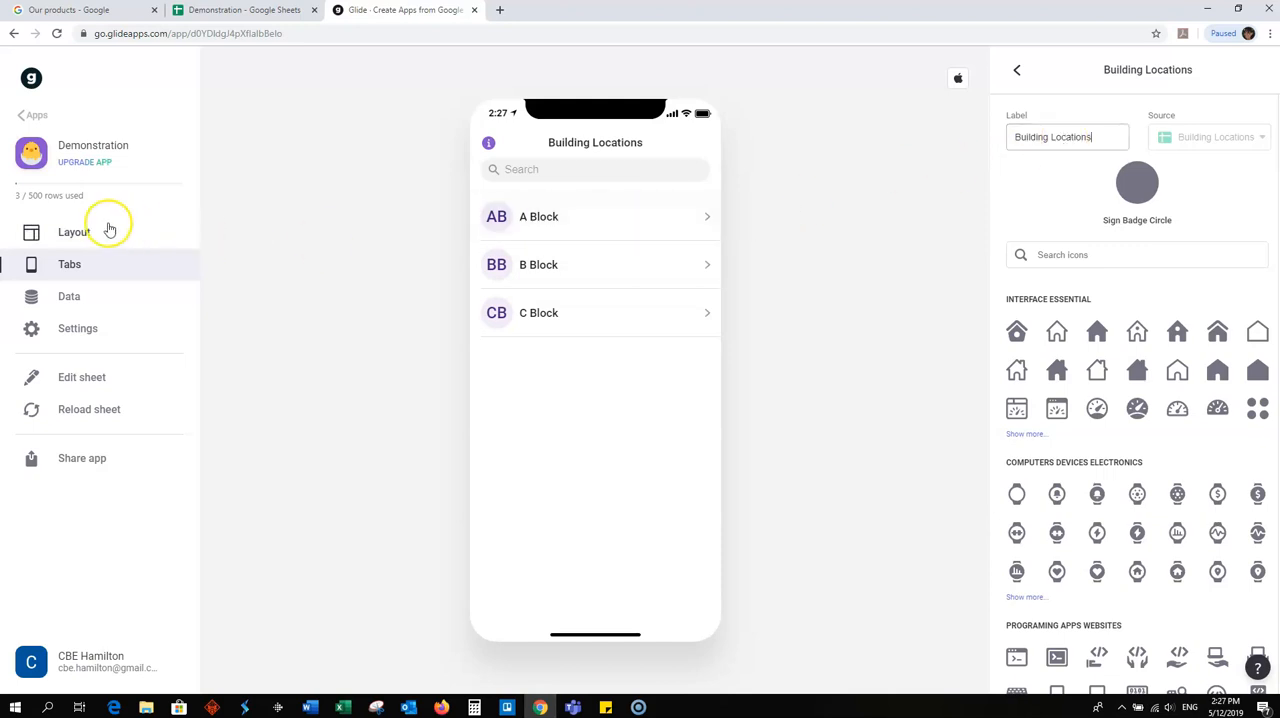
# - Open the app's layout, check the spreadsheet's columns in Google Sheets and preview the A Block detail screen in Glide
pyautogui.click(66, 236)
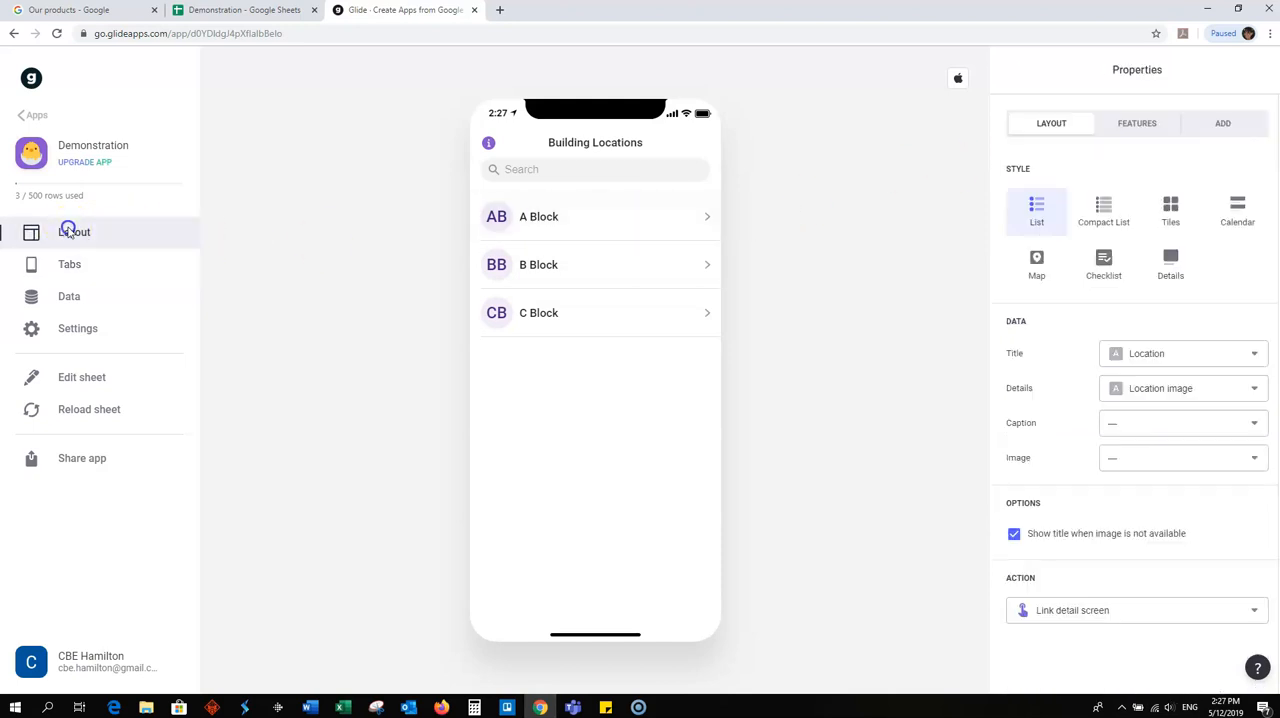
pyautogui.click(247, 12)
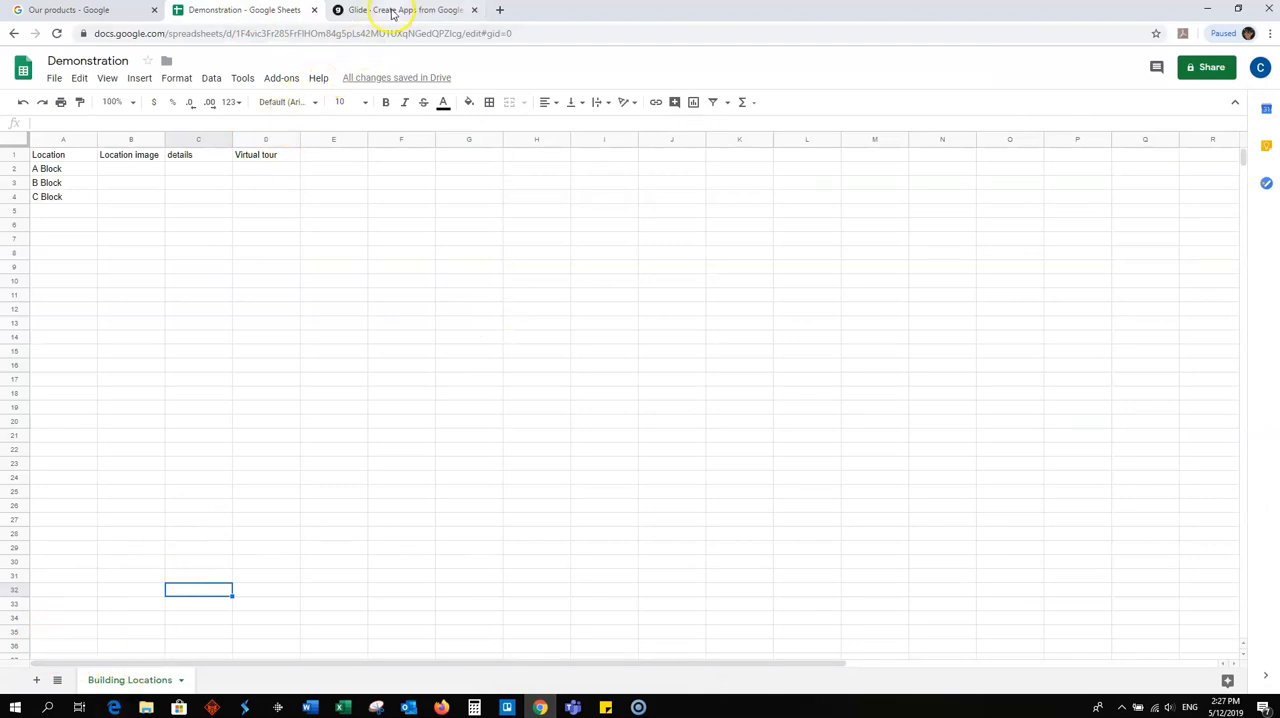
pyautogui.click(395, 10)
pyautogui.click(433, 213)
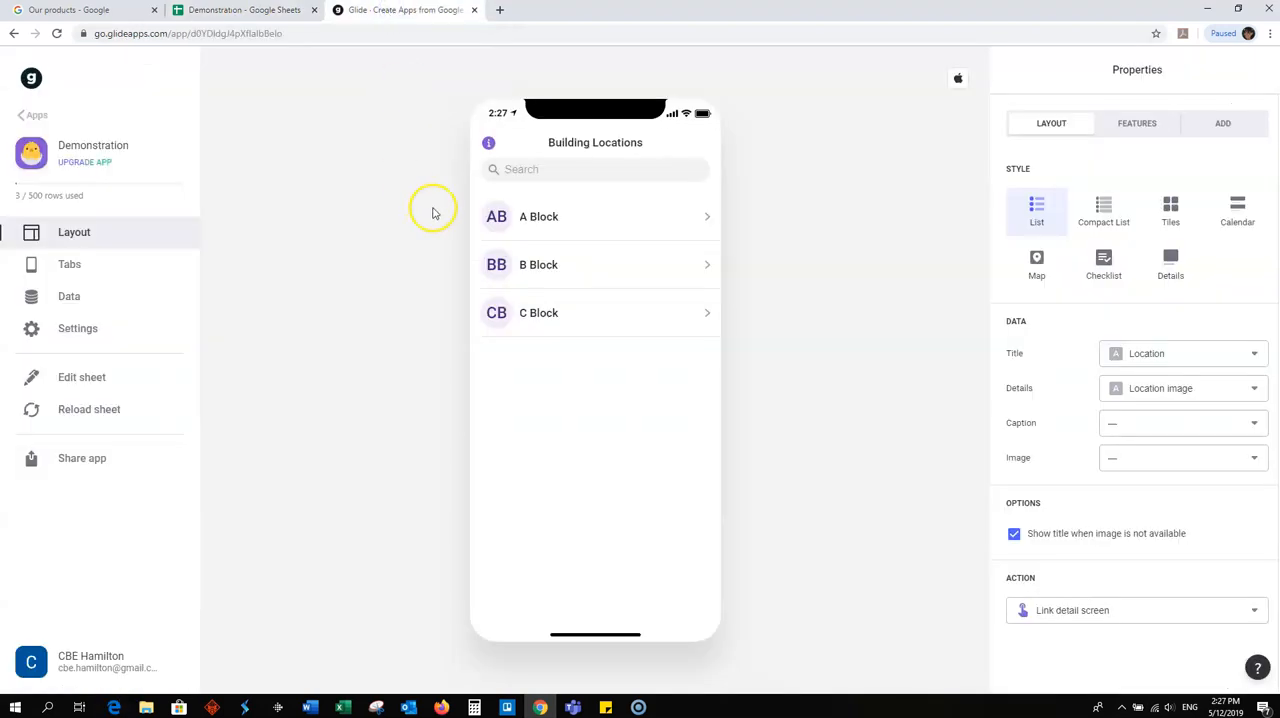
pyautogui.click(543, 216)
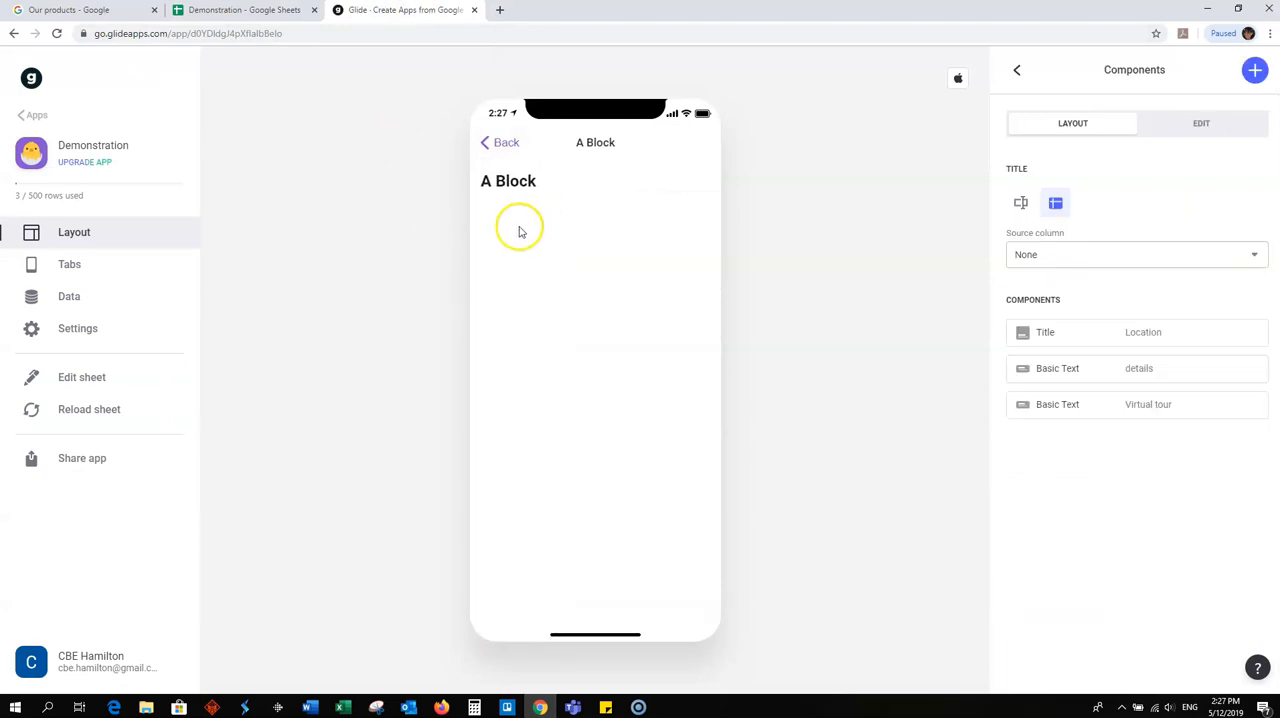
pyautogui.click(505, 145)
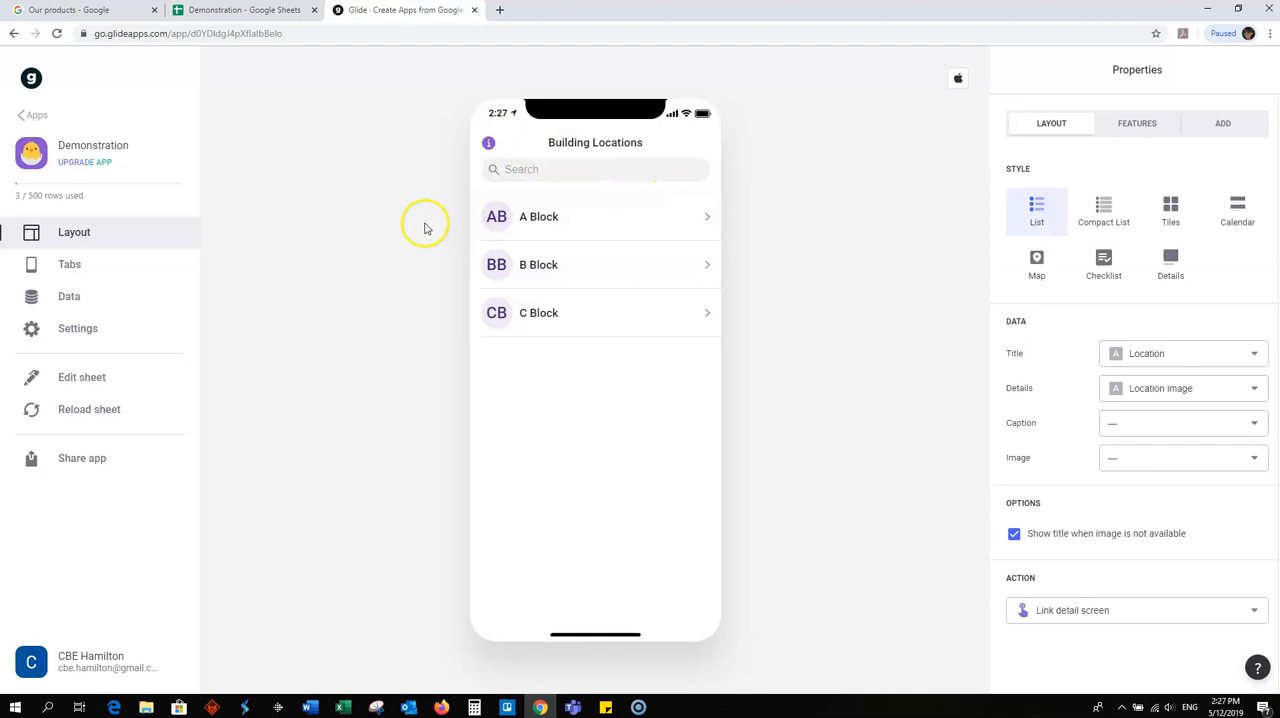
# - Try the Compact List, Tiles, Calendar and Details styles, return to List and review its Details and Caption data settings
pyautogui.click(1105, 216)
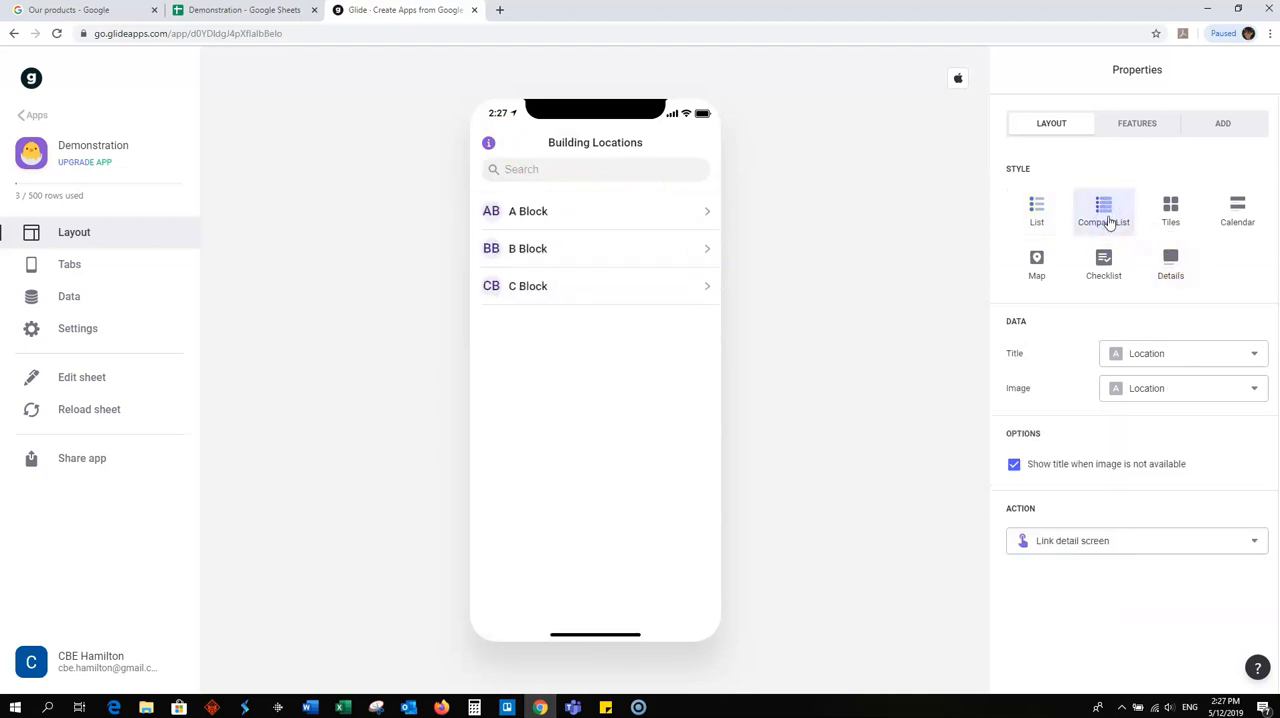
pyautogui.click(1171, 216)
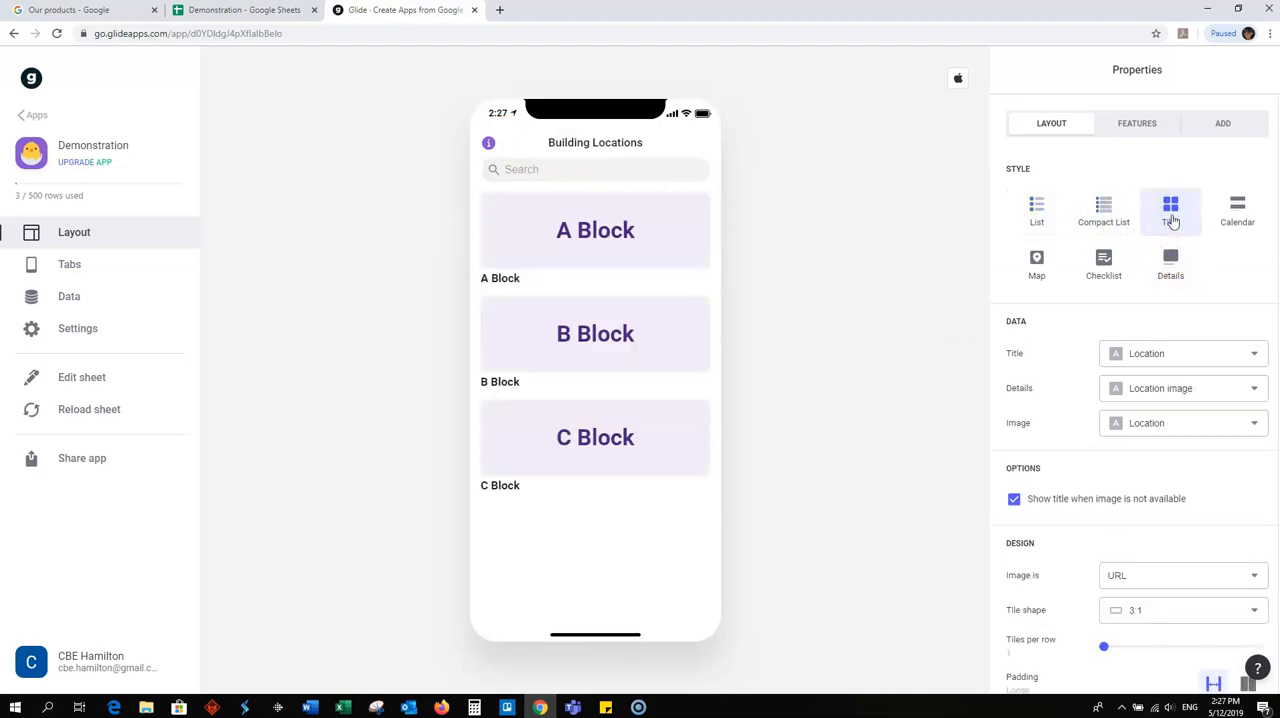
pyautogui.click(1238, 218)
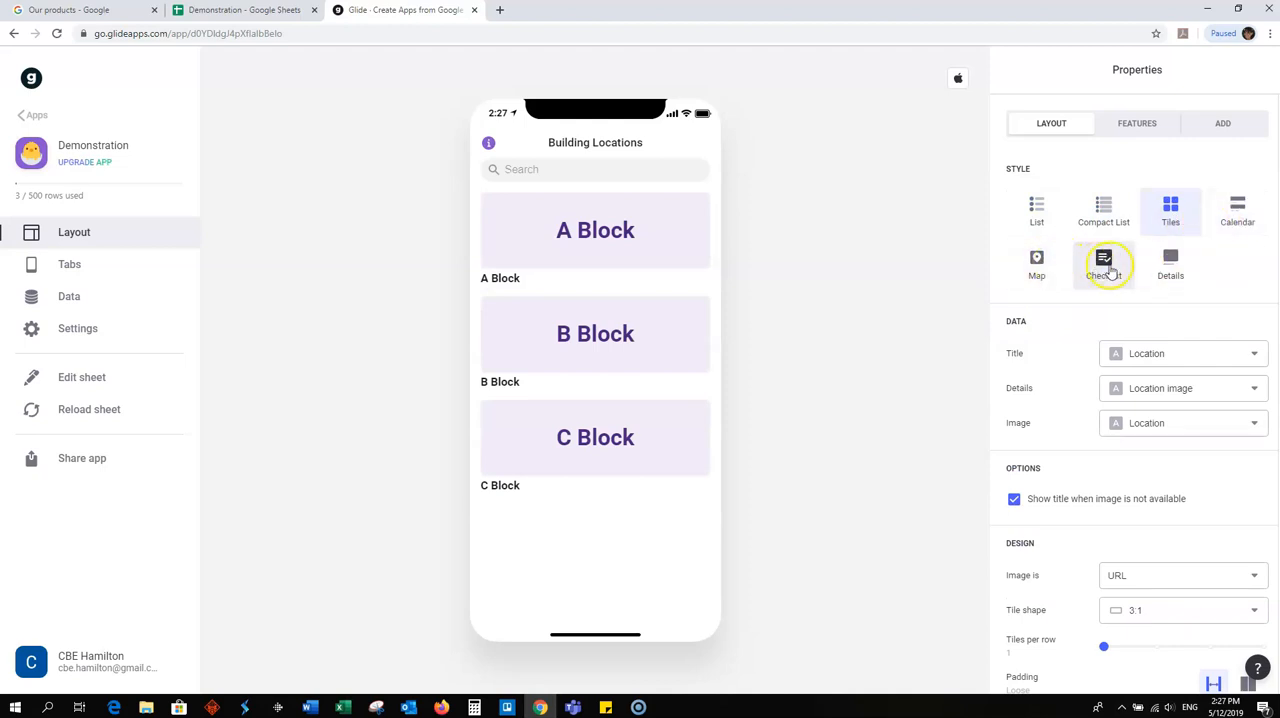
pyautogui.click(1168, 263)
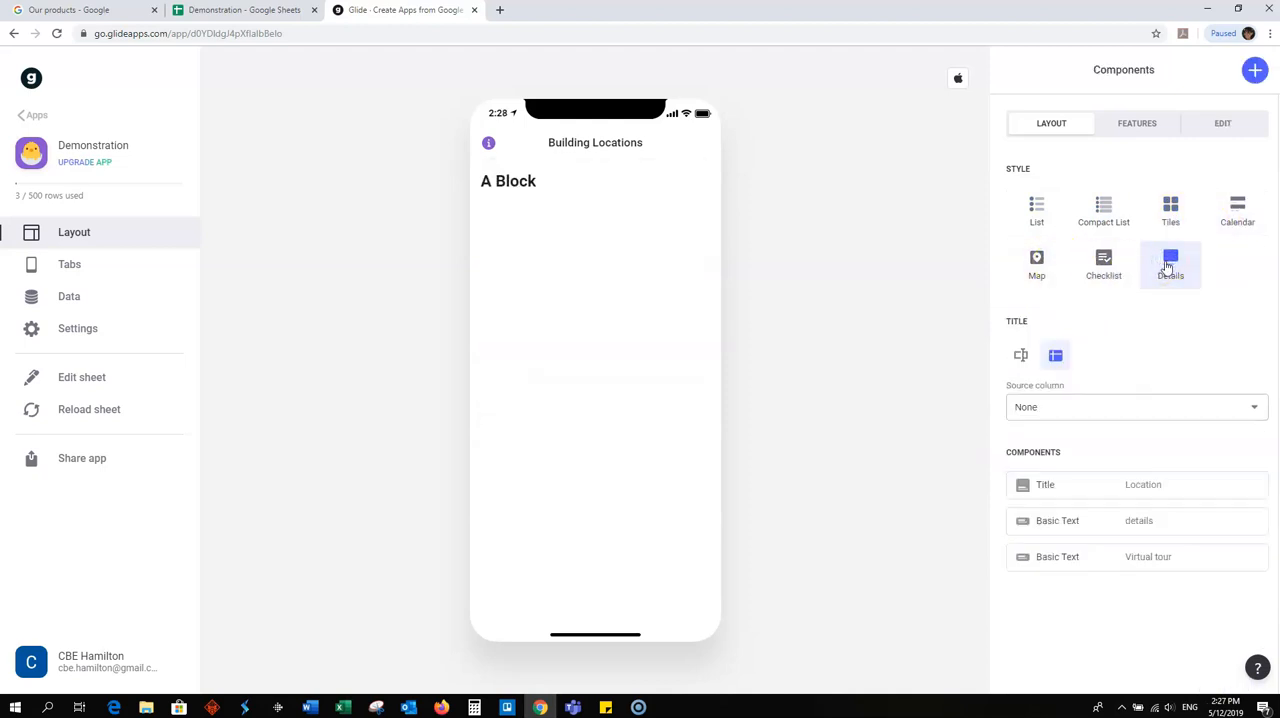
pyautogui.click(1036, 210)
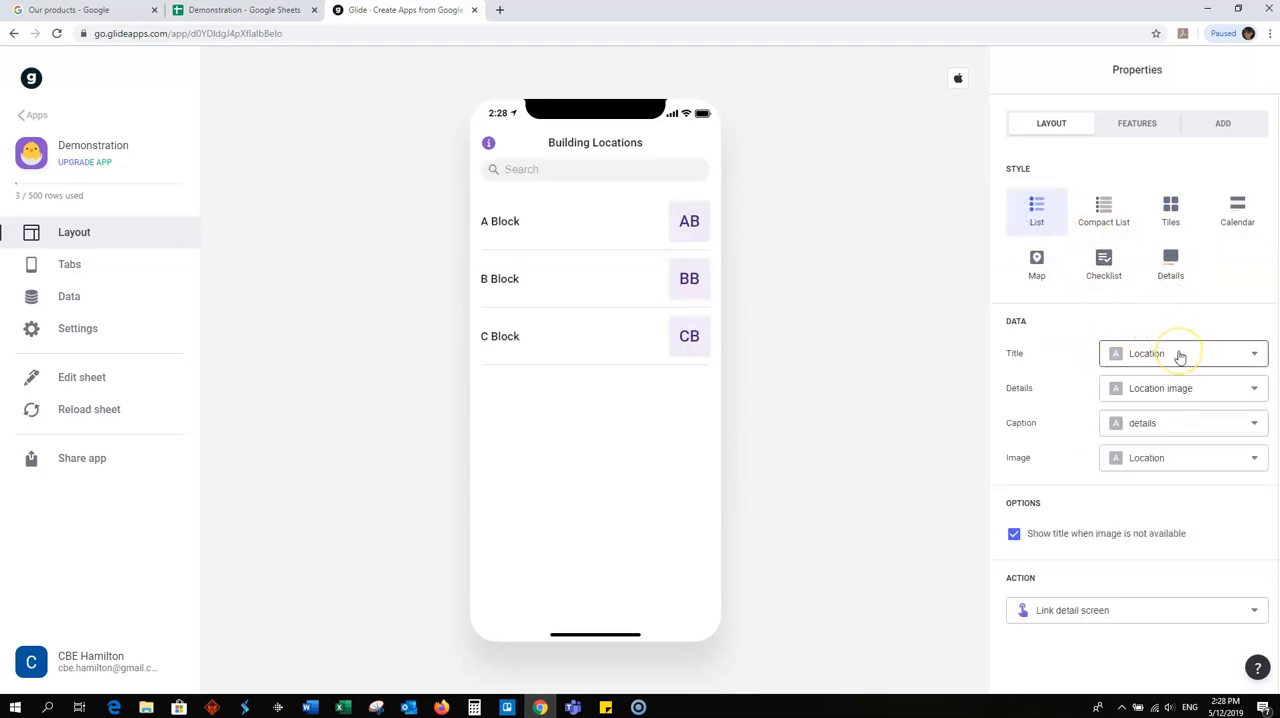
pyautogui.click(1182, 390)
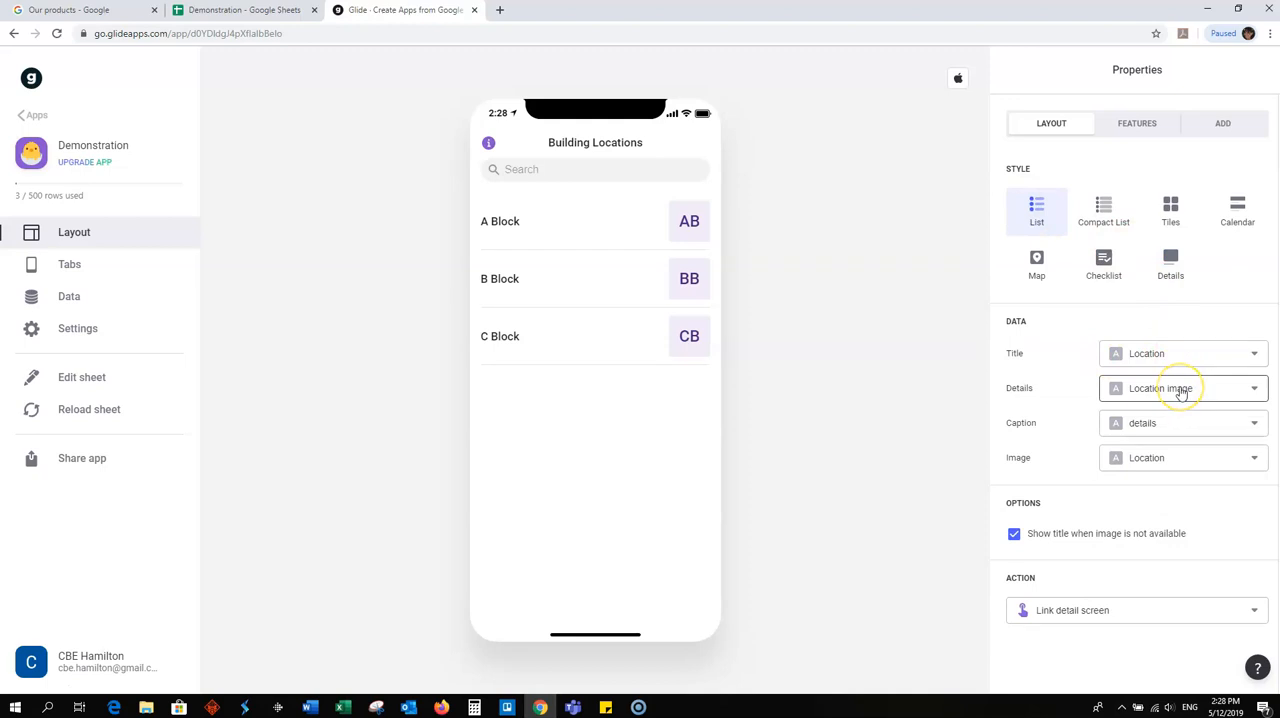
pyautogui.click(1161, 425)
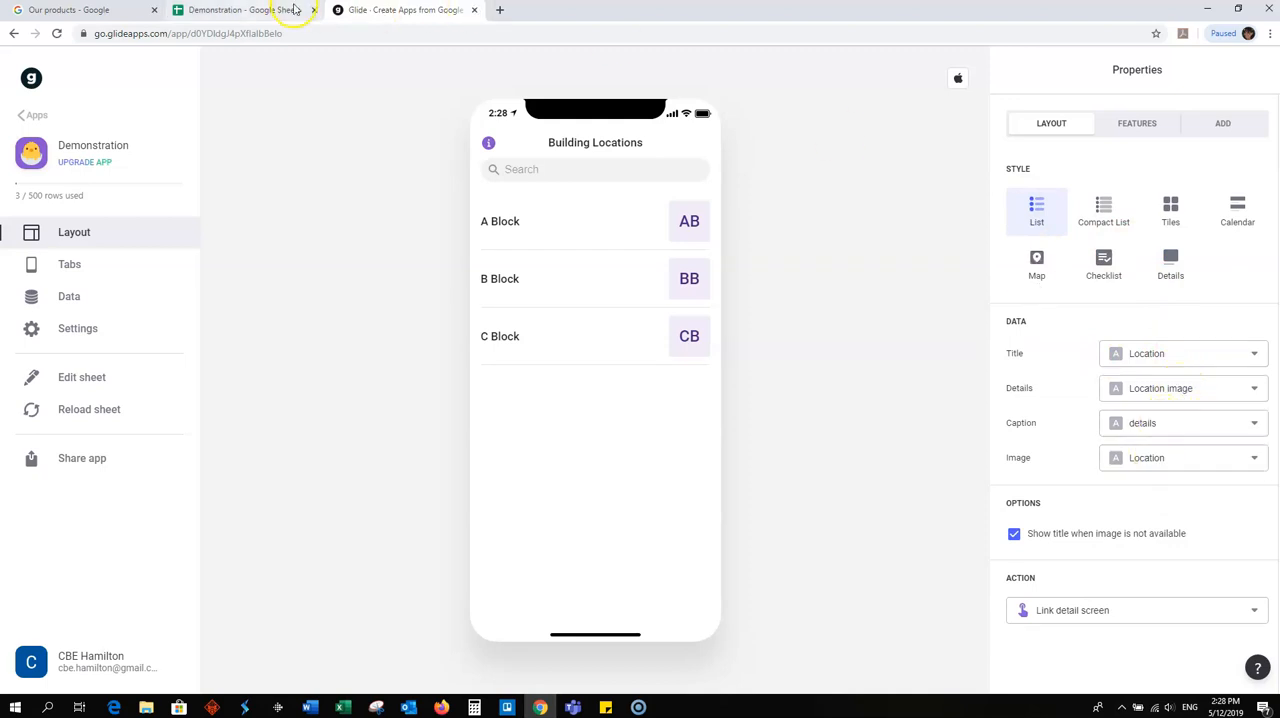
# - In the Demonstration spreadsheet, enter "Ground level, enrolments and information, Cashier's desk" as A Block's details and fit the column to the text
pyautogui.click(250, 11)
pyautogui.click(180, 170)
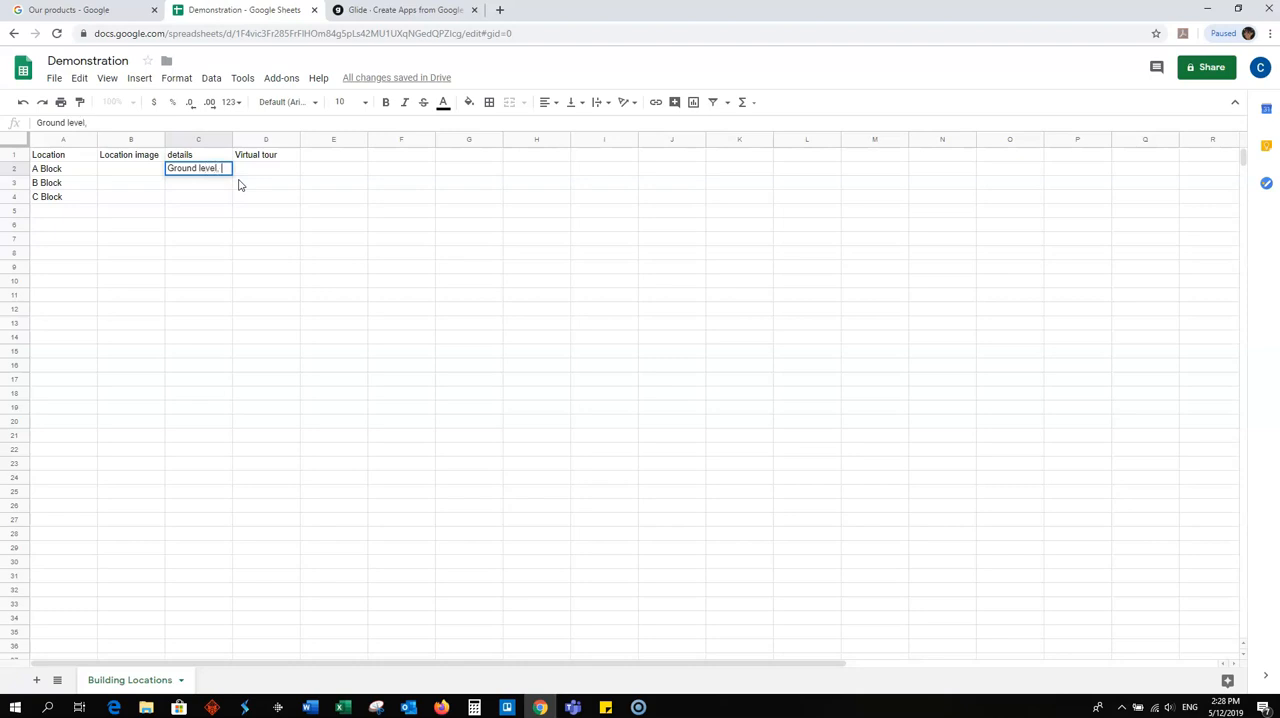
pyautogui.write('nrolments and information, Cashi')
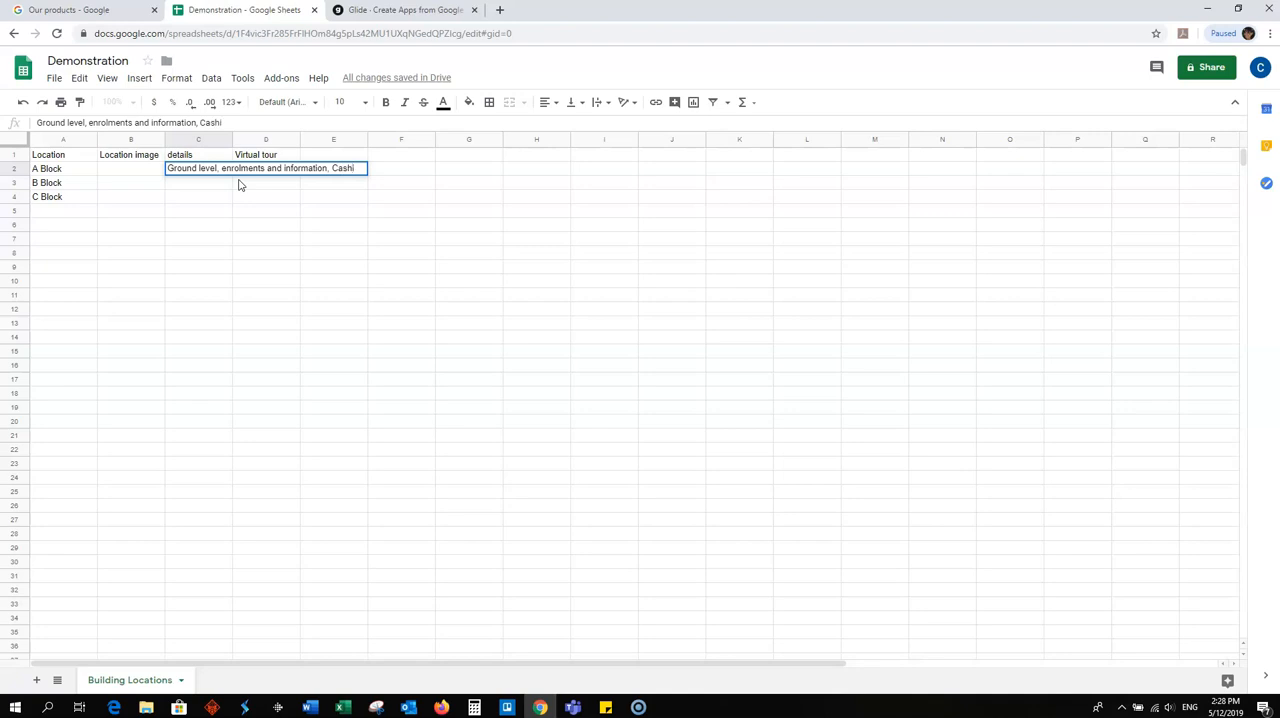
pyautogui.write("er's desk")
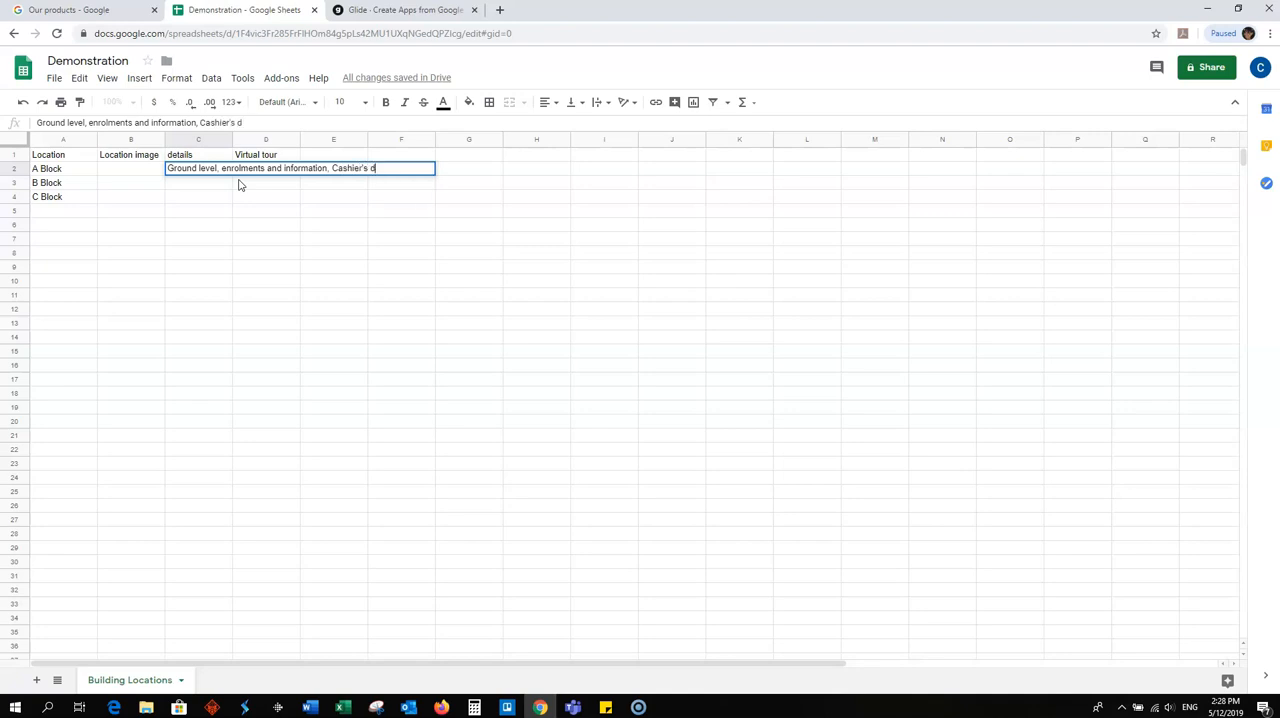
pyautogui.click(311, 226)
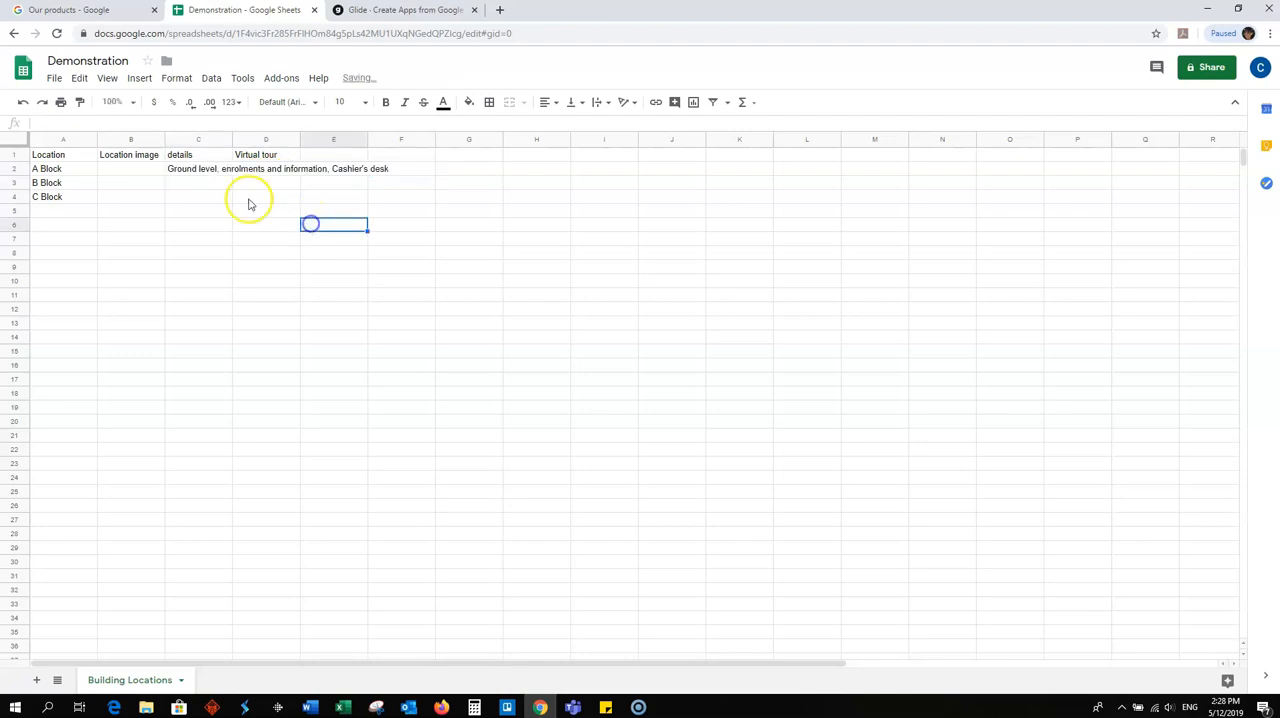
pyautogui.doubleClick(231, 135)
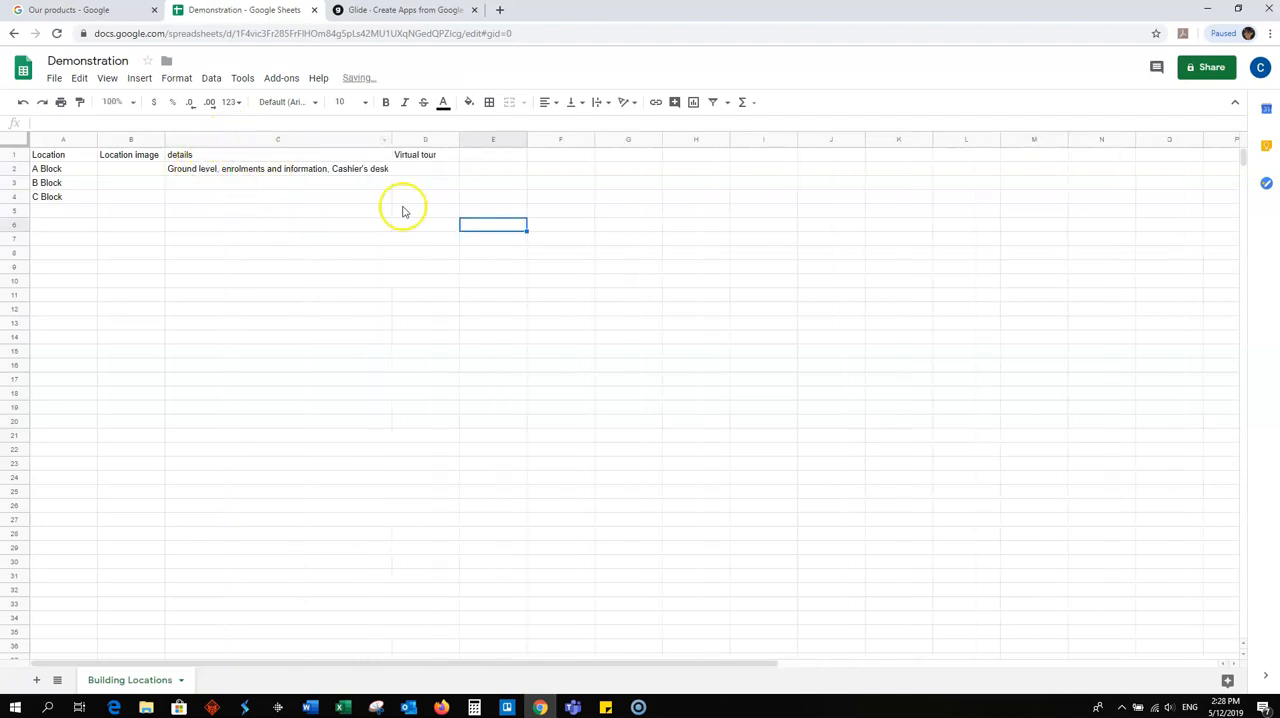
# - Reload the sheet data in Glide and clear the list's Caption source, checking the A Block detail screen
pyautogui.click(396, 12)
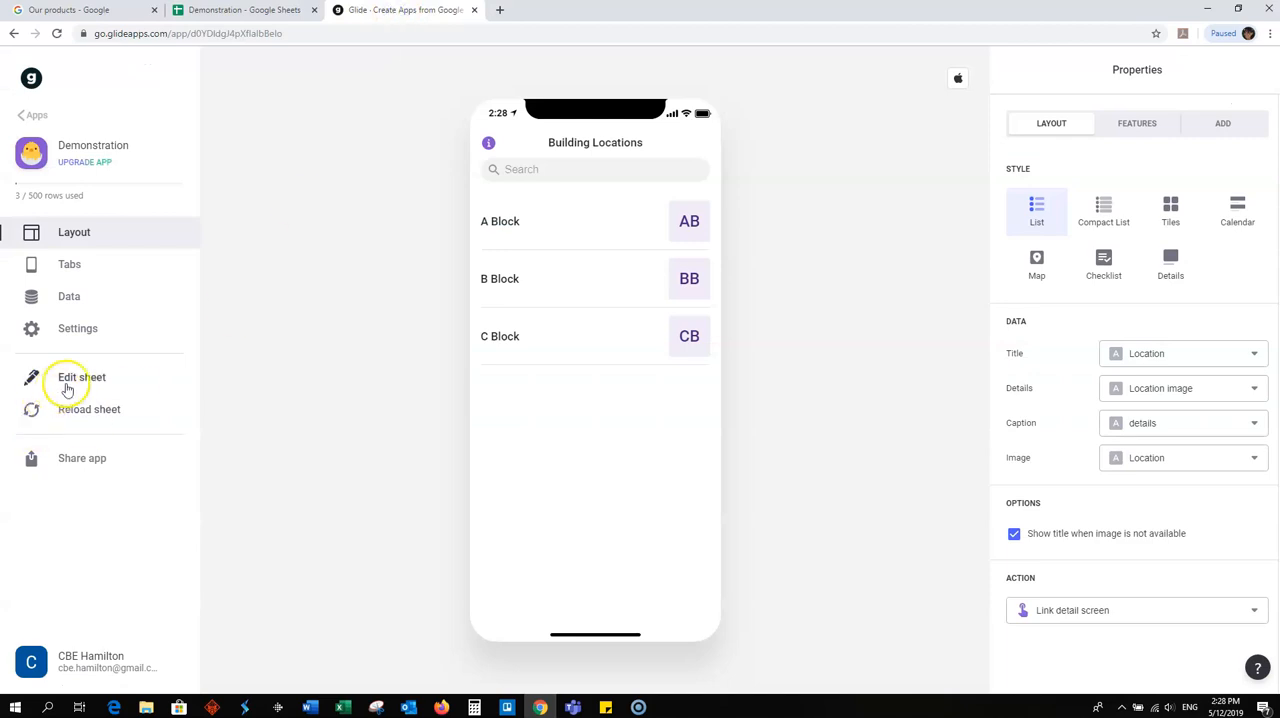
pyautogui.click(91, 416)
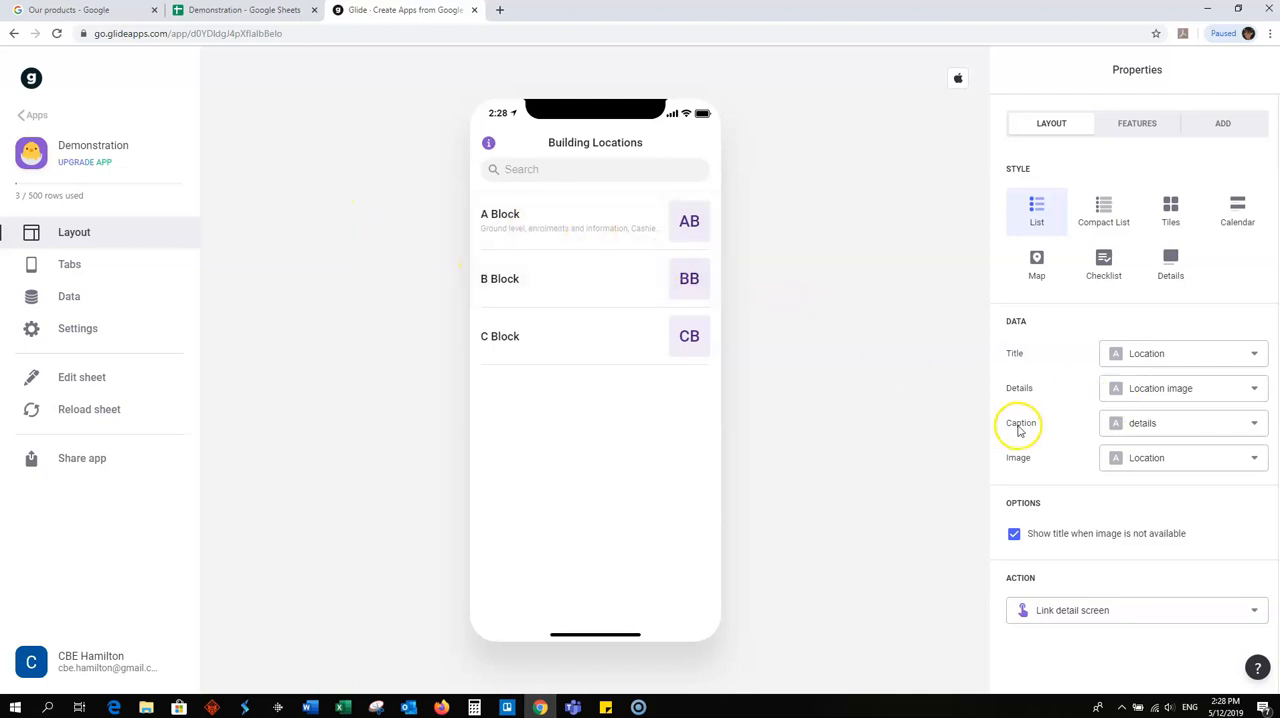
pyautogui.click(1254, 424)
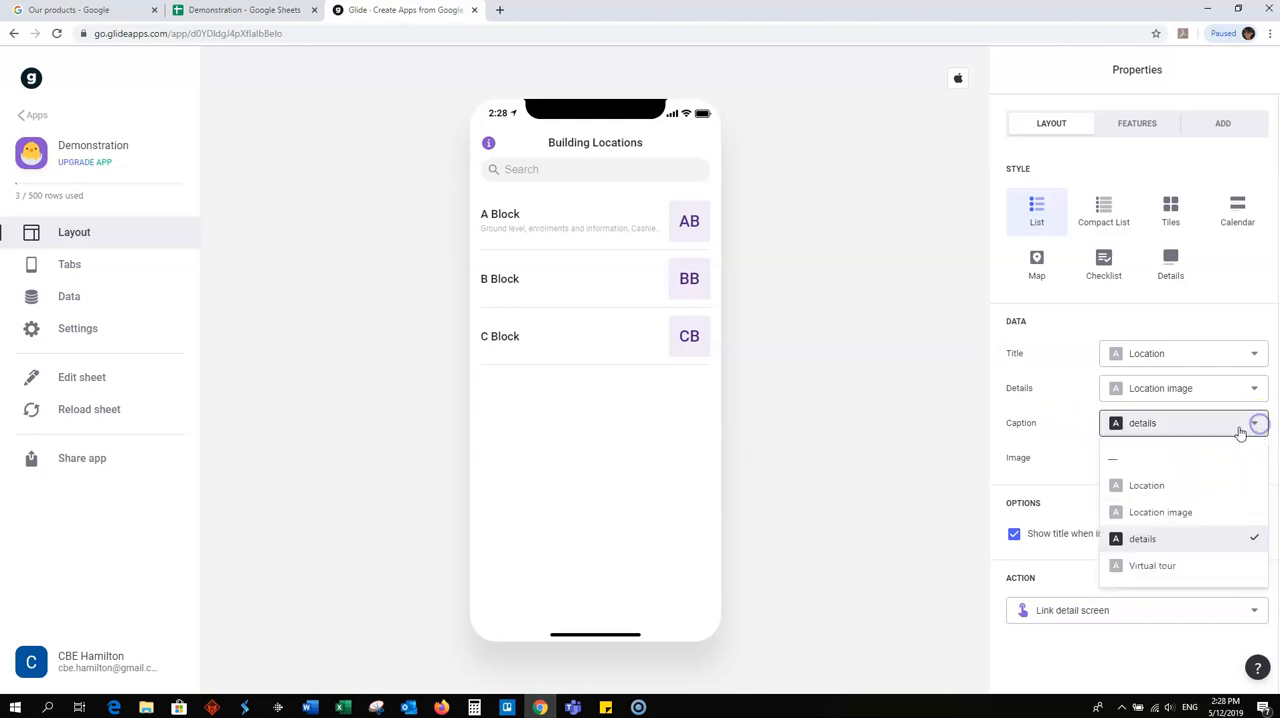
pyautogui.click(1151, 460)
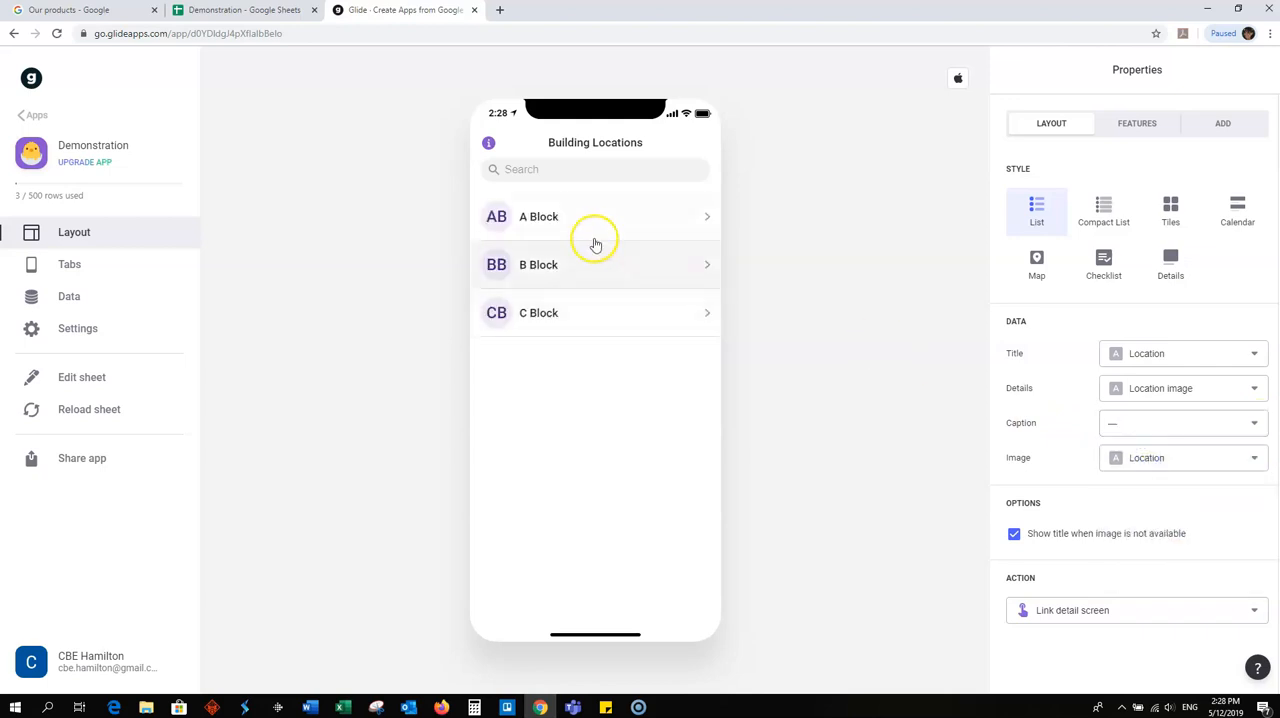
pyautogui.click(540, 222)
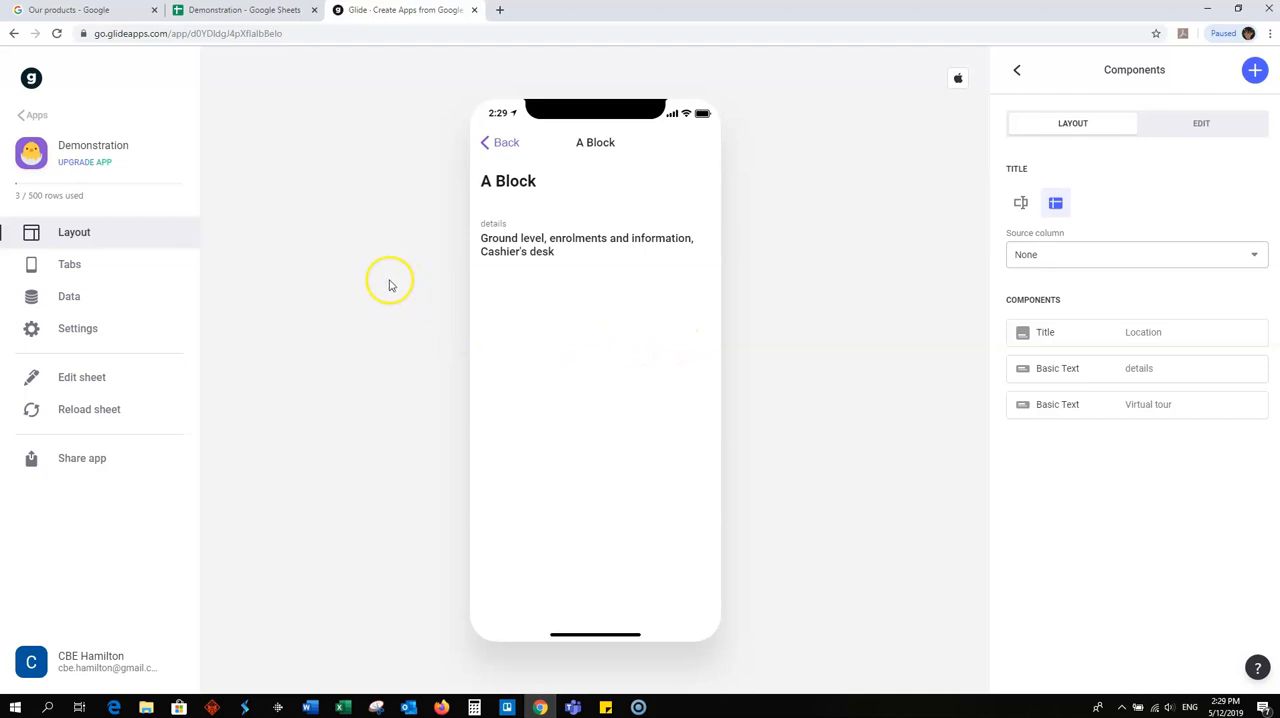
pyautogui.click(488, 146)
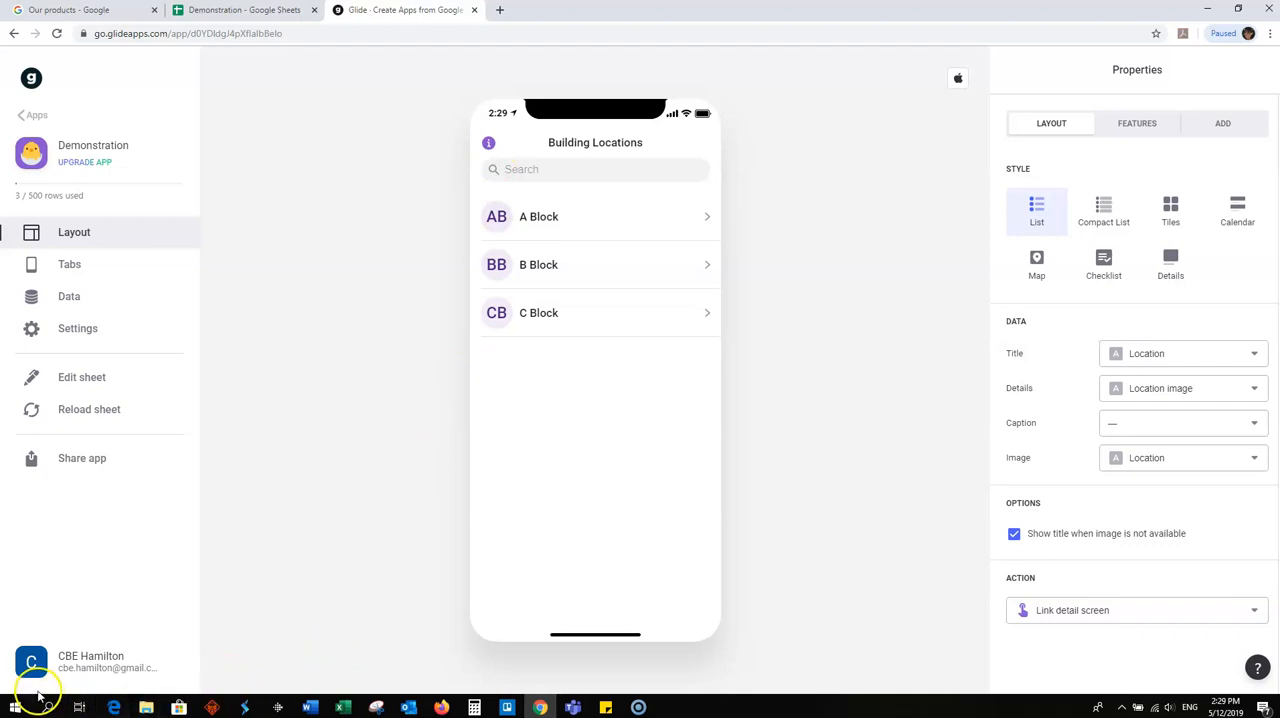
# - Switch to the Demonstration spreadsheet and add Atrium and Marae below C Block in the Location column
pyautogui.click(258, 12)
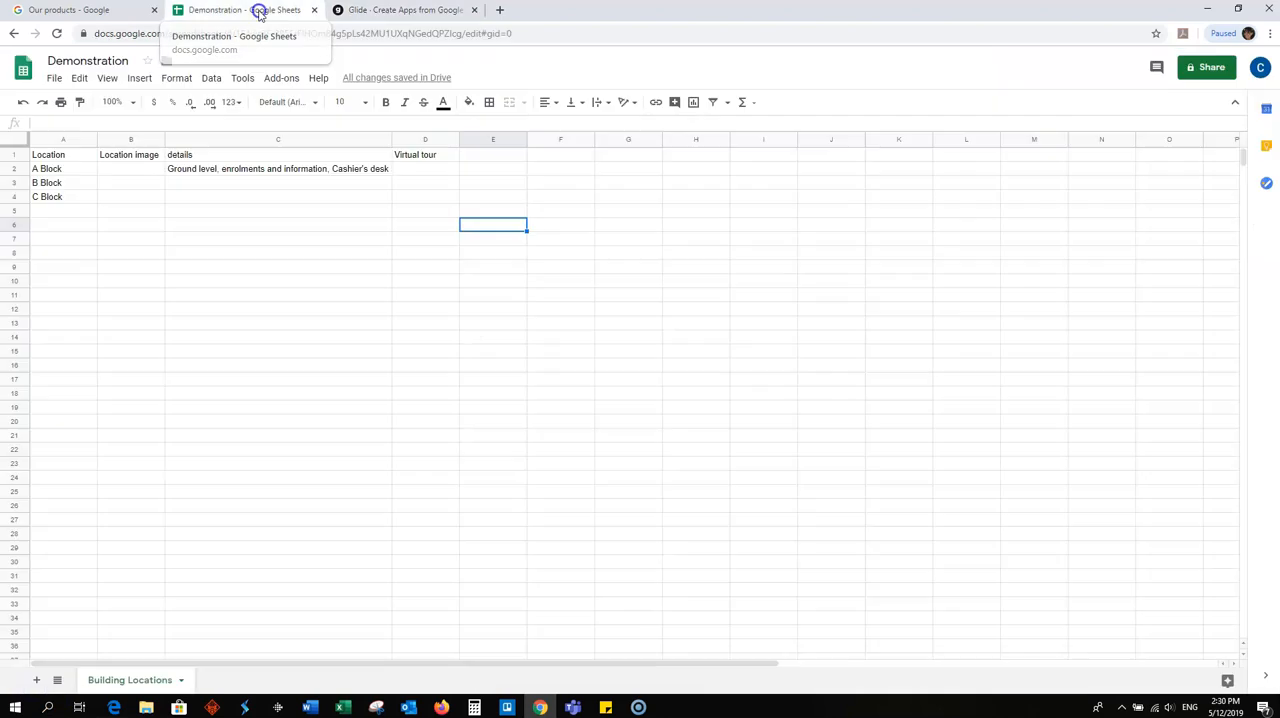
pyautogui.click(56, 210)
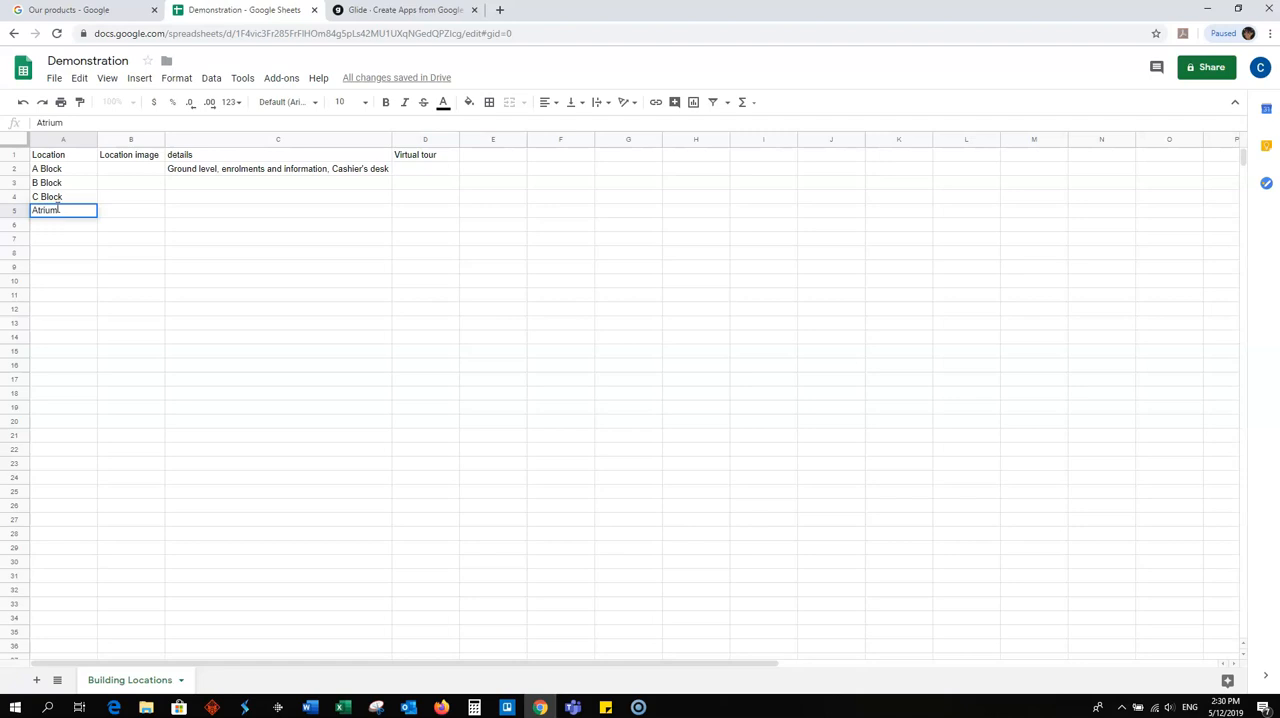
pyautogui.click(55, 227)
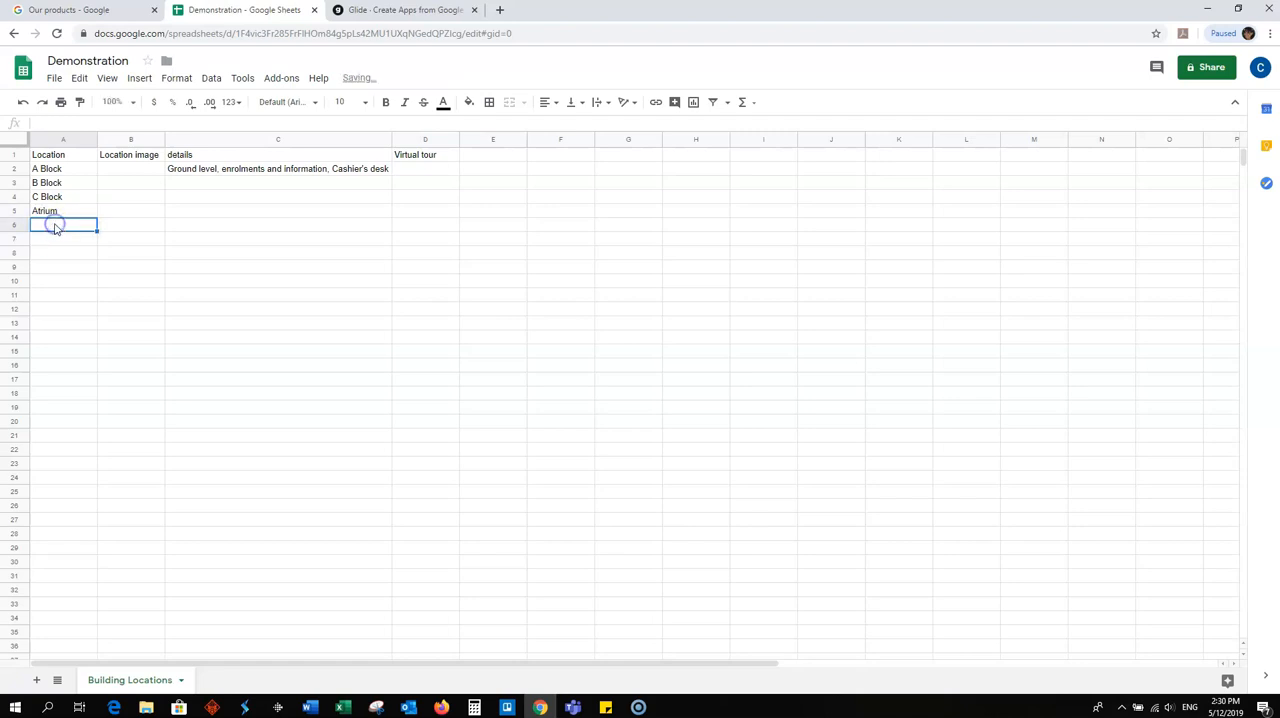
pyautogui.write('Marae')
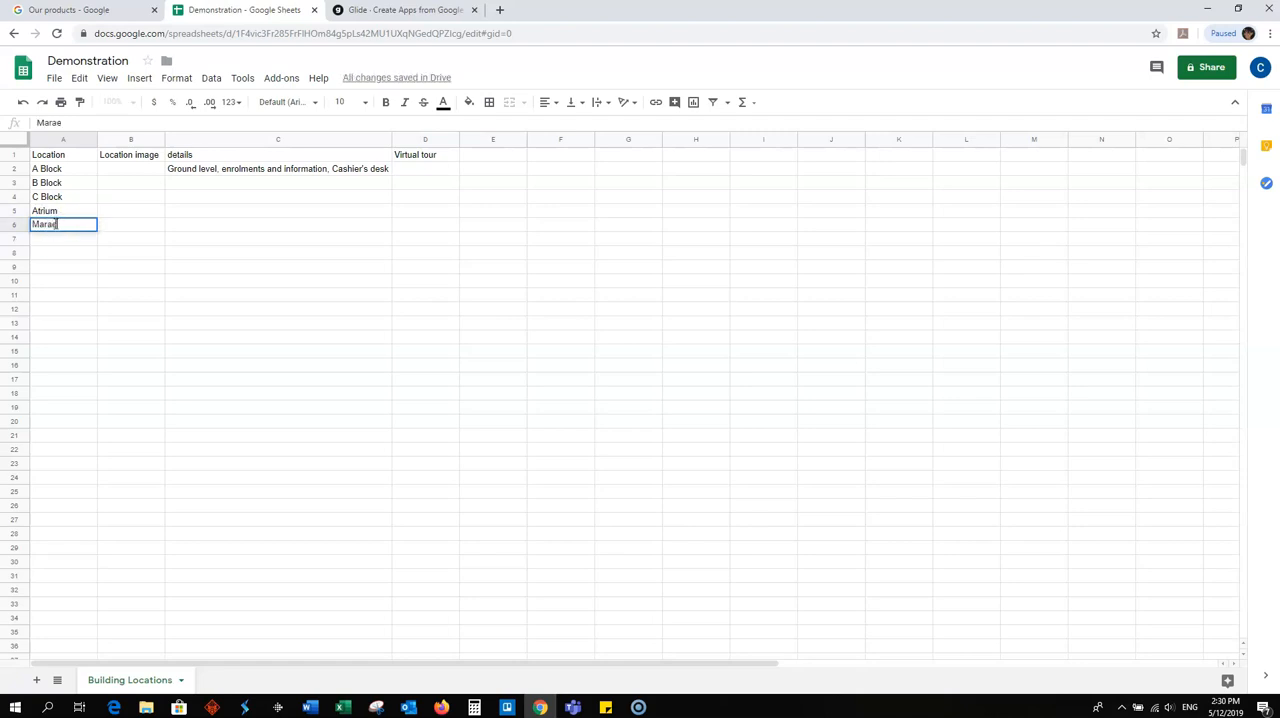
pyautogui.click(206, 252)
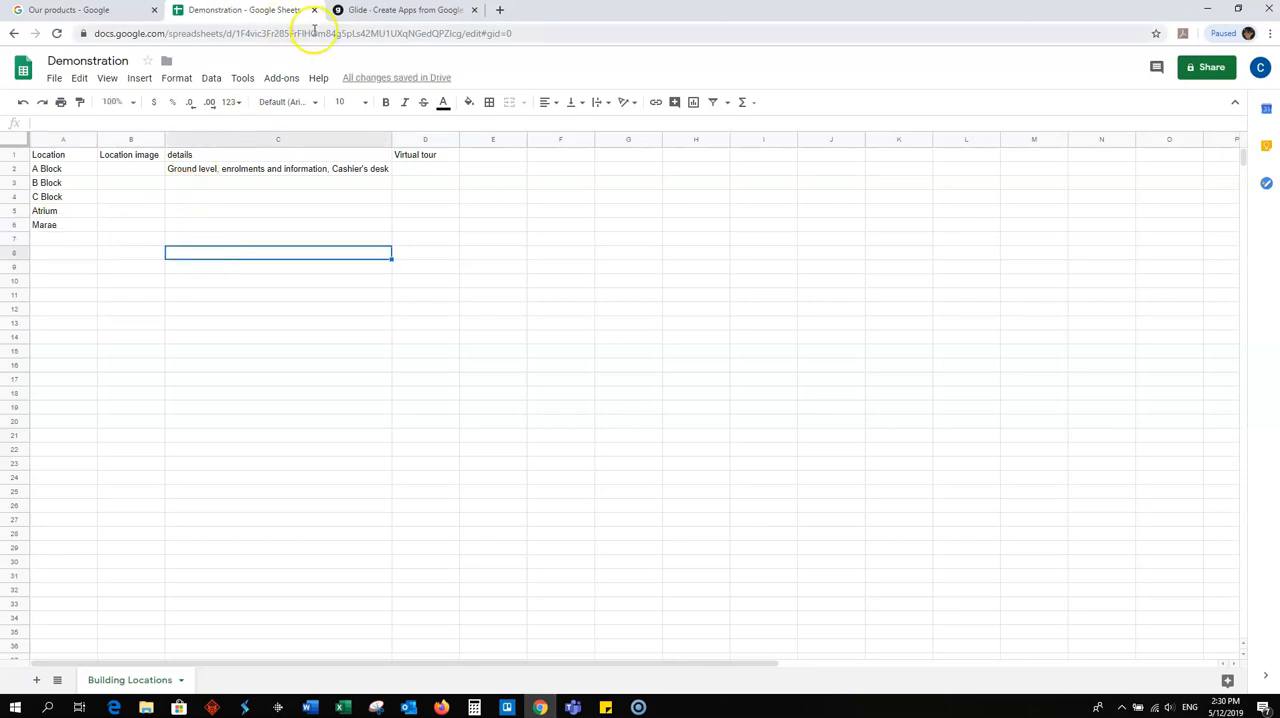
# - Return to Glide, open the Wintec work folder in File Explorer and place its window over the app editor
pyautogui.click(373, 10)
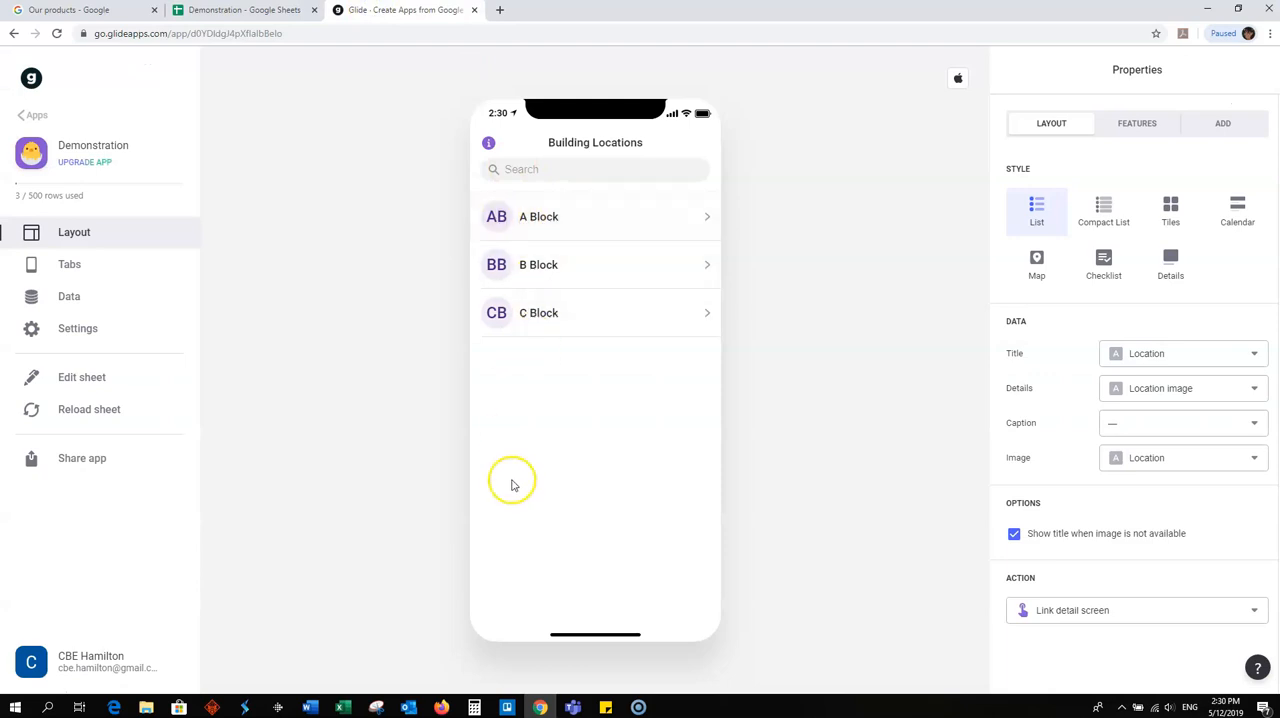
pyautogui.click(146, 708)
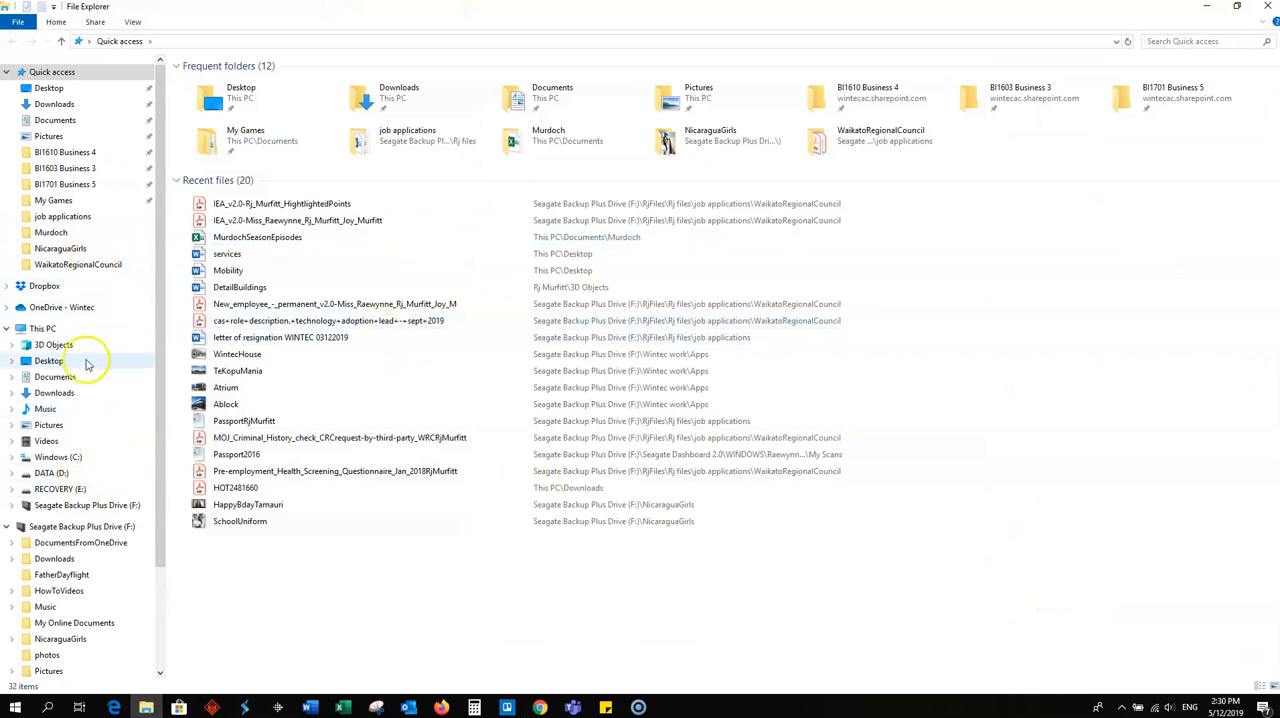
pyautogui.scroll(-3, 60, 500)
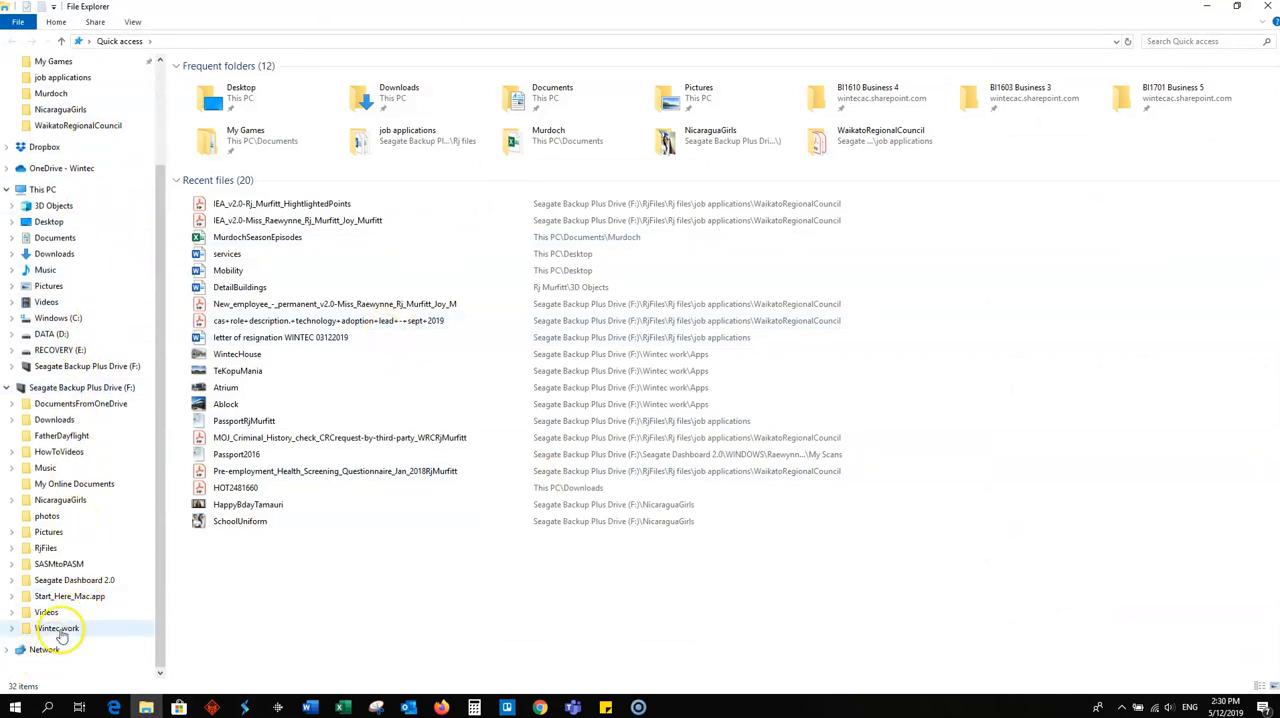
pyautogui.click(57, 628)
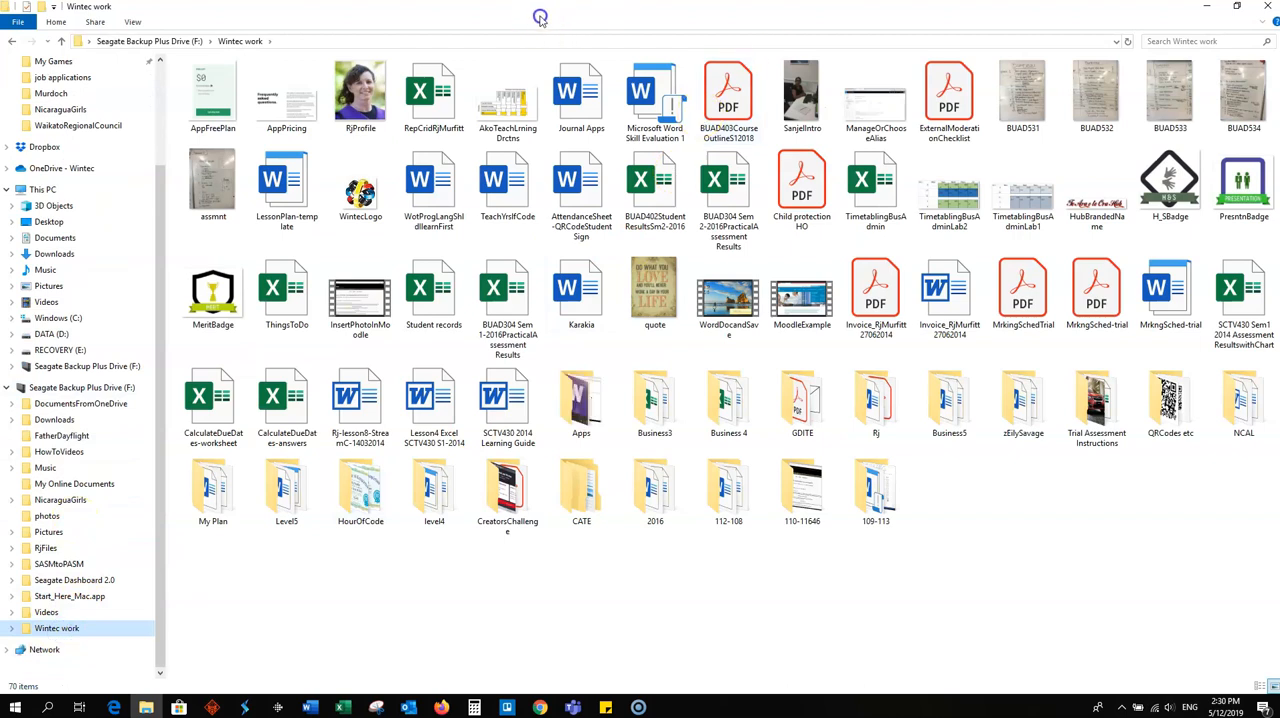
pyautogui.moveTo(565, 14); pyautogui.dragTo(940, 97)
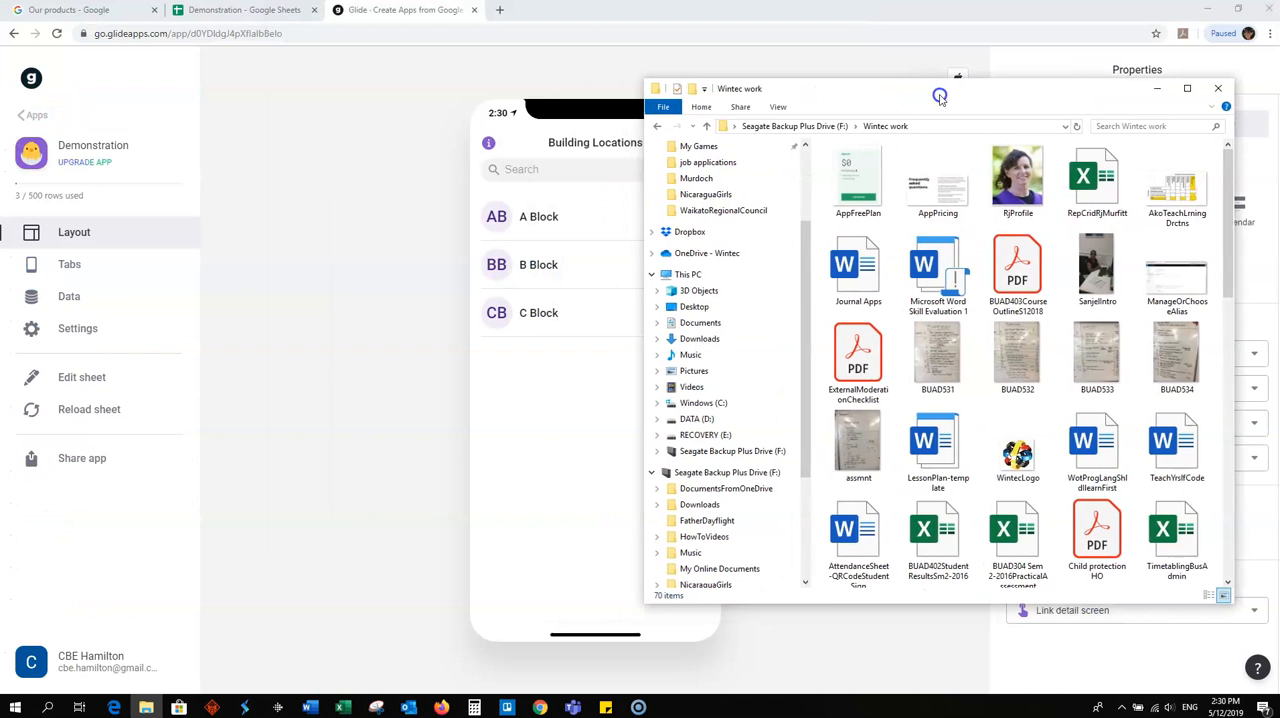
# - Open the Apps folder and add the Ablock picture to the A Block entry in the app's list
pyautogui.scroll(-6, 1037, 295)
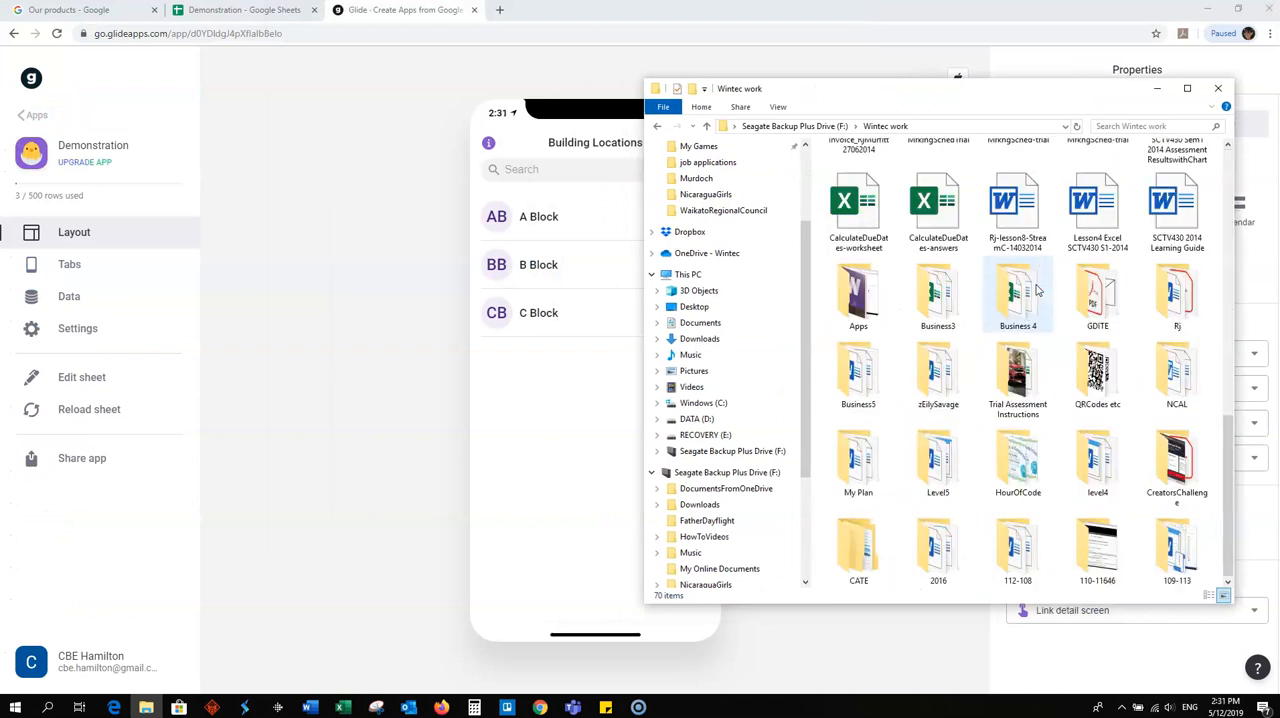
pyautogui.doubleClick(857, 296)
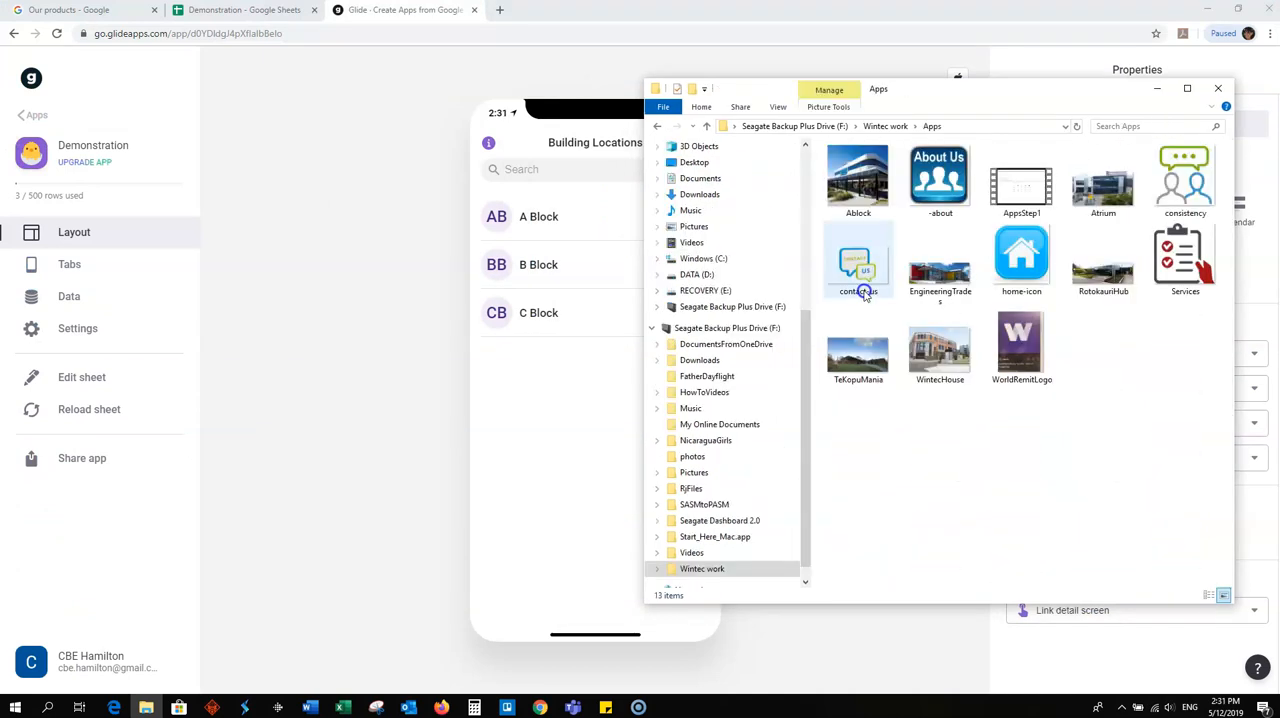
pyautogui.moveTo(866, 183); pyautogui.dragTo(528, 234)
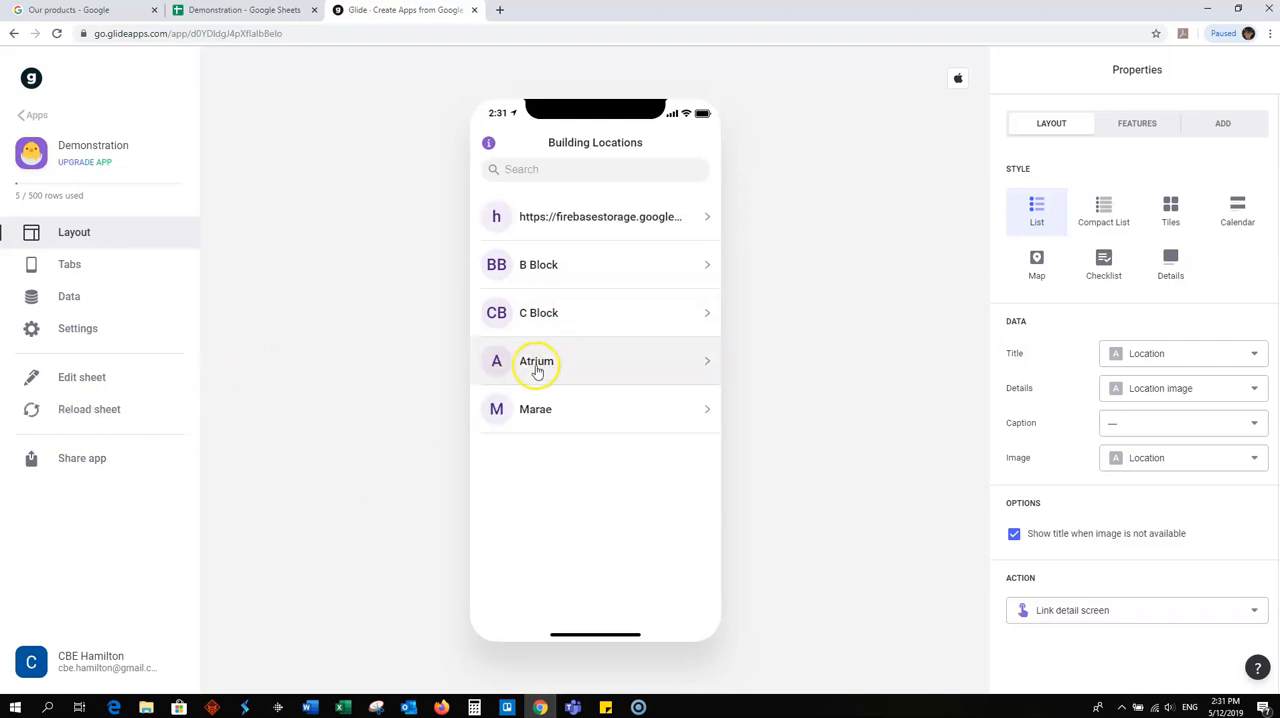
# - Add the Atrium picture to the Atrium entry and the TeKopuMania picture to the Marae entry
pyautogui.click(146, 707)
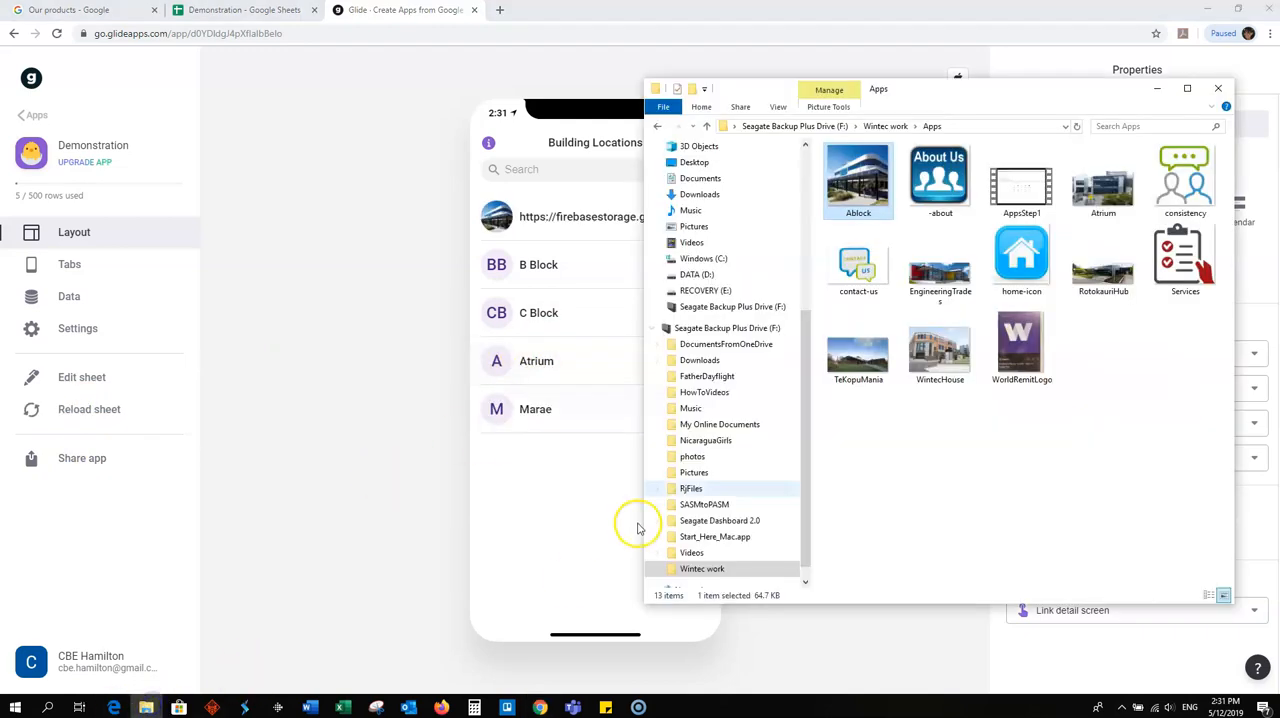
pyautogui.moveTo(1101, 180); pyautogui.dragTo(540, 372)
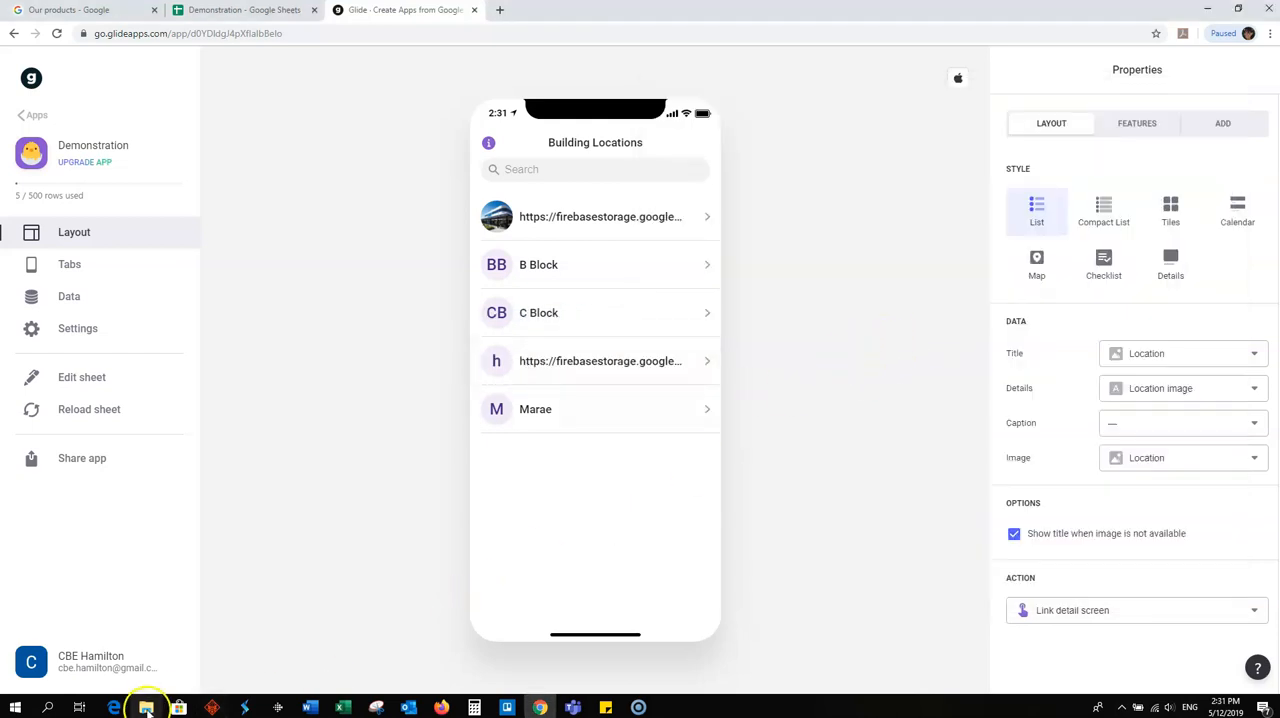
pyautogui.click(146, 708)
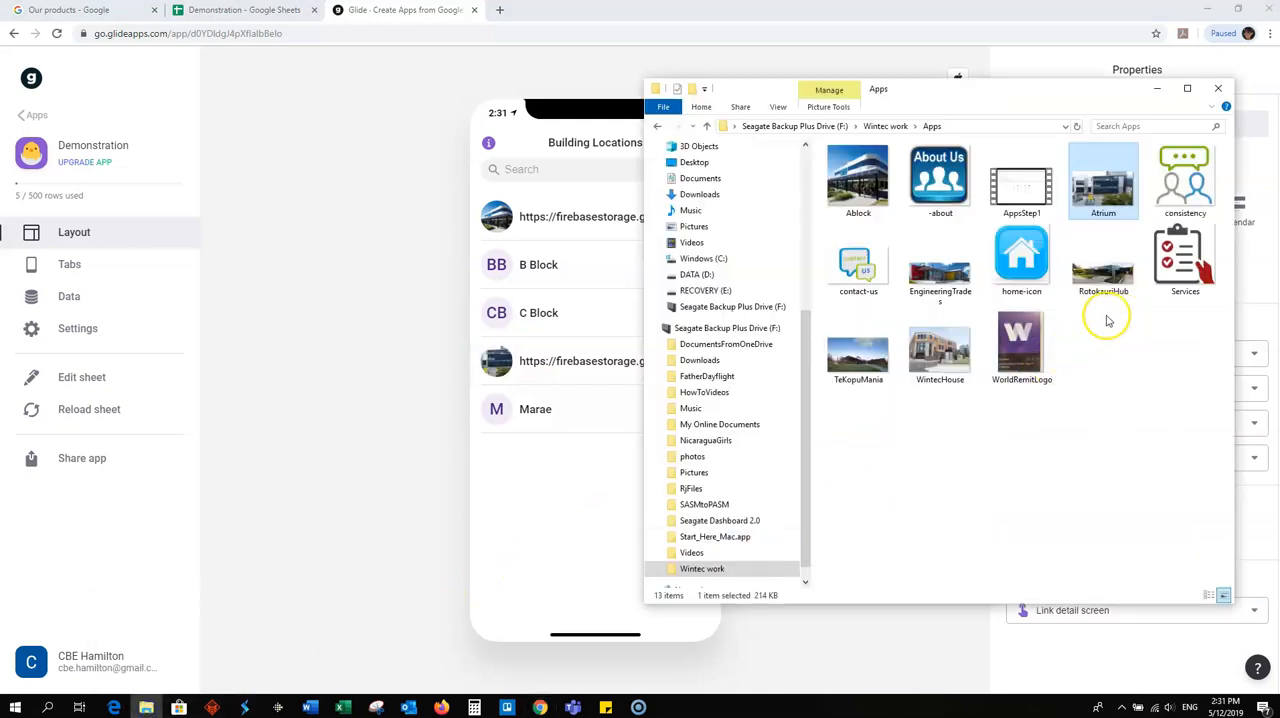
pyautogui.click(863, 355)
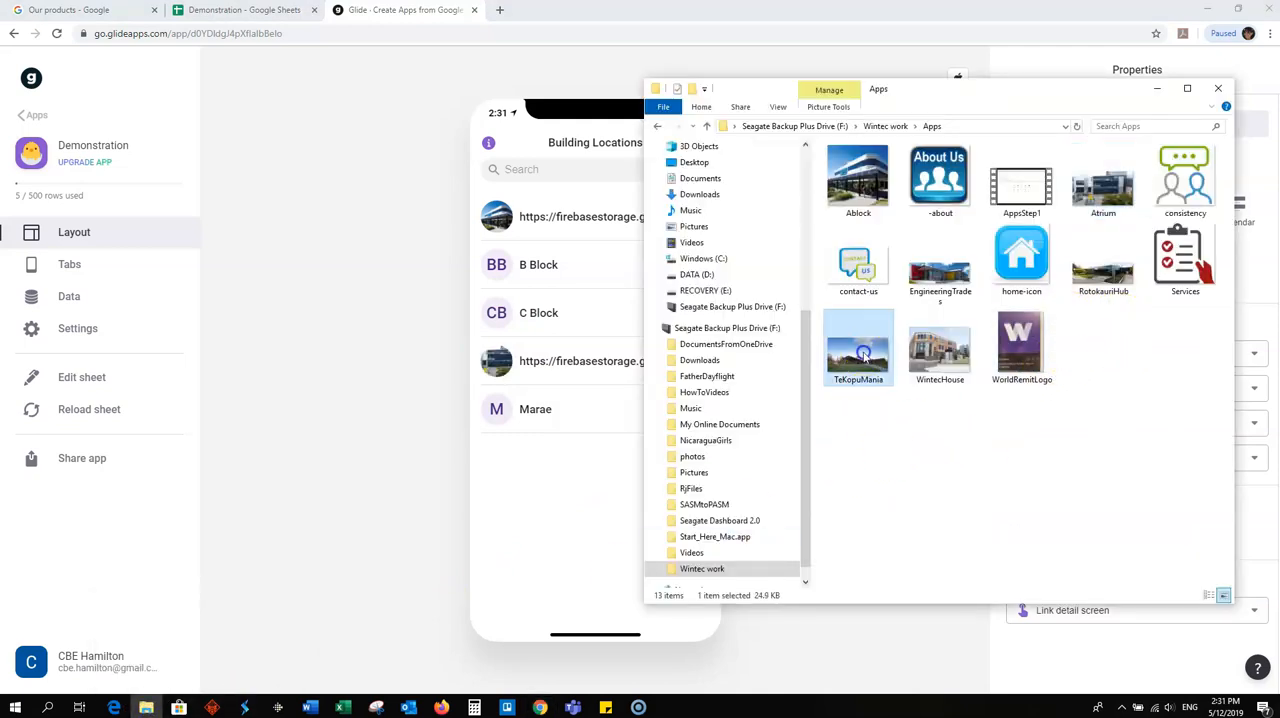
pyautogui.moveTo(867, 360); pyautogui.dragTo(497, 423)
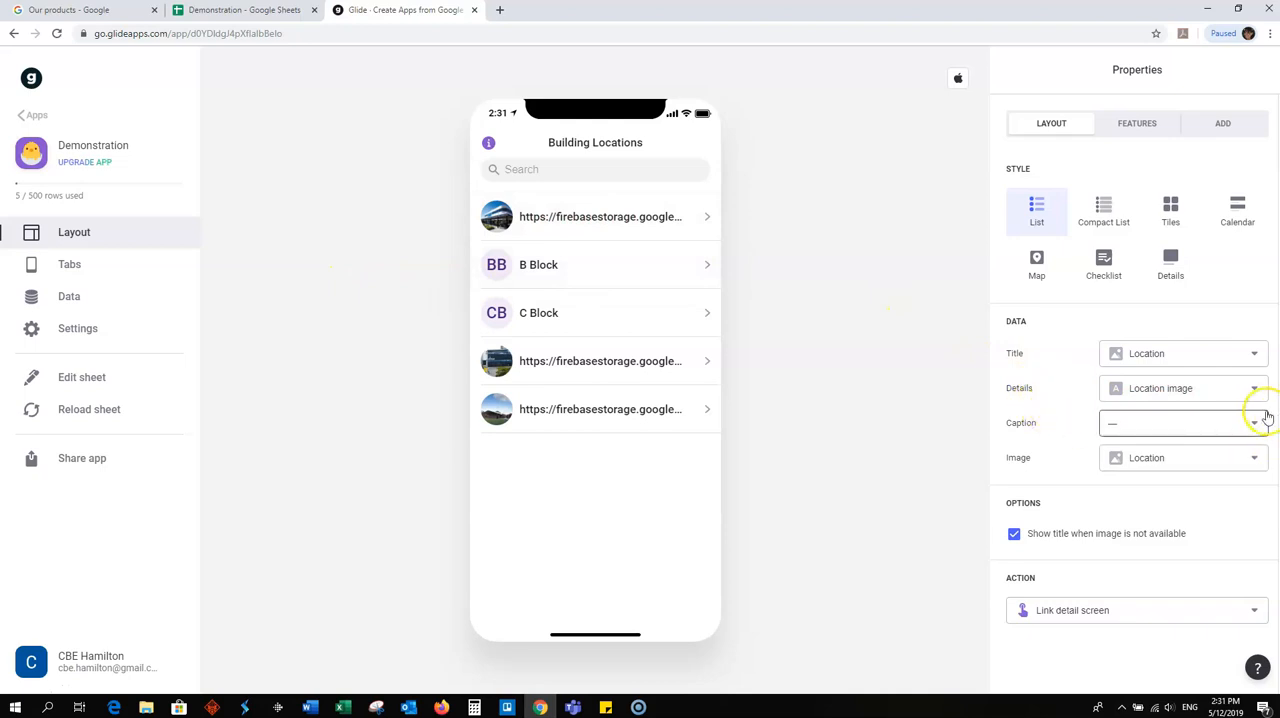
# - Clear the list's Details source and add an Image component to the detail screen of the first location
pyautogui.click(1255, 388)
pyautogui.click(1154, 425)
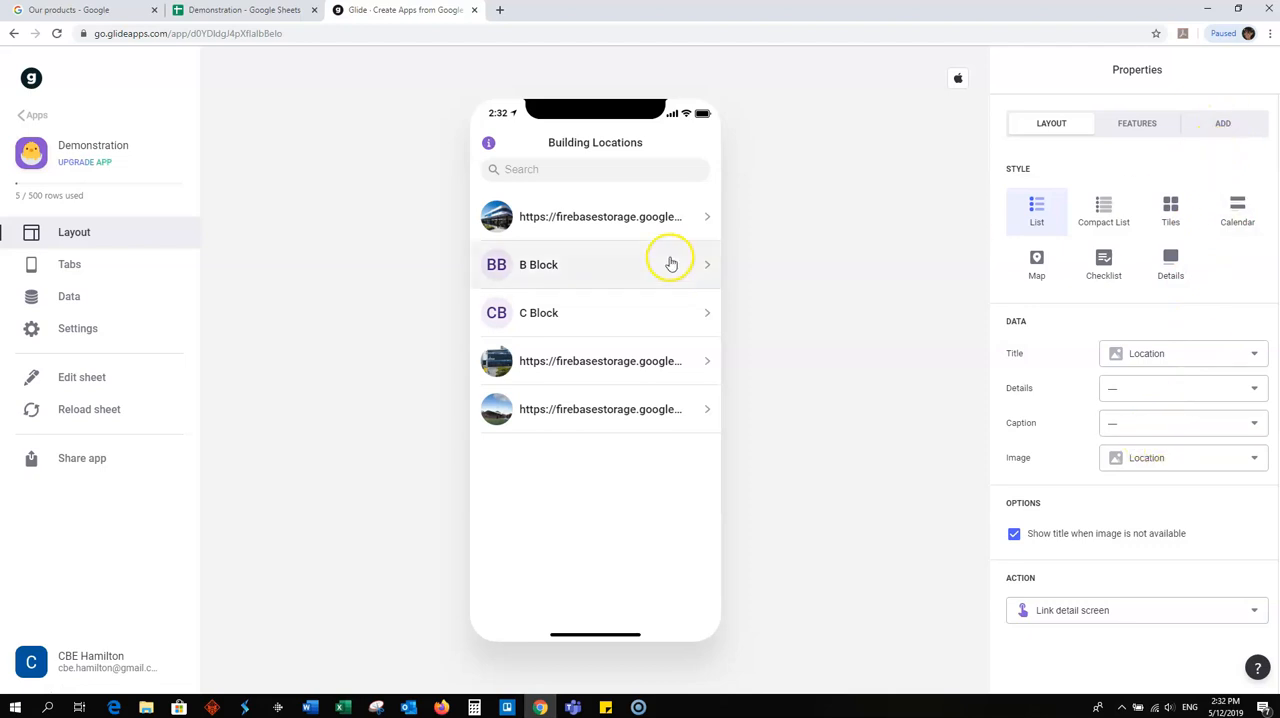
pyautogui.click(556, 216)
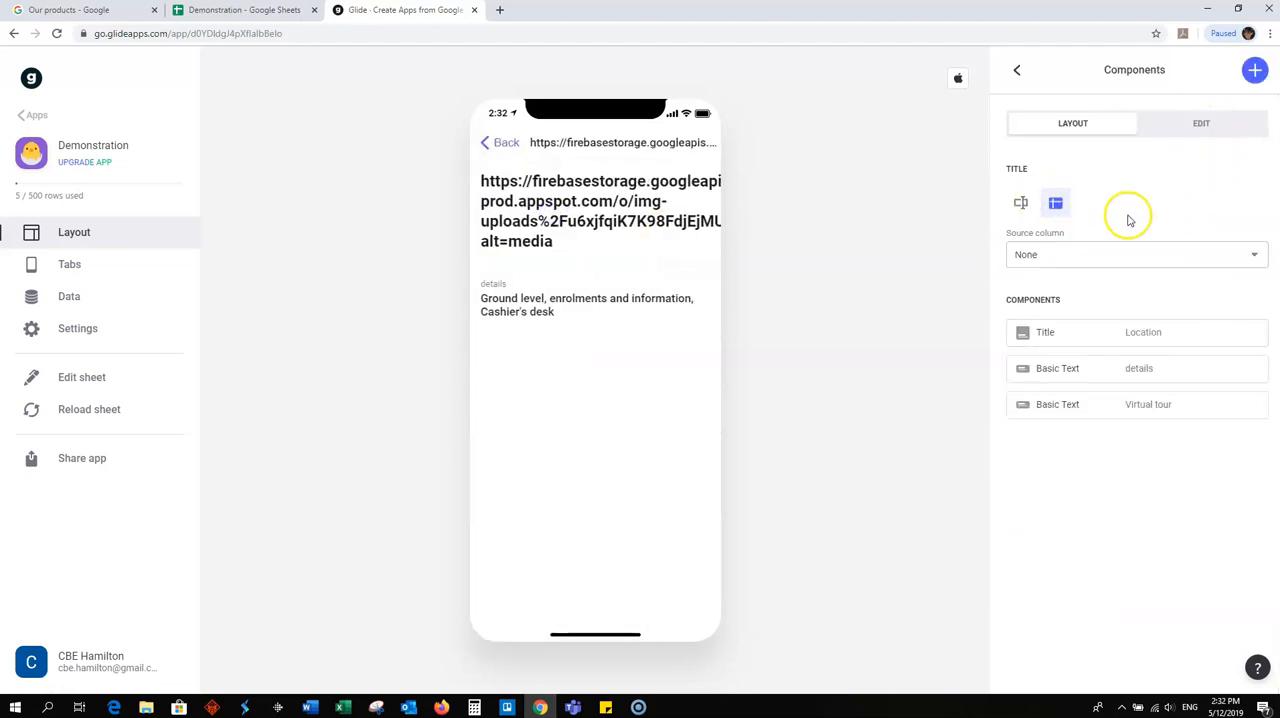
pyautogui.click(1255, 71)
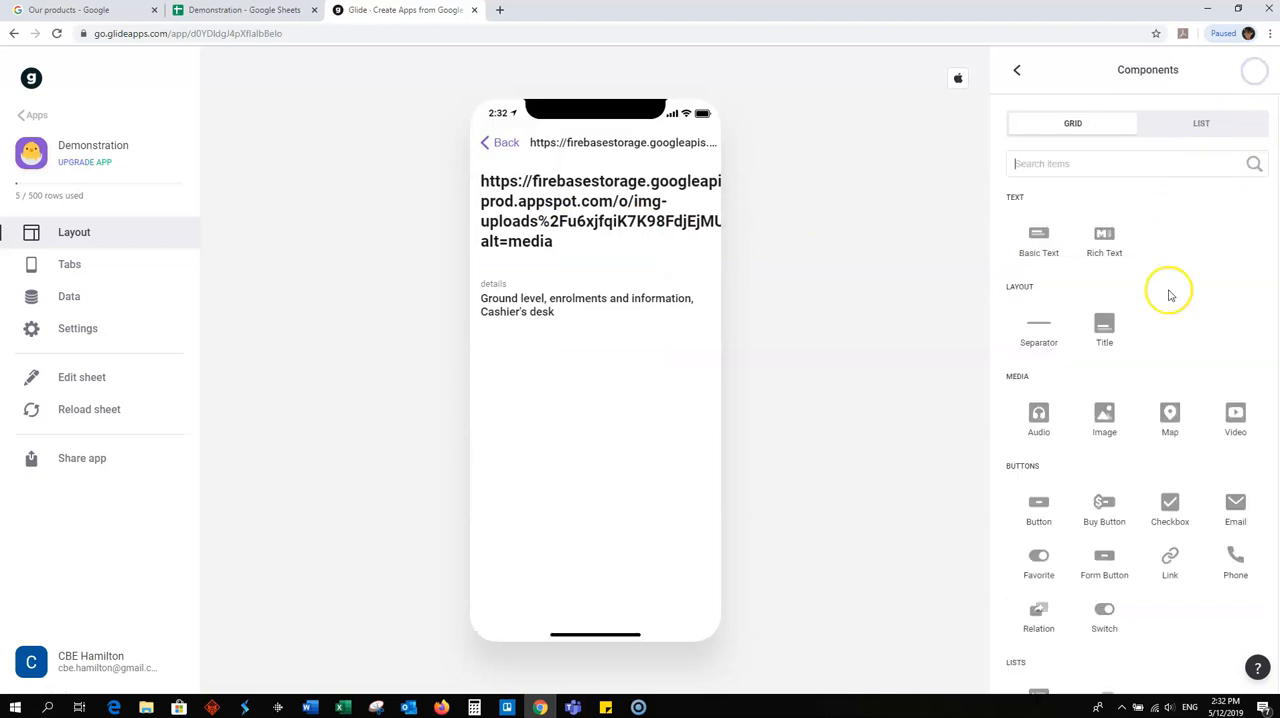
pyautogui.click(1106, 415)
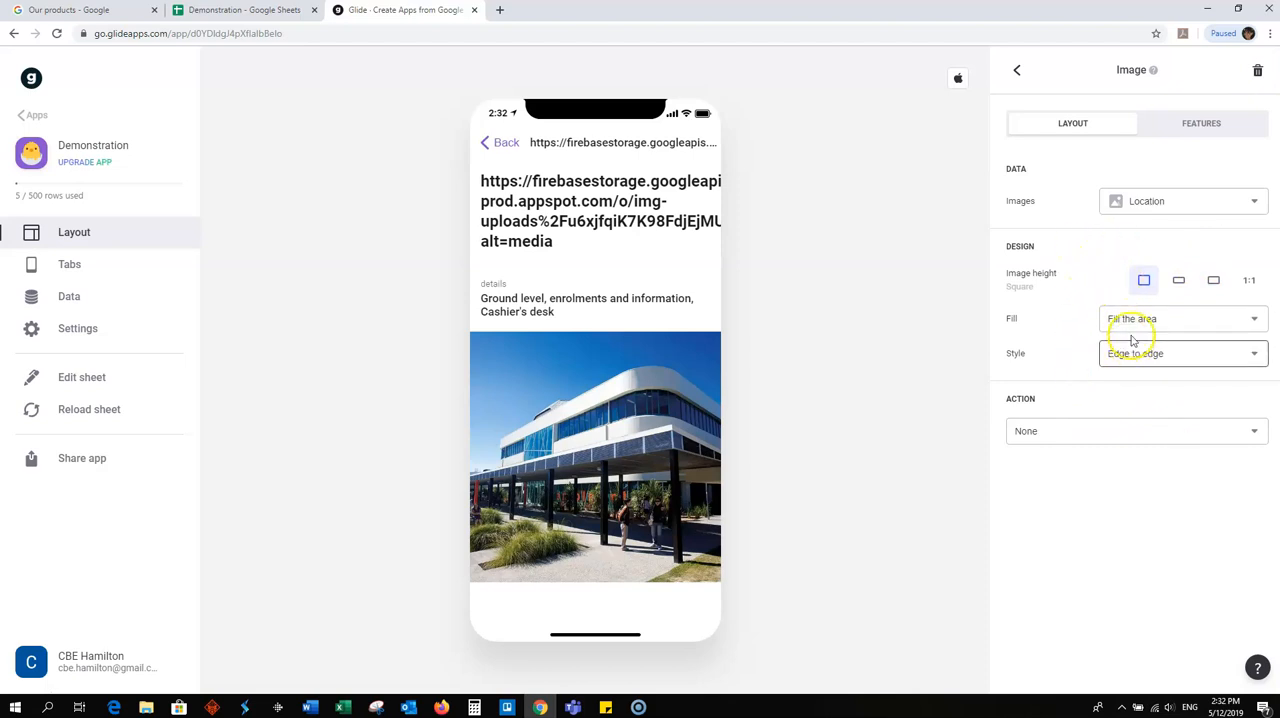
# - Try Location image as the Image component's source, set it back to Location and return to the component list
pyautogui.click(1256, 203)
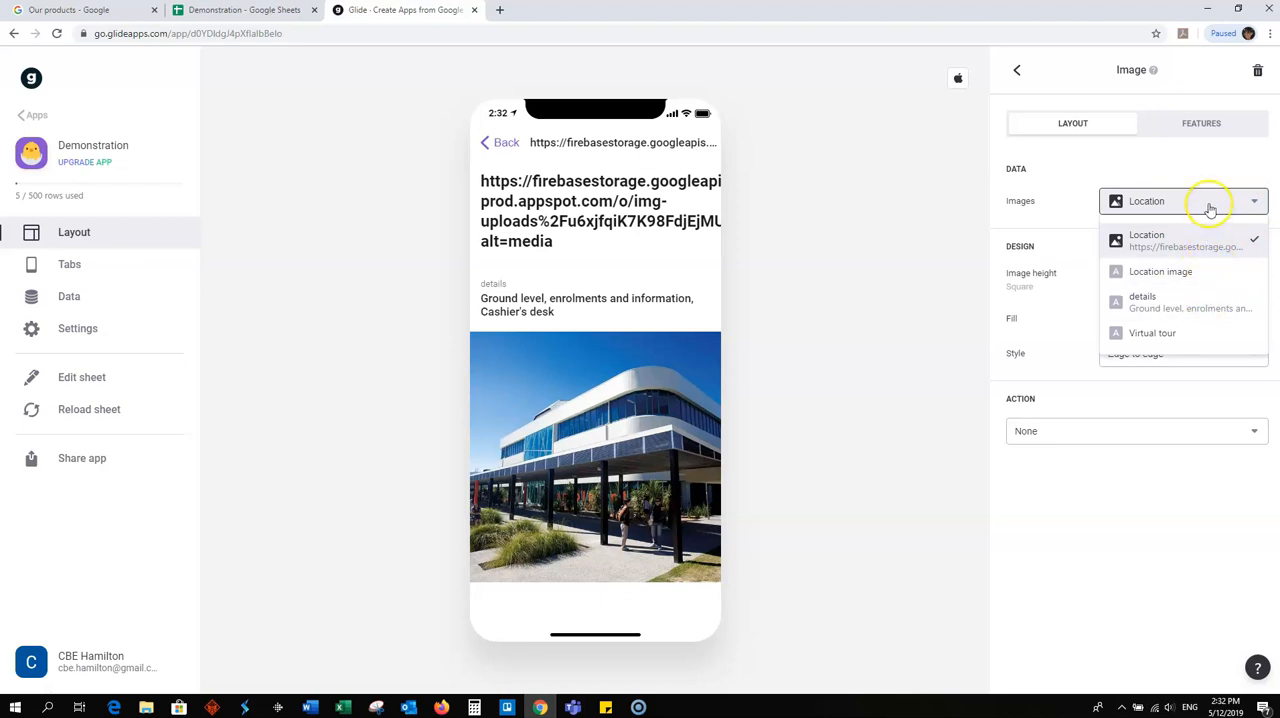
pyautogui.click(1185, 272)
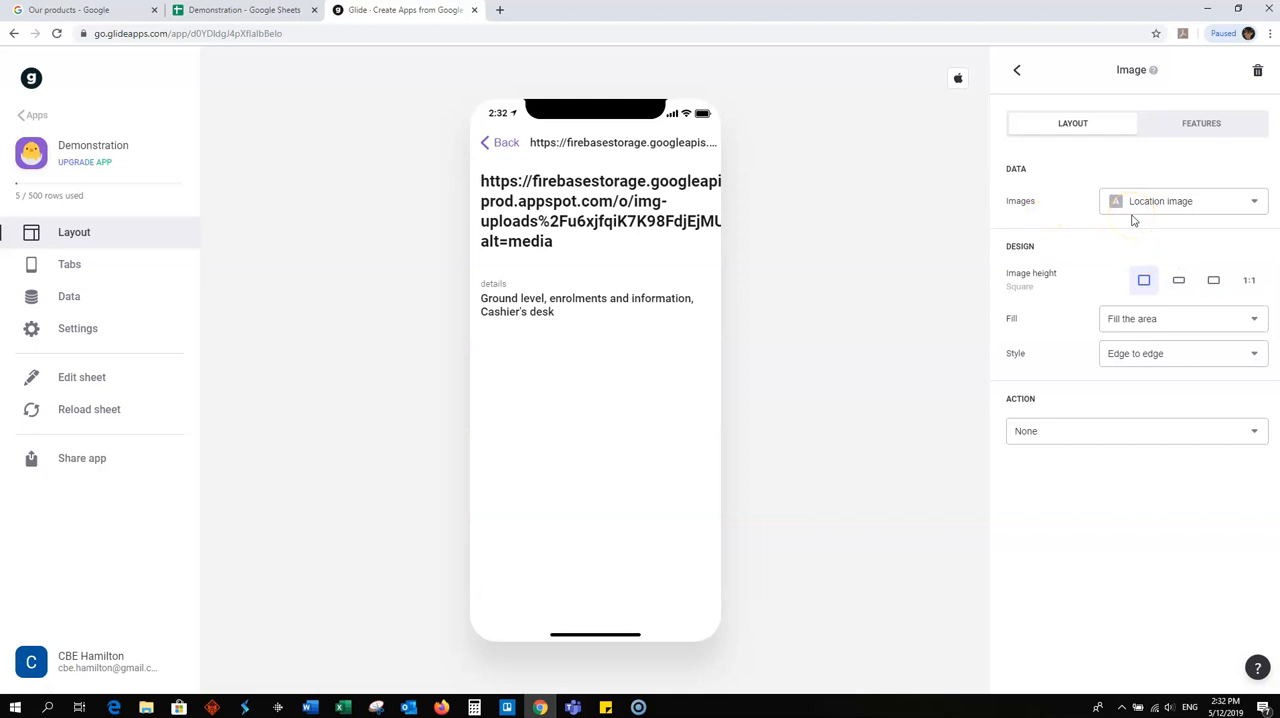
pyautogui.click(1256, 203)
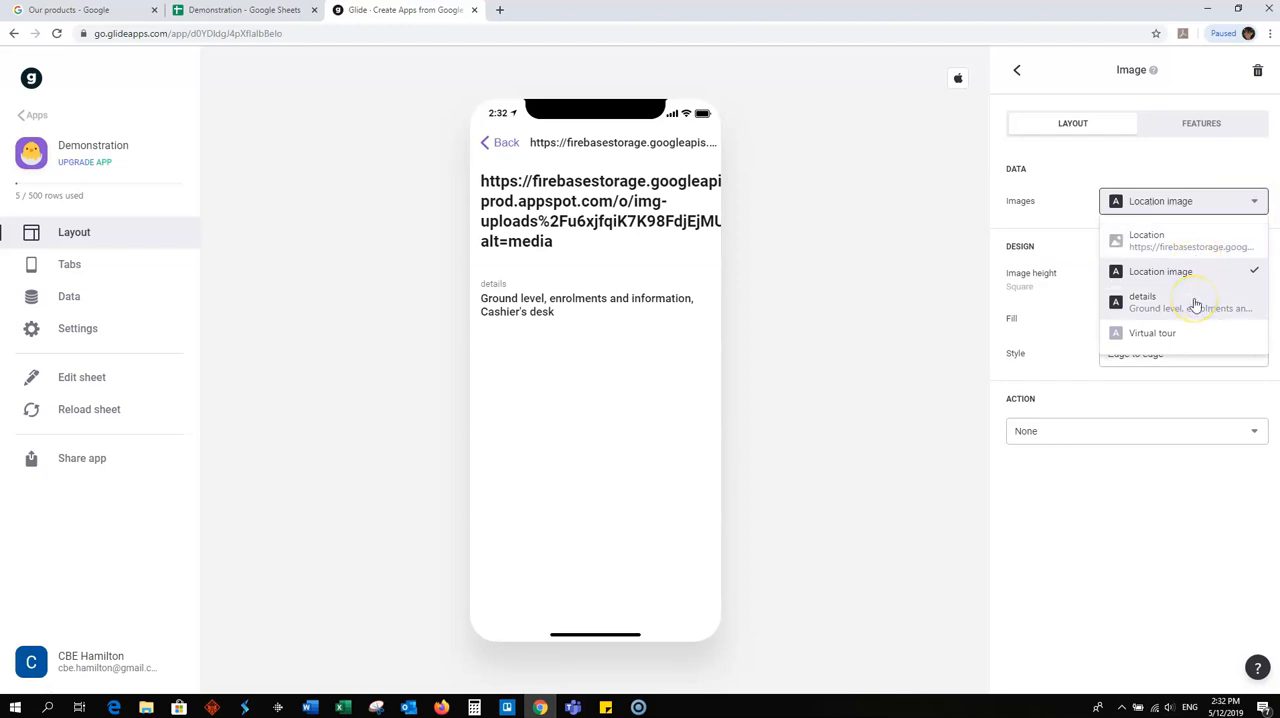
pyautogui.click(1186, 242)
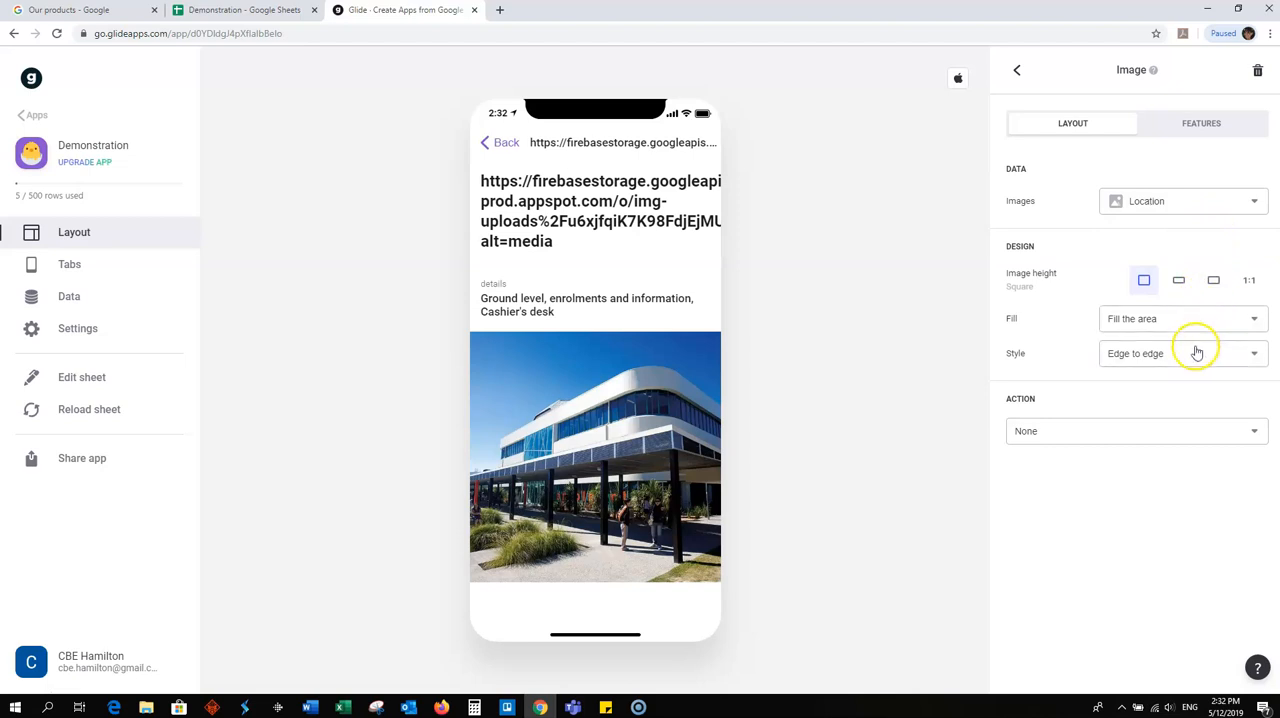
pyautogui.click(1018, 70)
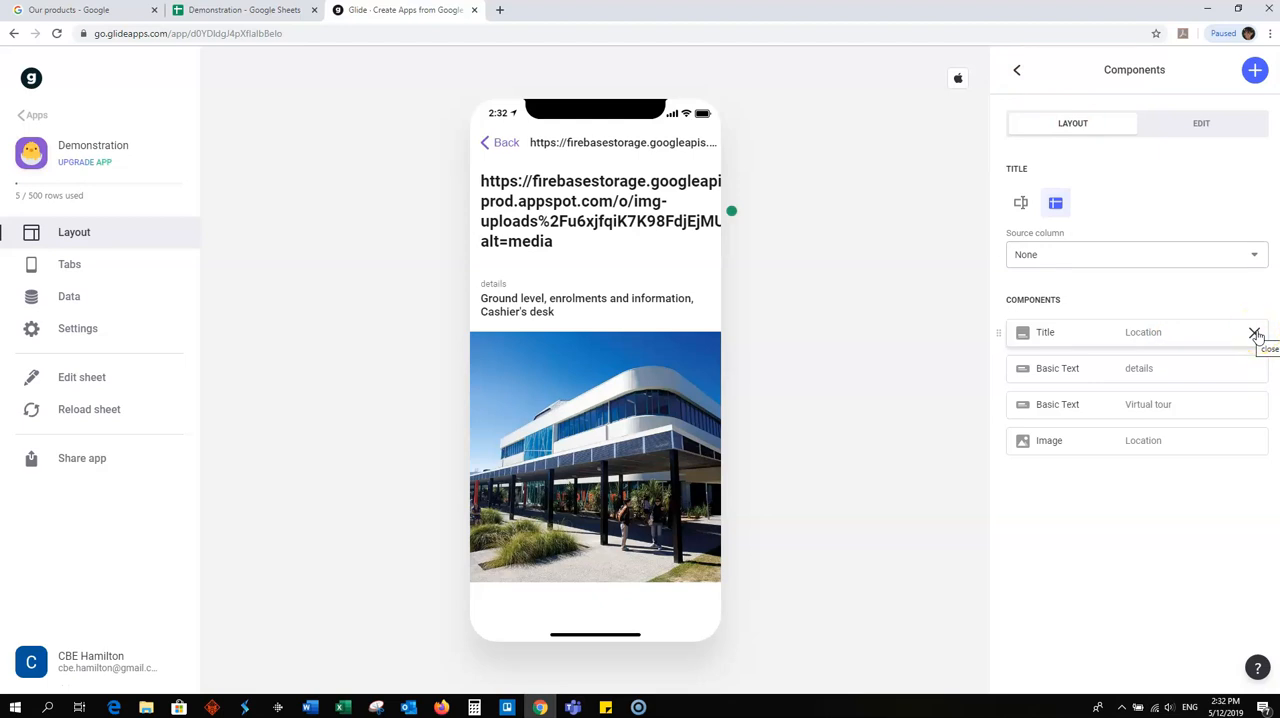
# - Switch to the Demonstration spreadsheet and widen the Location column to fit the full image links
pyautogui.click(235, 11)
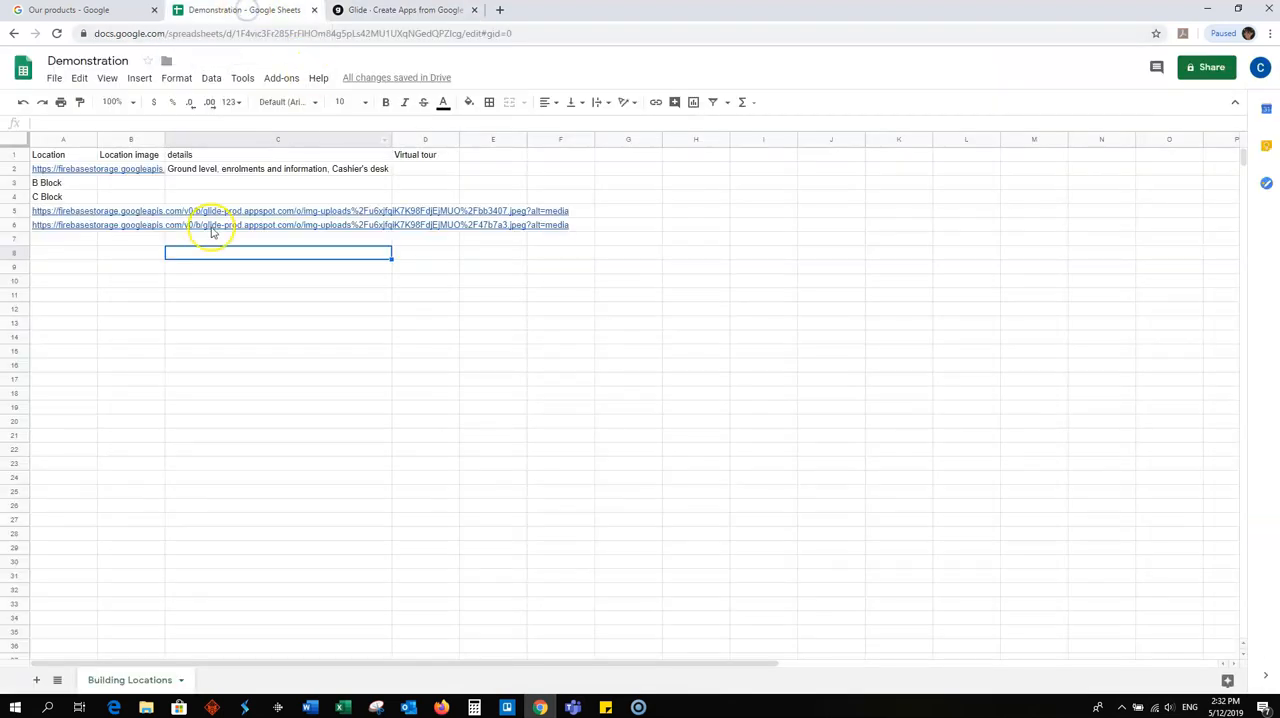
pyautogui.click(283, 365)
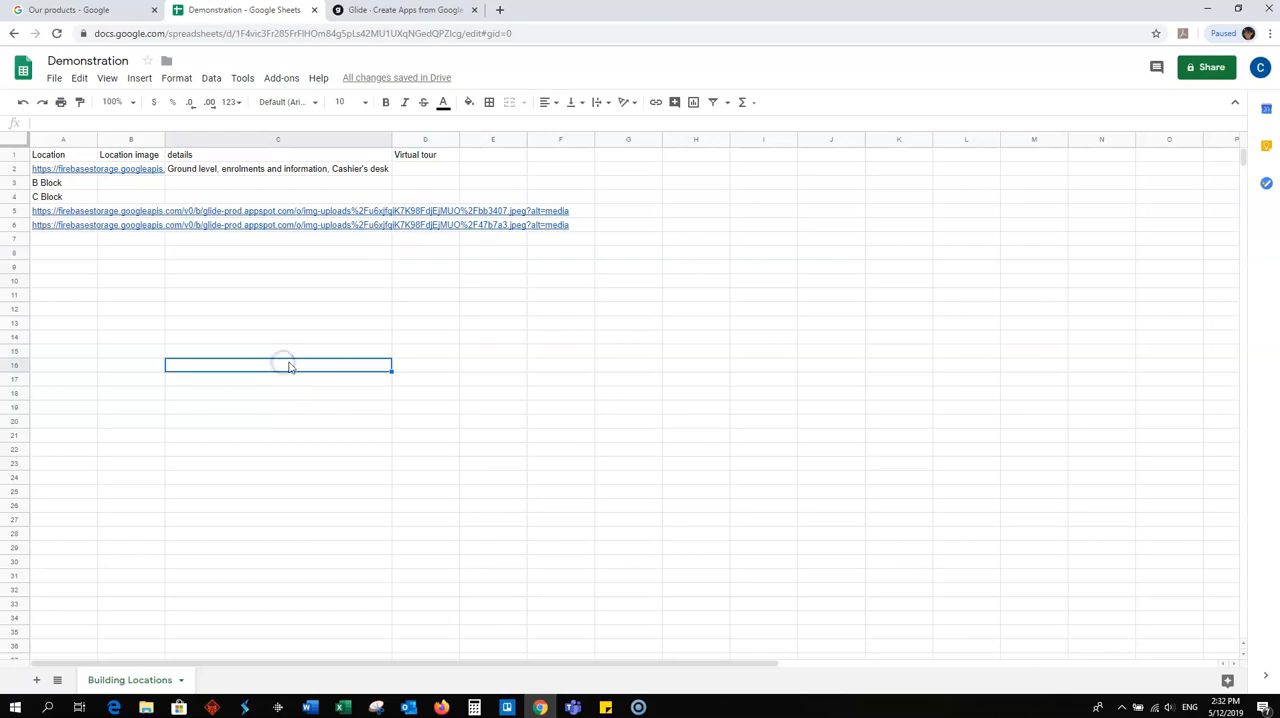
pyautogui.moveTo(72, 214)
pyautogui.click(45, 170)
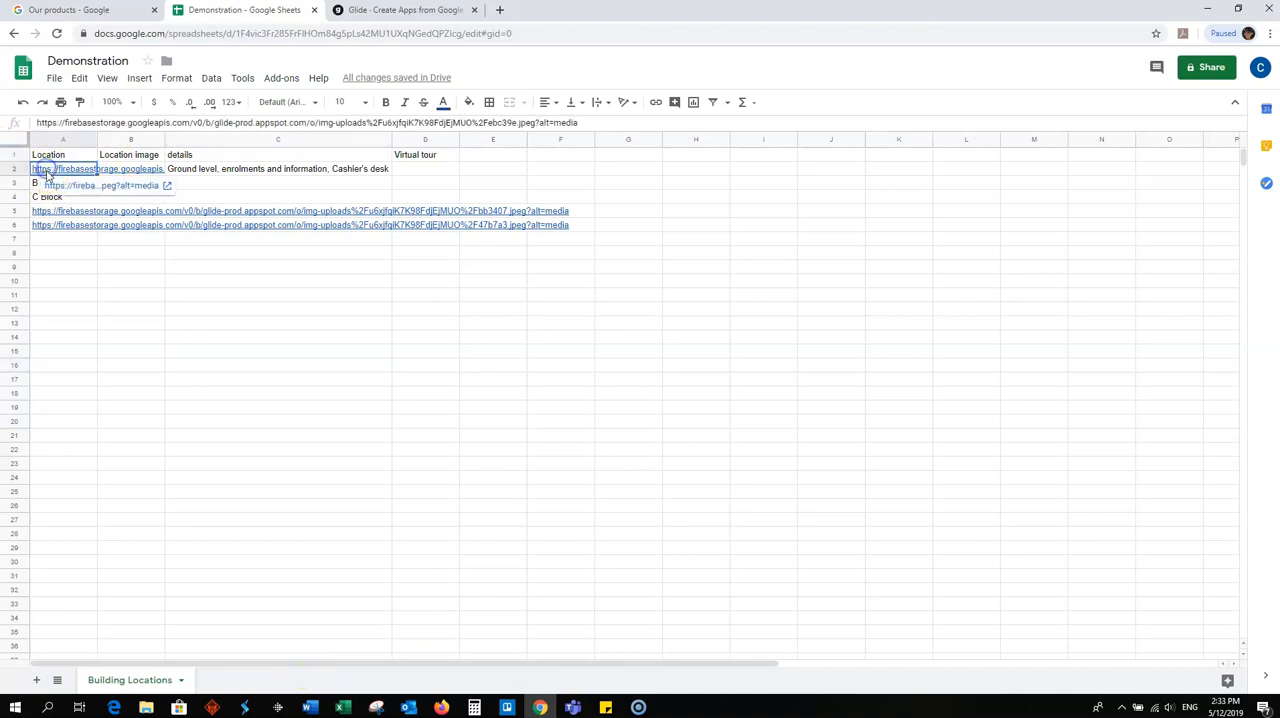
pyautogui.moveTo(97, 139); pyautogui.dragTo(590, 140)
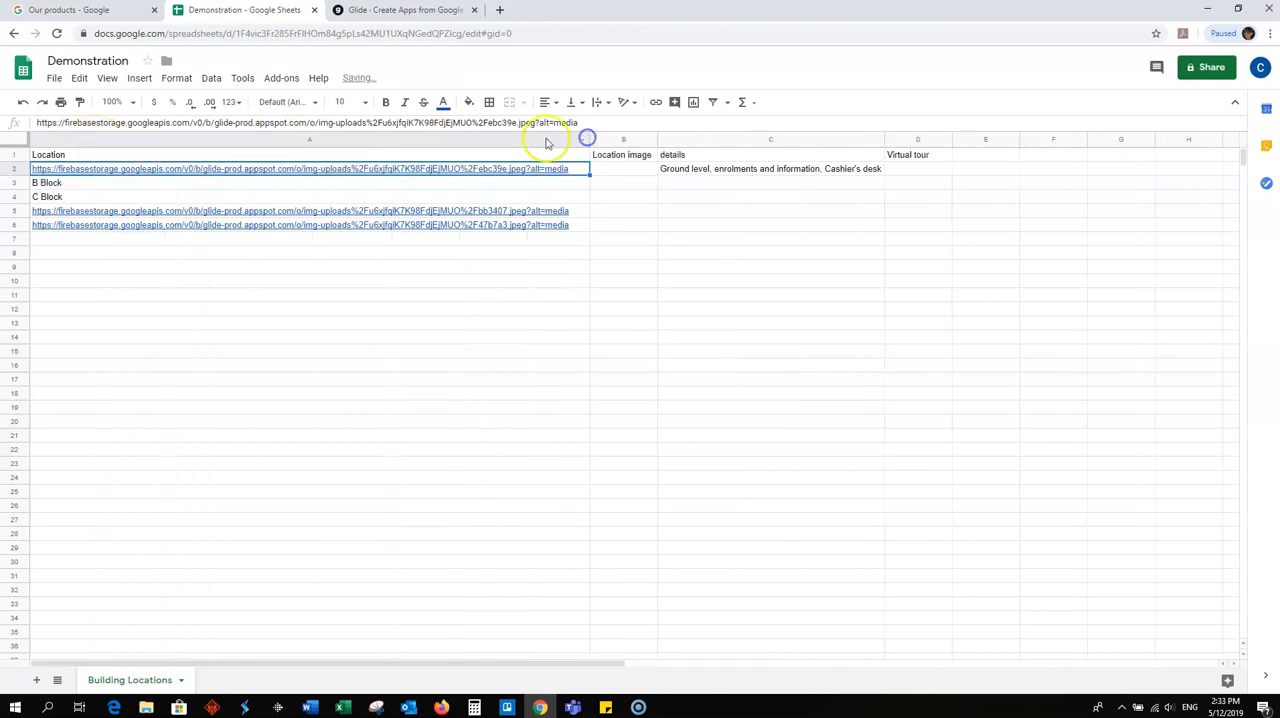
pyautogui.click(84, 156)
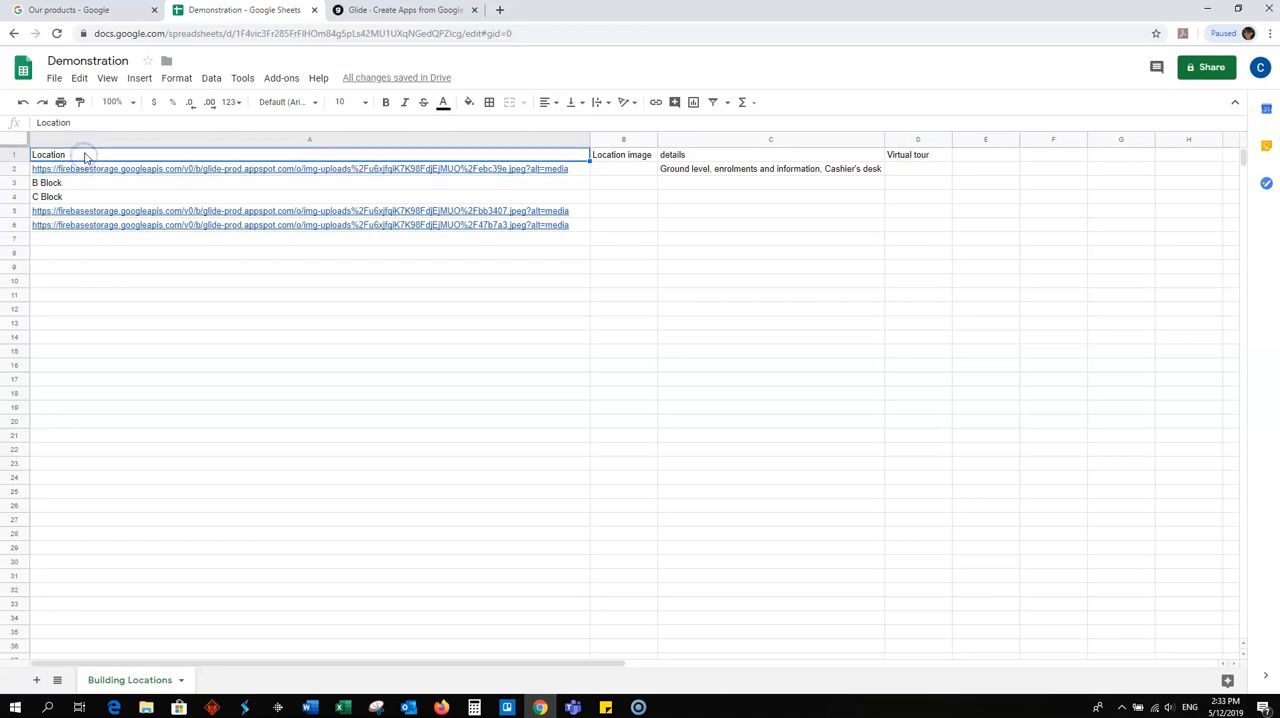
pyautogui.moveTo(160, 172)
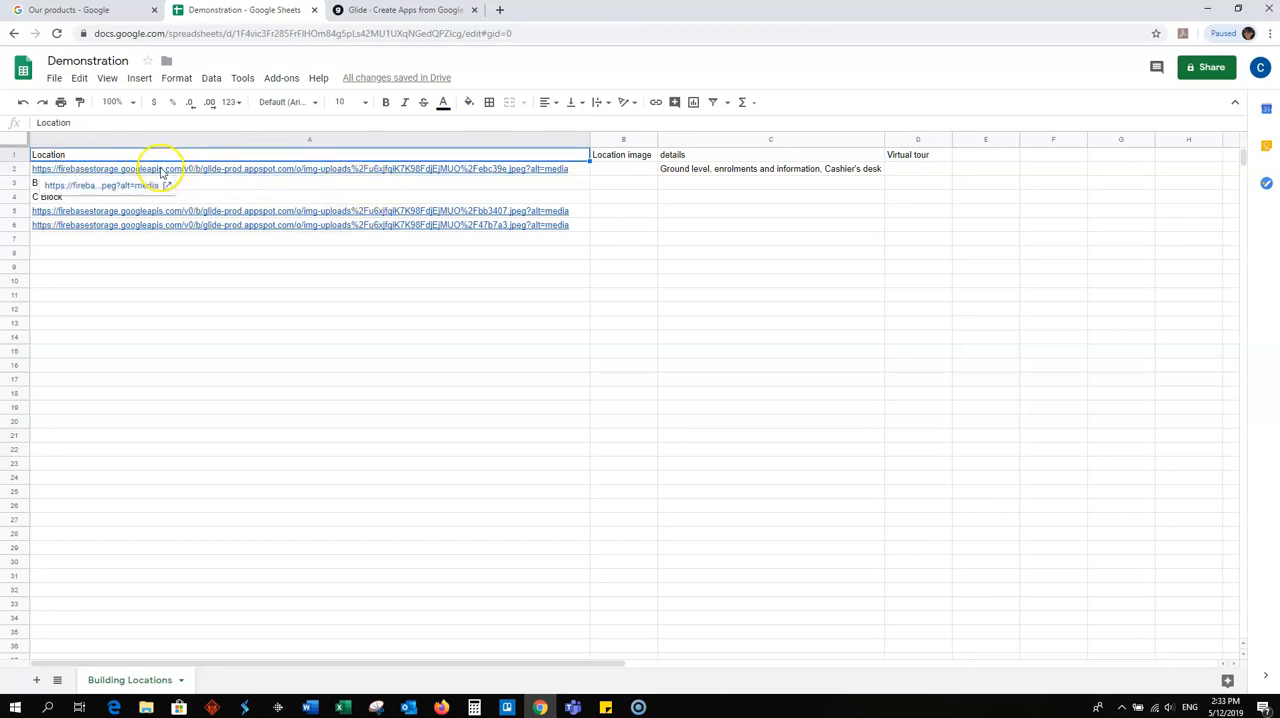
# - Move the image link in row 2 from the Location column to the Location image column
pyautogui.click(205, 170)
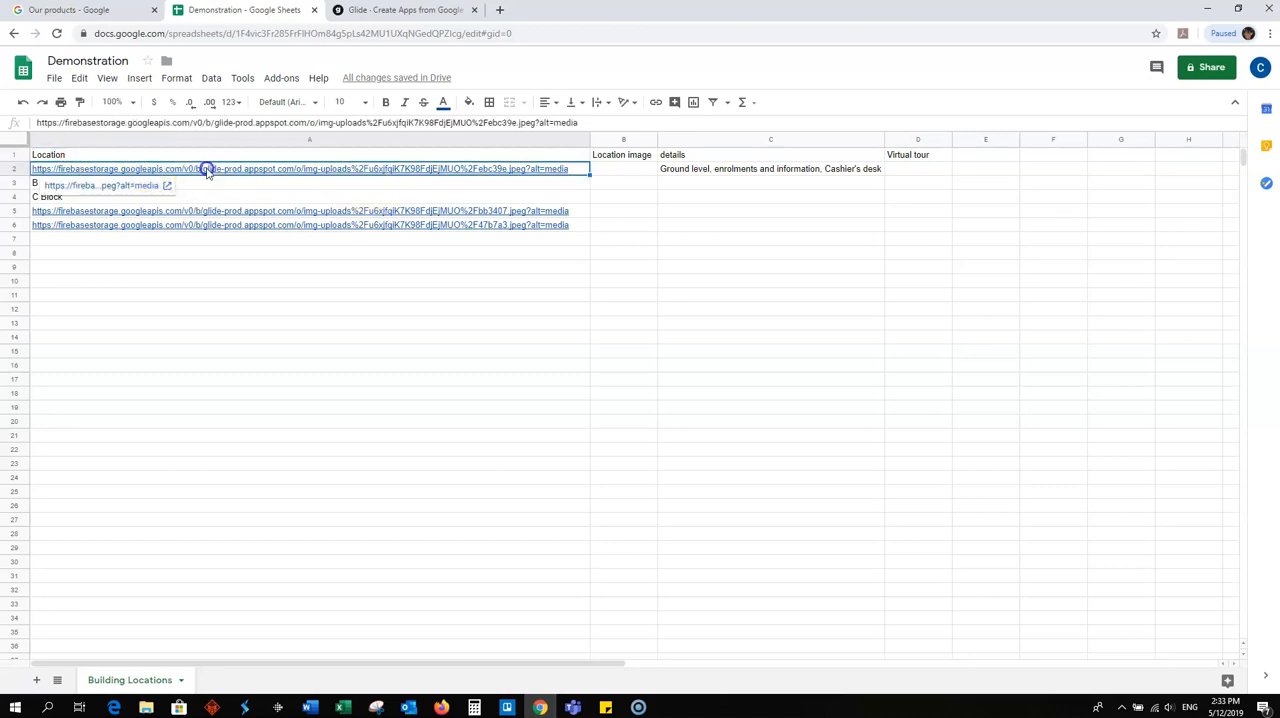
pyautogui.moveTo(459, 171); pyautogui.dragTo(624, 170)
pyautogui.click(452, 170)
pyautogui.moveTo(463, 171); pyautogui.dragTo(618, 171)
# - Move the image links in rows 5 and 6 from the Location column to the Location image column
pyautogui.click(201, 212)
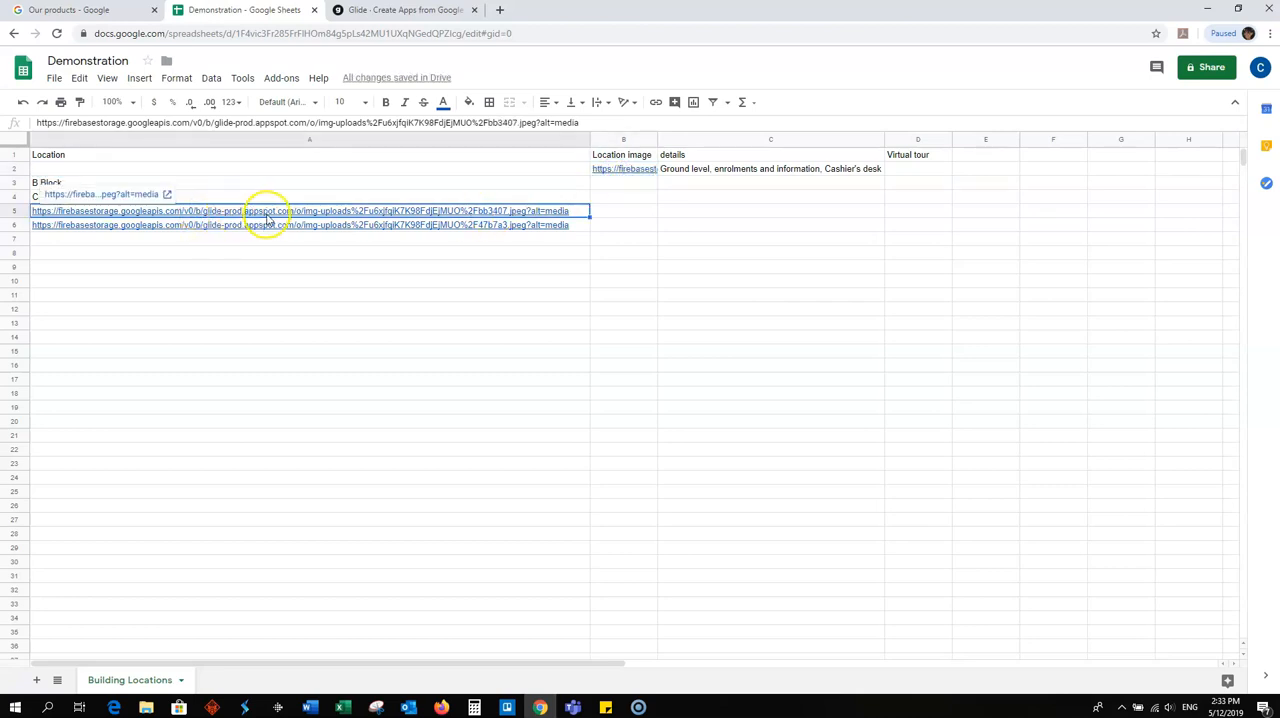
pyautogui.click(290, 297)
pyautogui.click(307, 215)
pyautogui.moveTo(333, 203); pyautogui.dragTo(614, 211)
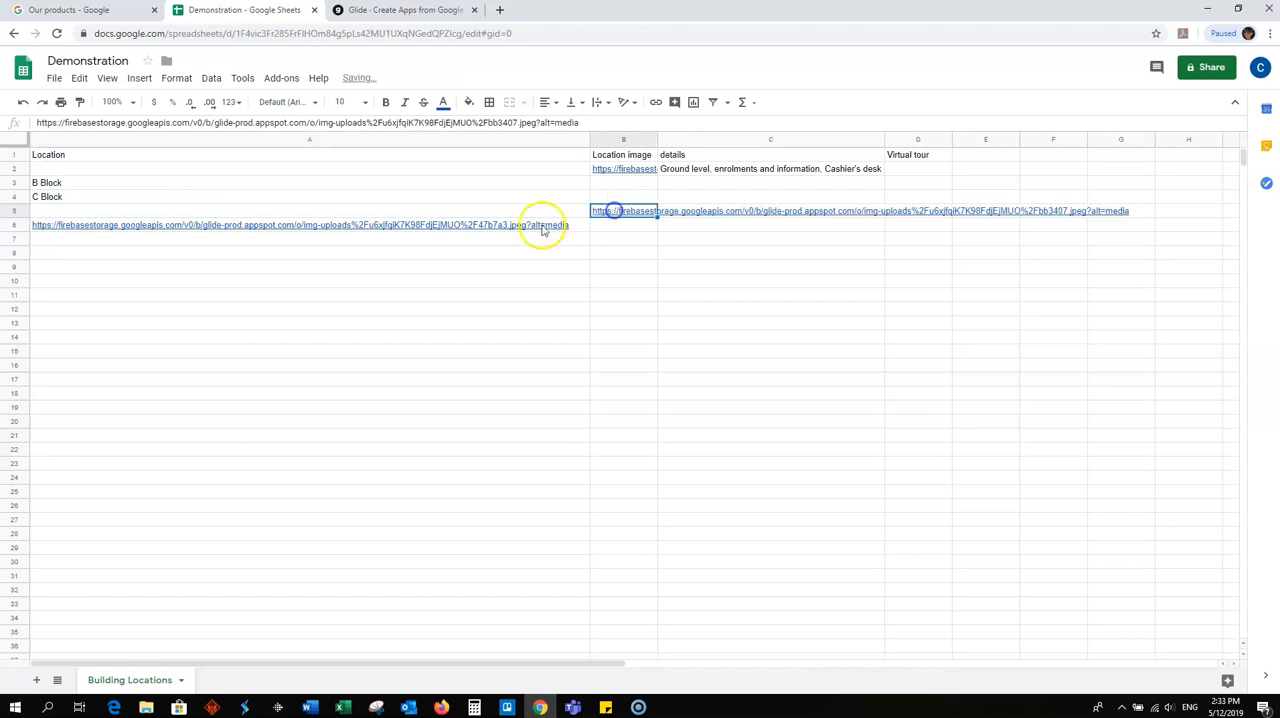
pyautogui.click(373, 226)
pyautogui.moveTo(386, 218); pyautogui.dragTo(620, 227)
# - Narrow the Location column and enter "A Block" in its row 2 cell
pyautogui.moveTo(588, 138); pyautogui.dragTo(109, 146)
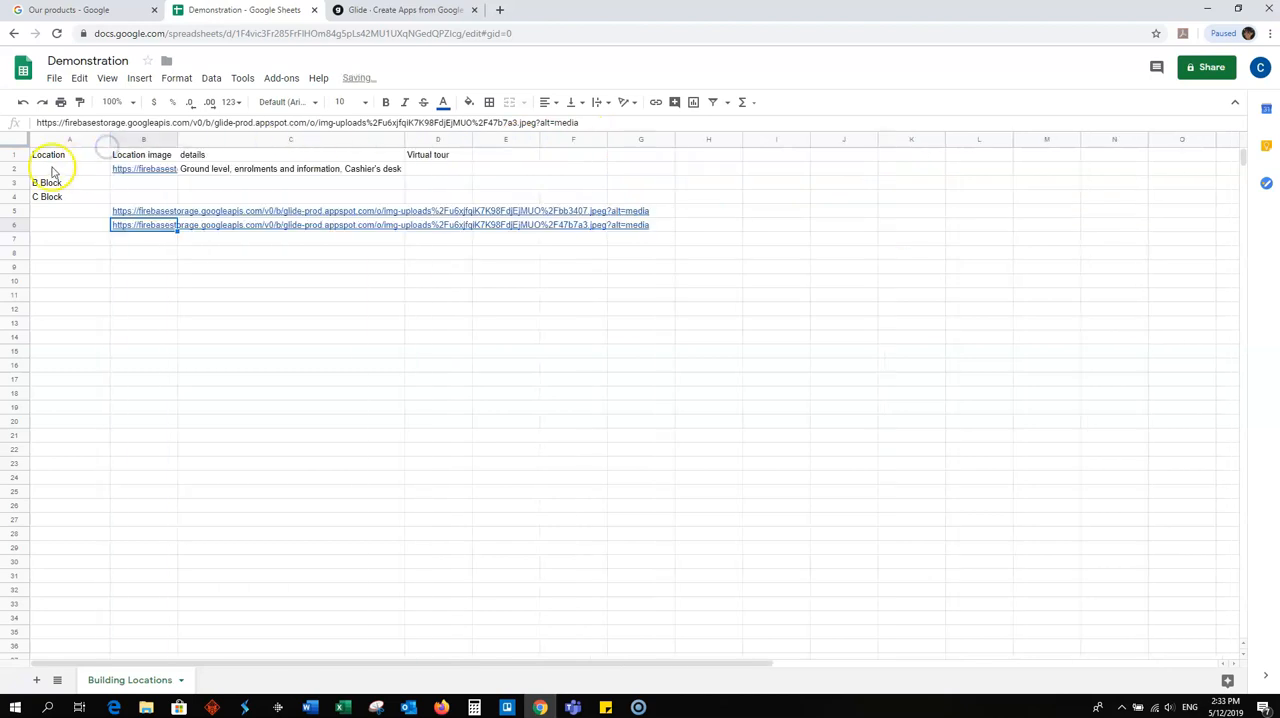
pyautogui.click(55, 170)
pyautogui.write('A Block')
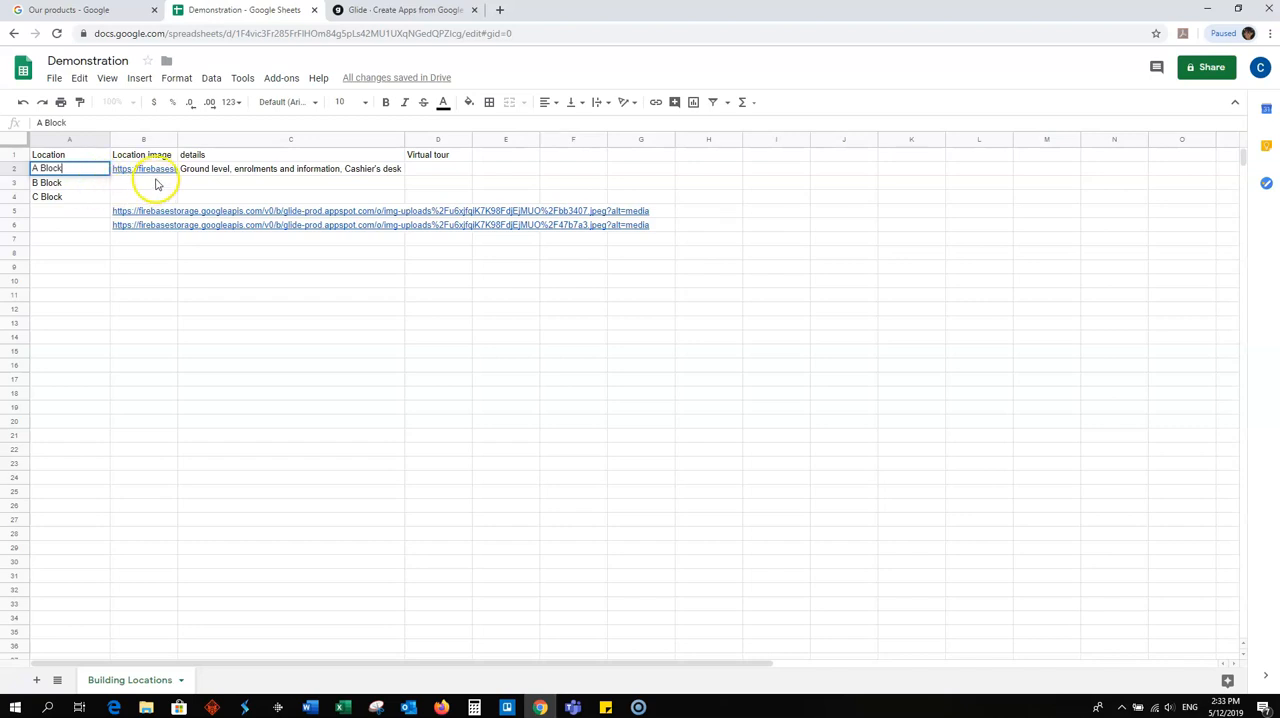
# - Widen the Location image column and wrap the text of A Block's image link
pyautogui.moveTo(177, 138); pyautogui.dragTo(328, 138)
pyautogui.click(123, 172)
pyautogui.click(176, 78)
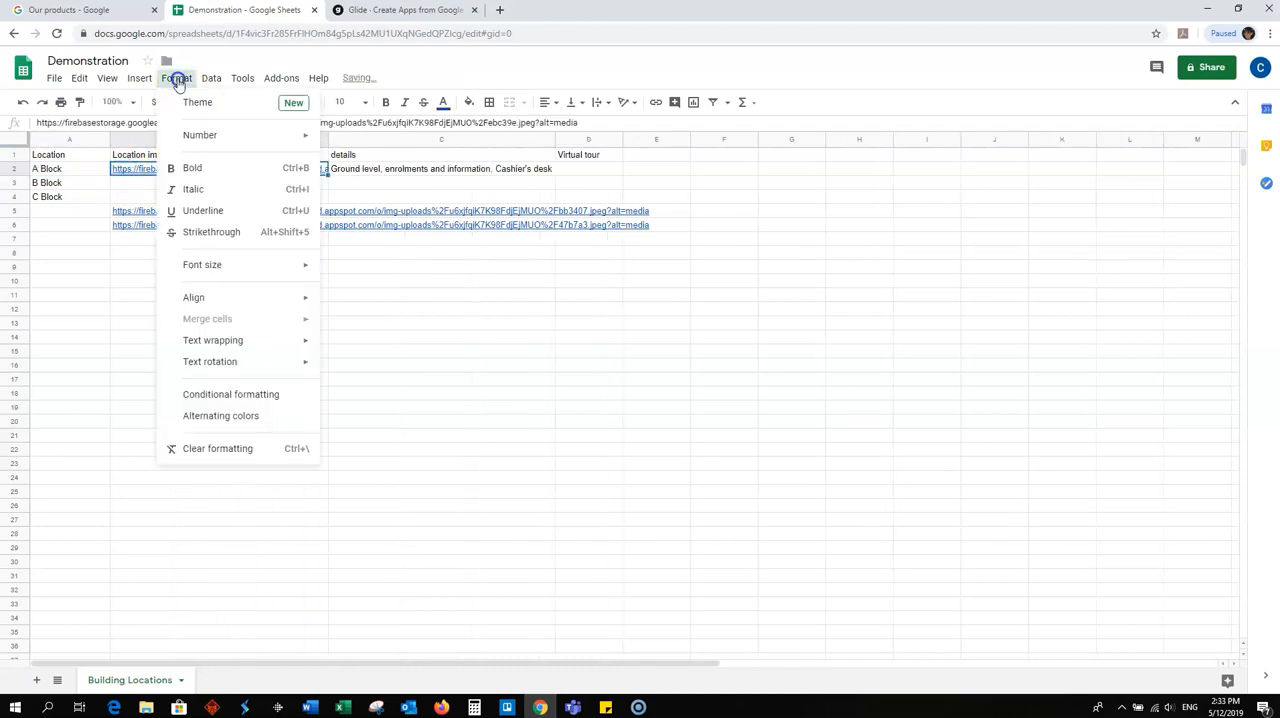
pyautogui.moveTo(277, 342)
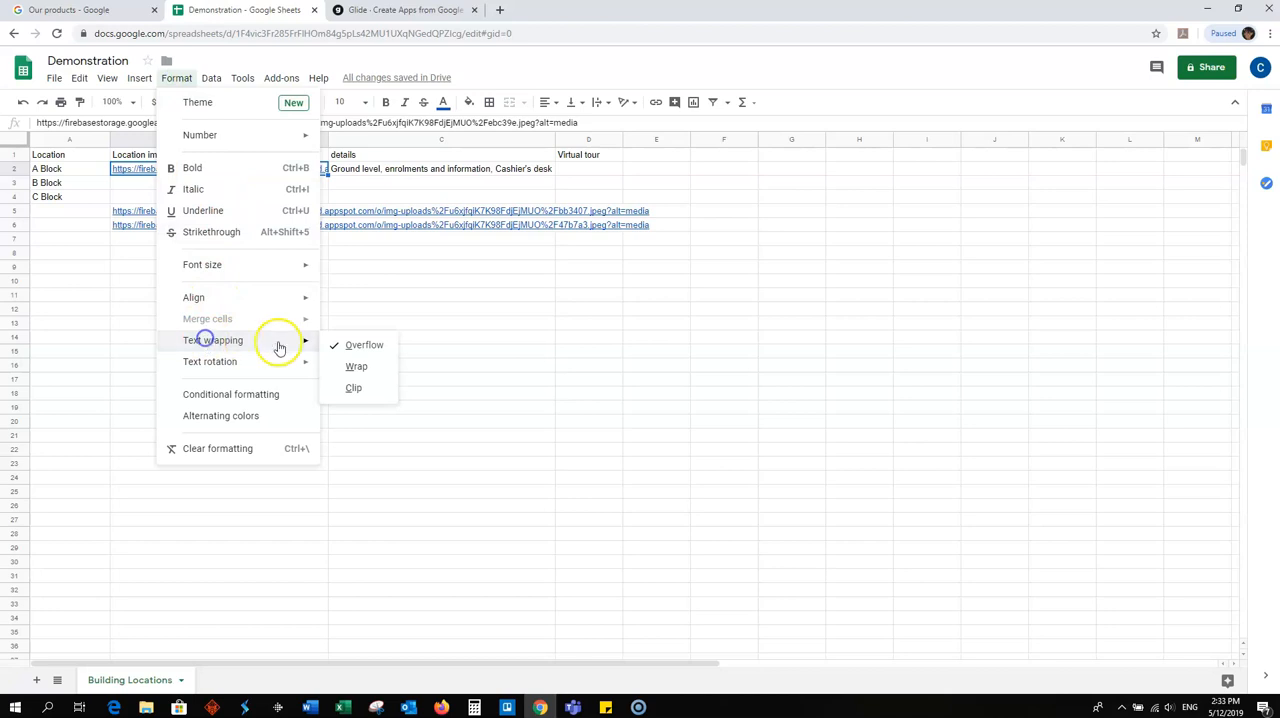
pyautogui.click(347, 366)
# - Set text wrapping to Wrap for the image links in rows 5 and 6 of the Location image column
pyautogui.click(134, 234)
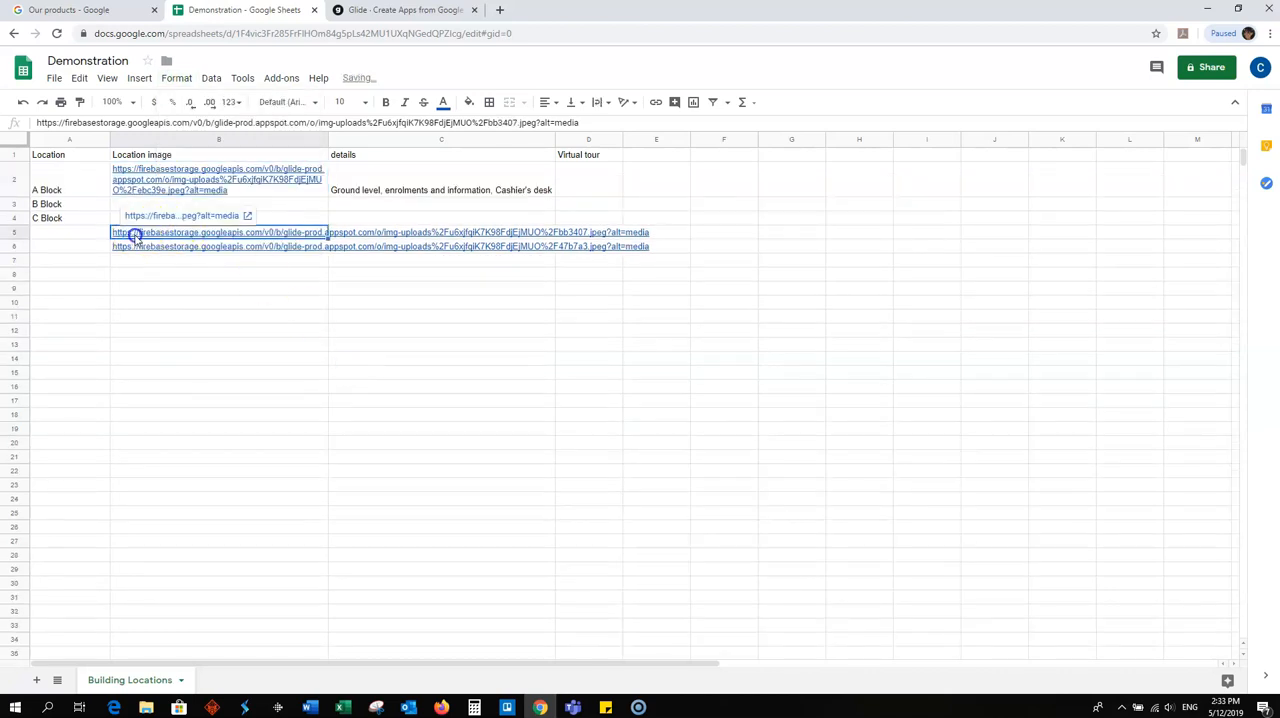
pyautogui.click(173, 84)
pyautogui.moveTo(243, 340)
pyautogui.click(358, 370)
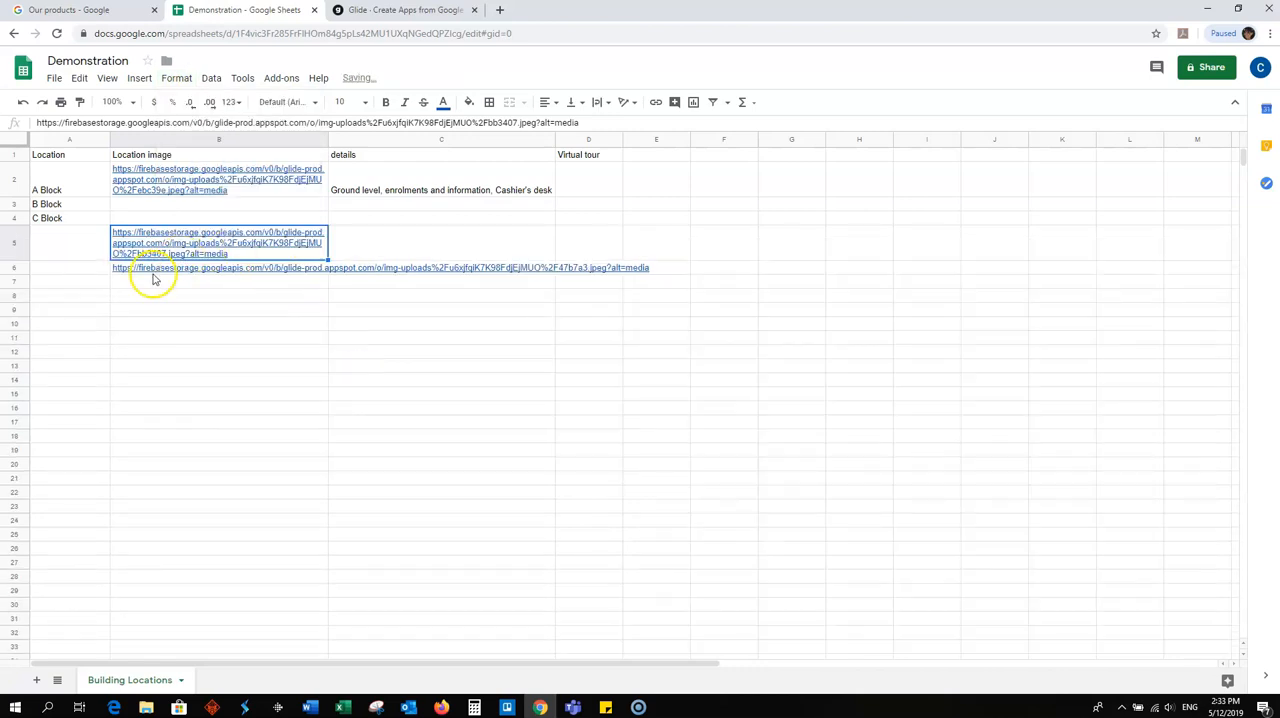
pyautogui.click(151, 268)
pyautogui.click(176, 78)
pyautogui.moveTo(245, 340)
pyautogui.click(356, 366)
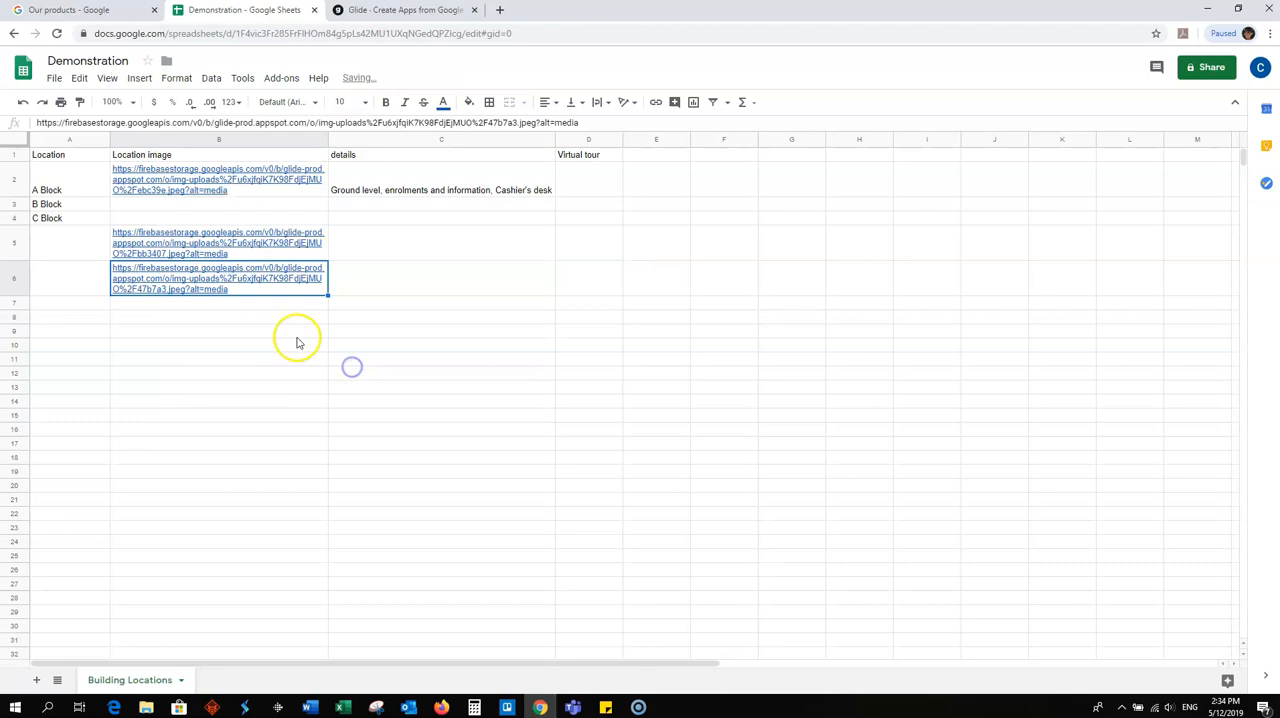
# - Enter "Atrium" in row 5 and "Marae" in row 6 of the Location column
pyautogui.click(69, 285)
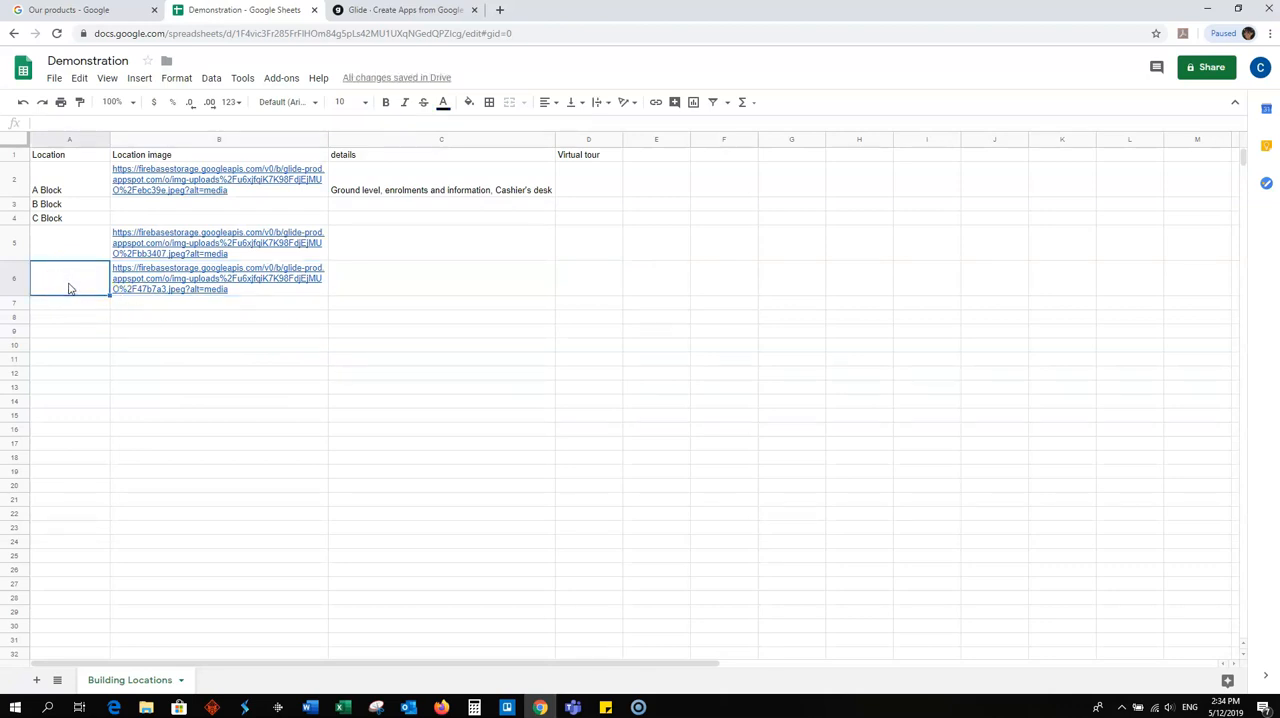
pyautogui.click(69, 250)
pyautogui.write('Atrium')
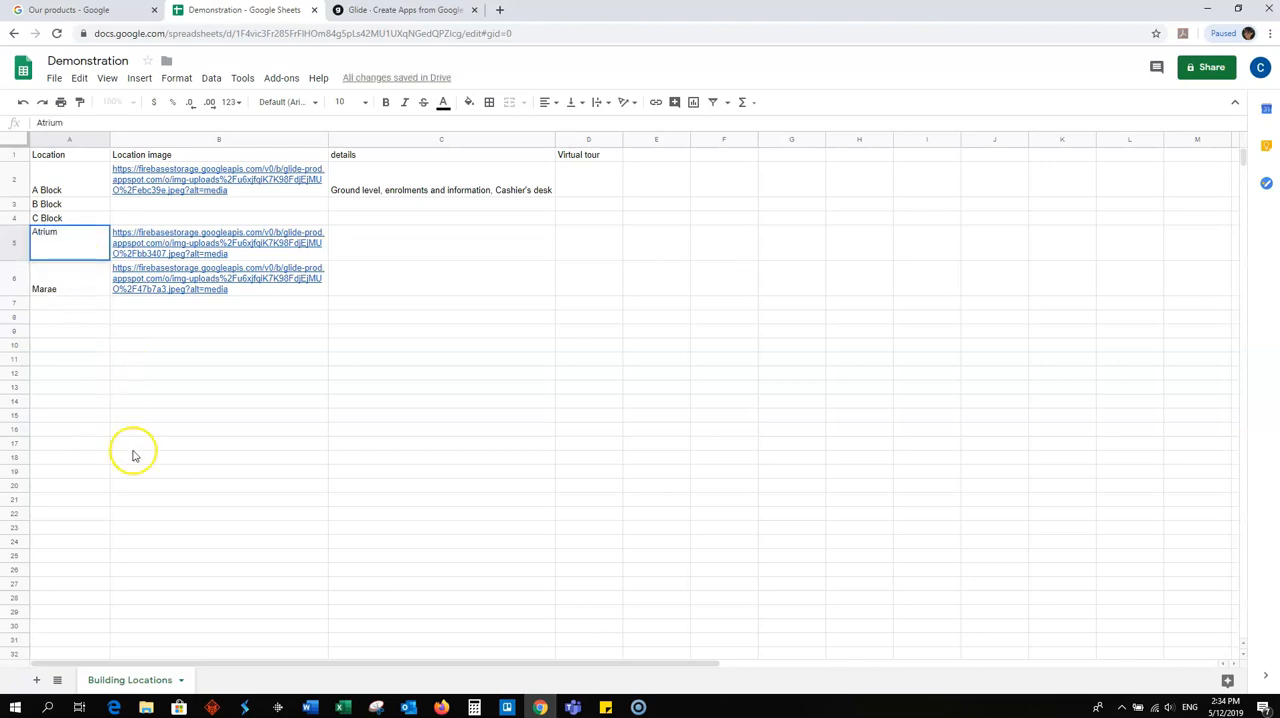
pyautogui.click(360, 443)
# - Switch to Glide and remove the Title component from the A Block detail screen
pyautogui.click(388, 12)
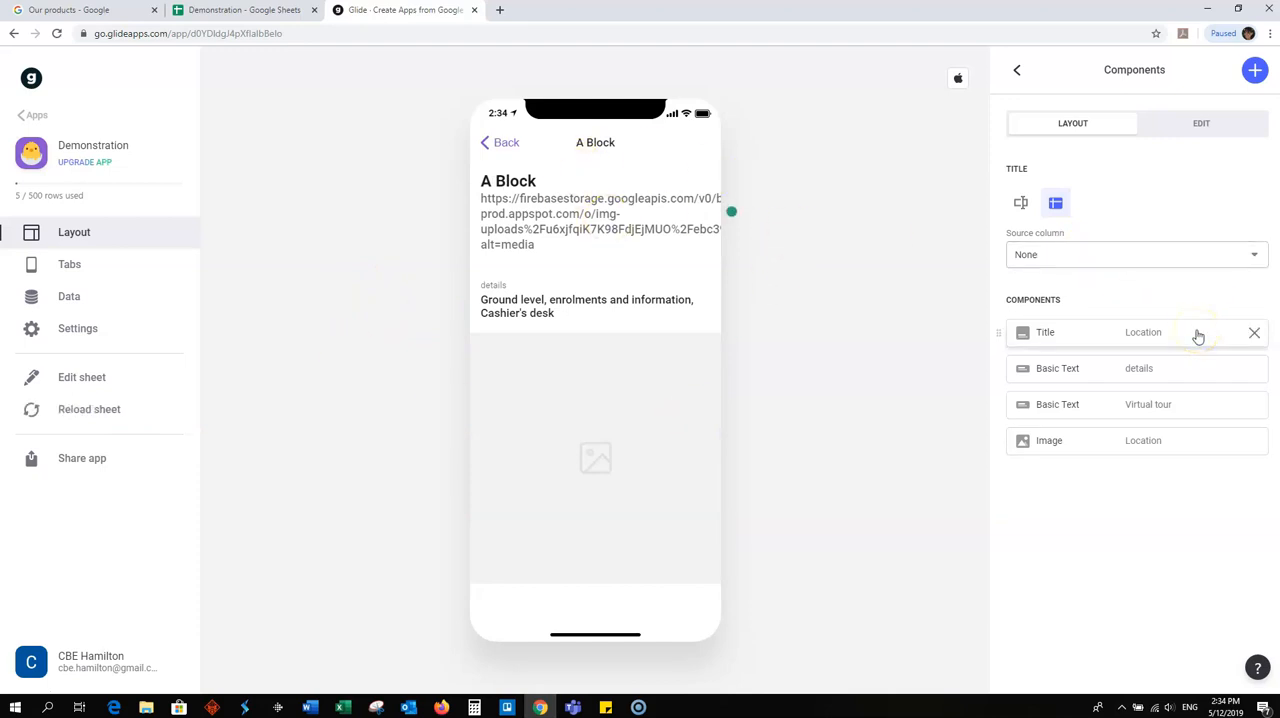
pyautogui.click(236, 12)
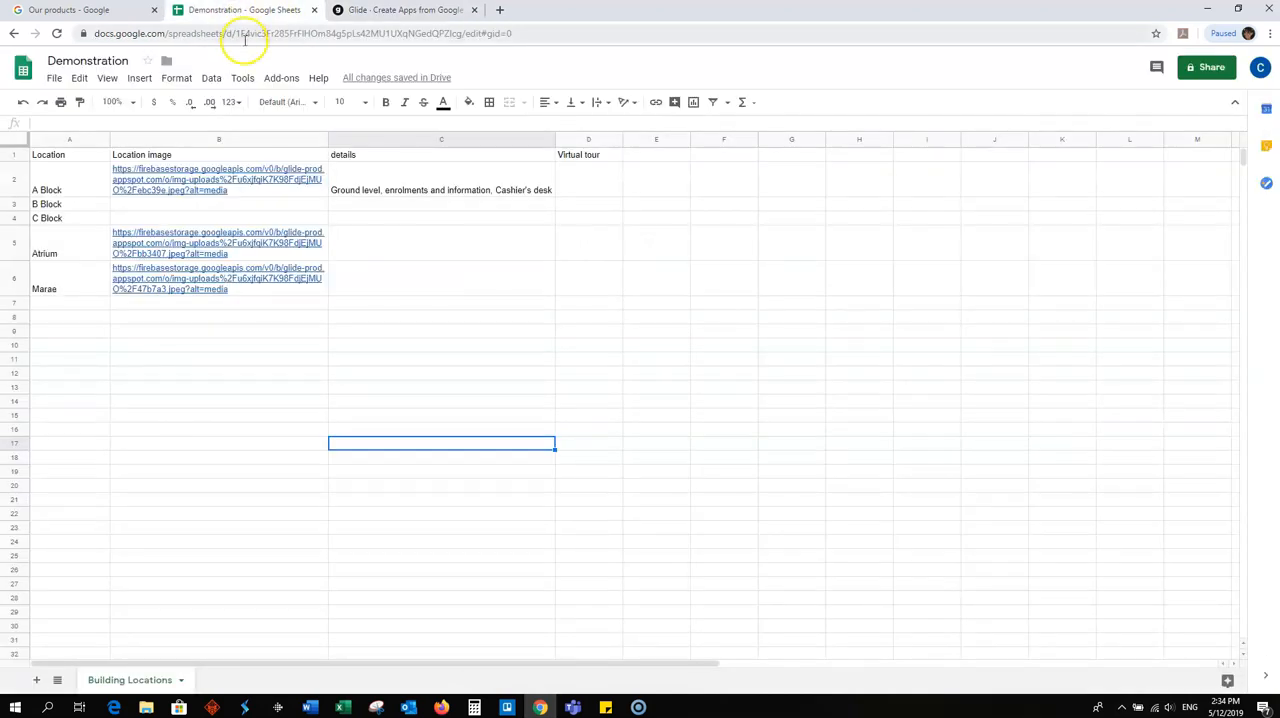
pyautogui.click(422, 12)
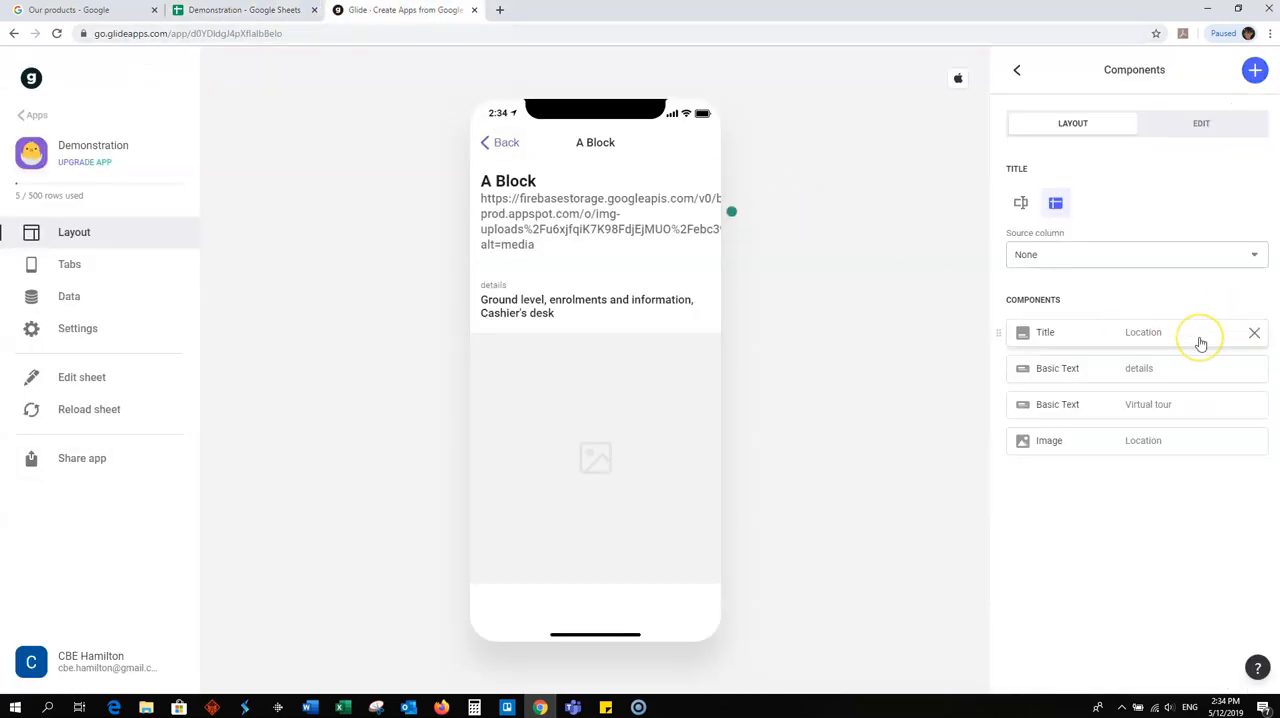
pyautogui.click(1254, 334)
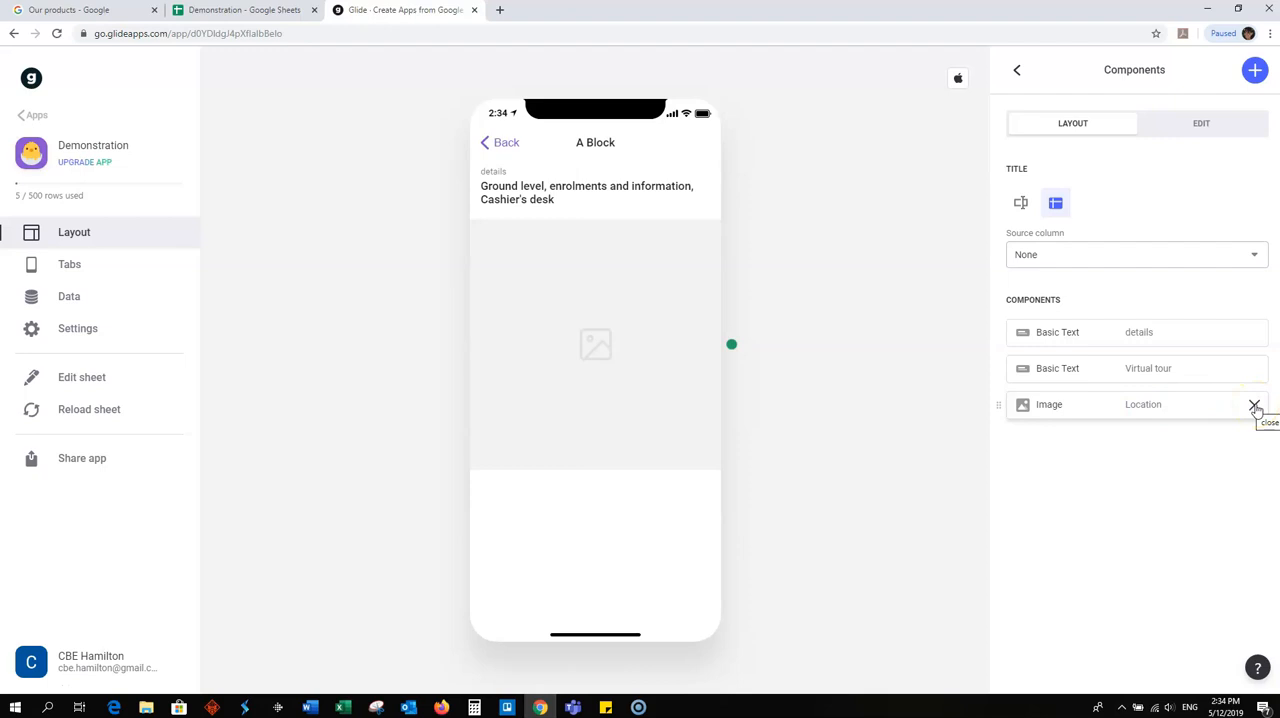
# - Set the Image component's source to the Location image column and return to the component list
pyautogui.click(1138, 404)
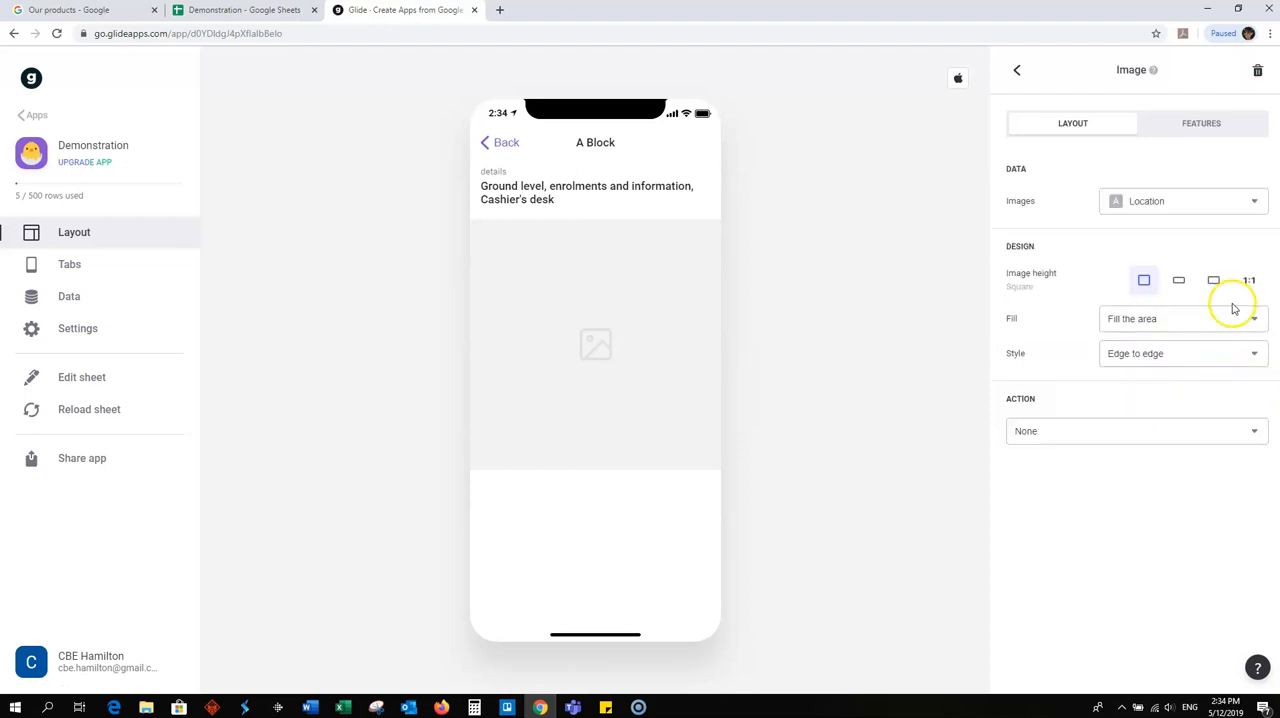
pyautogui.click(1255, 203)
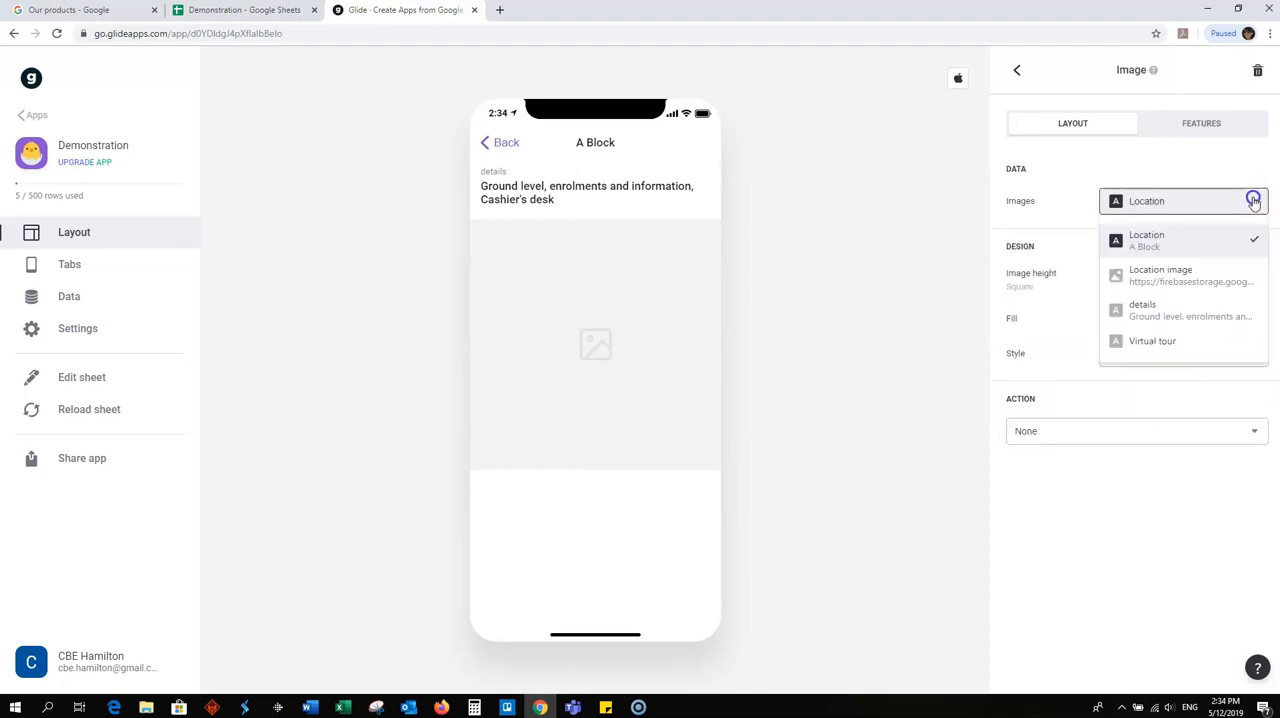
pyautogui.click(1182, 276)
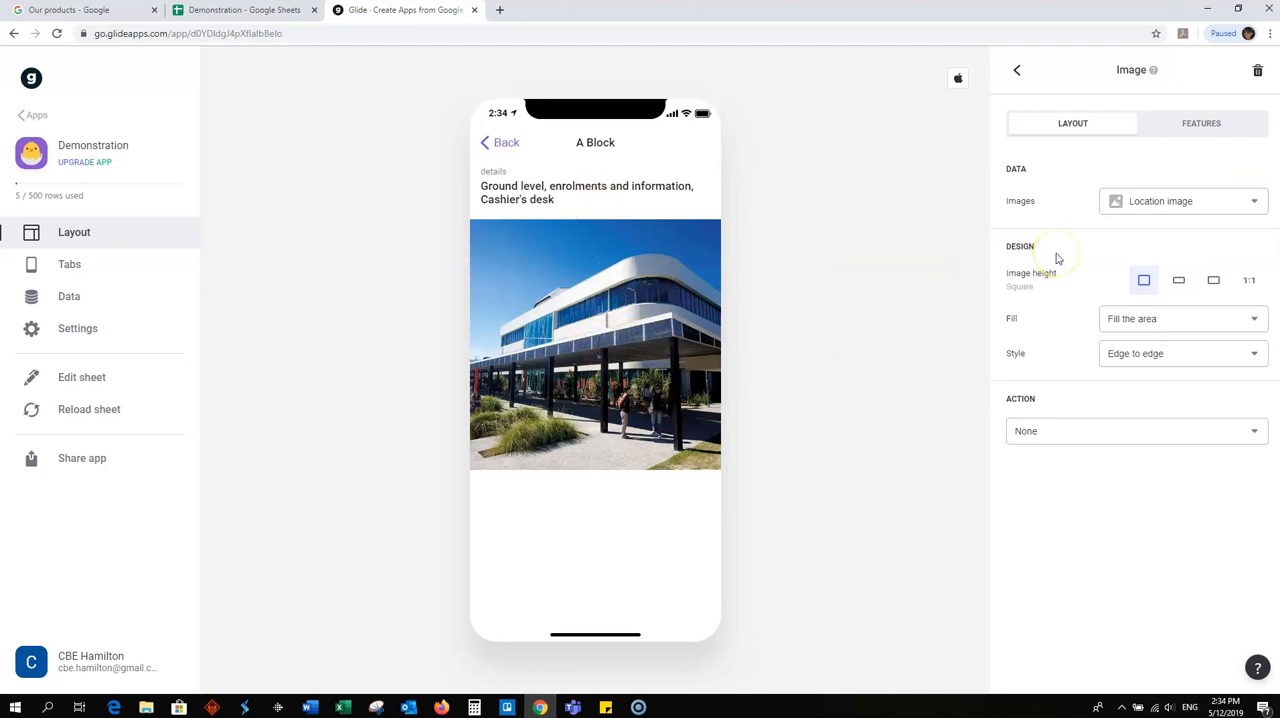
pyautogui.click(1017, 70)
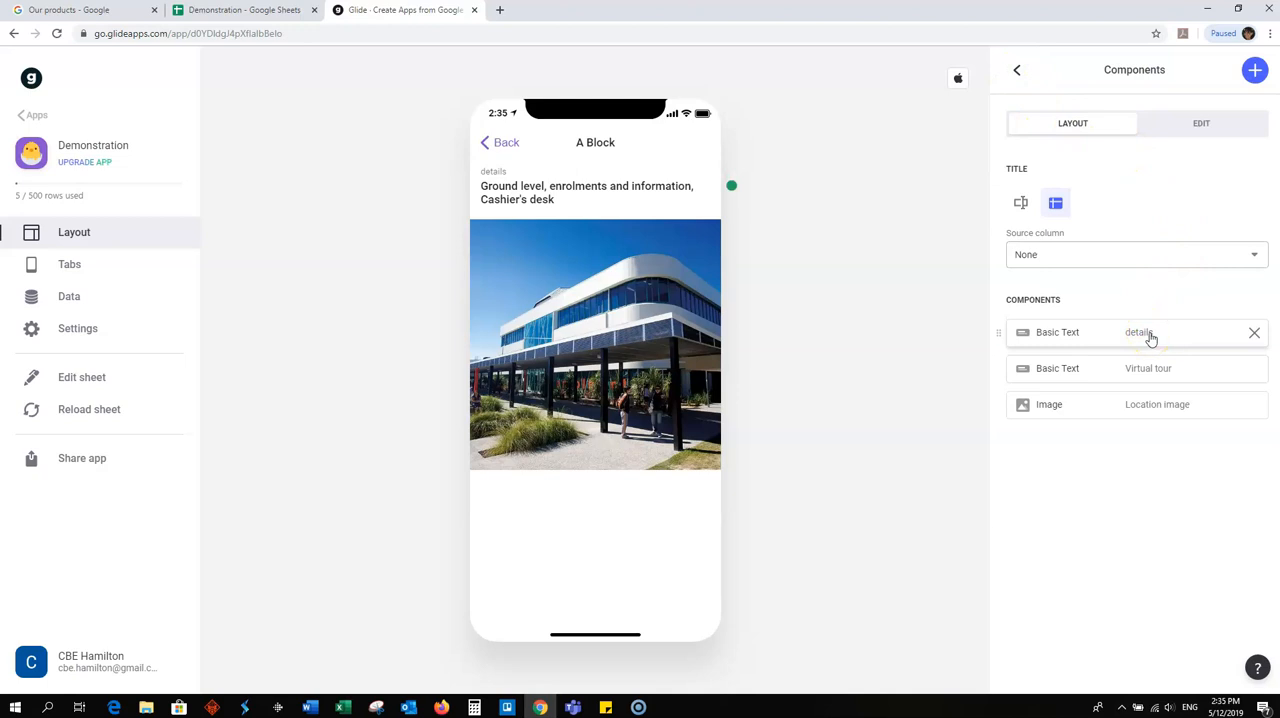
# - Preview the Atrium and Marae detail screens in the app to check their location images
pyautogui.click(499, 143)
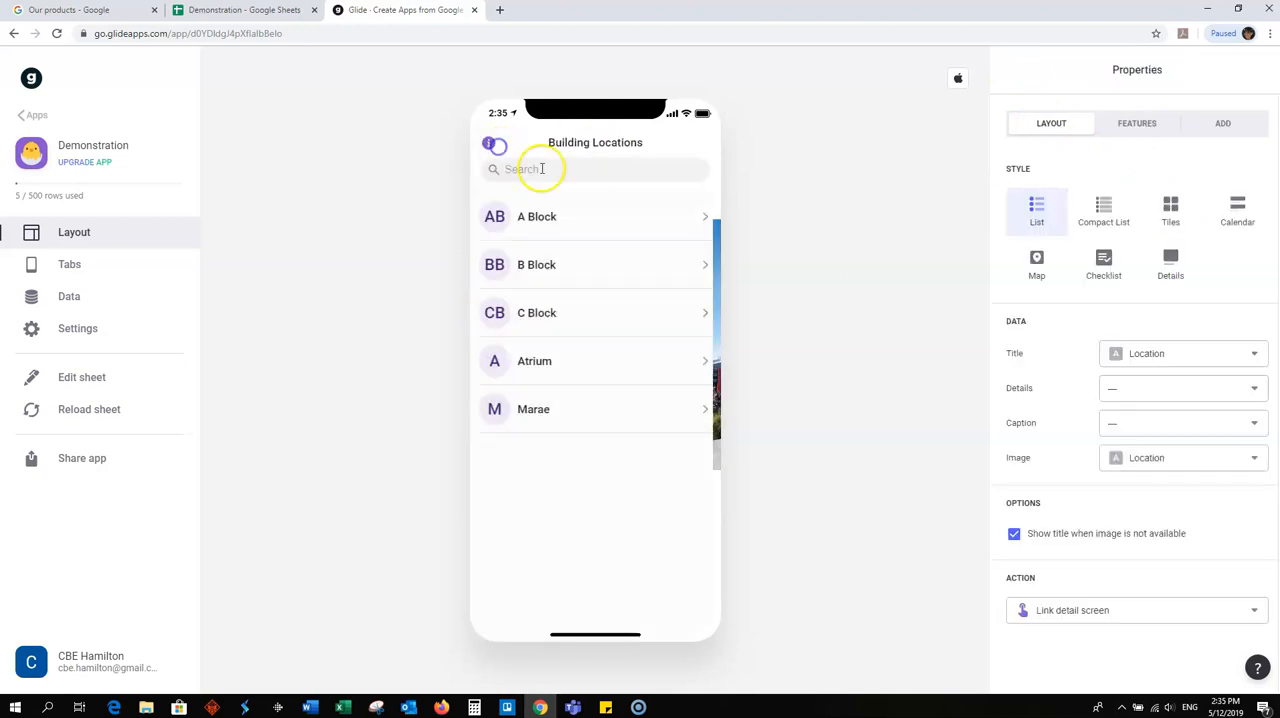
pyautogui.click(533, 358)
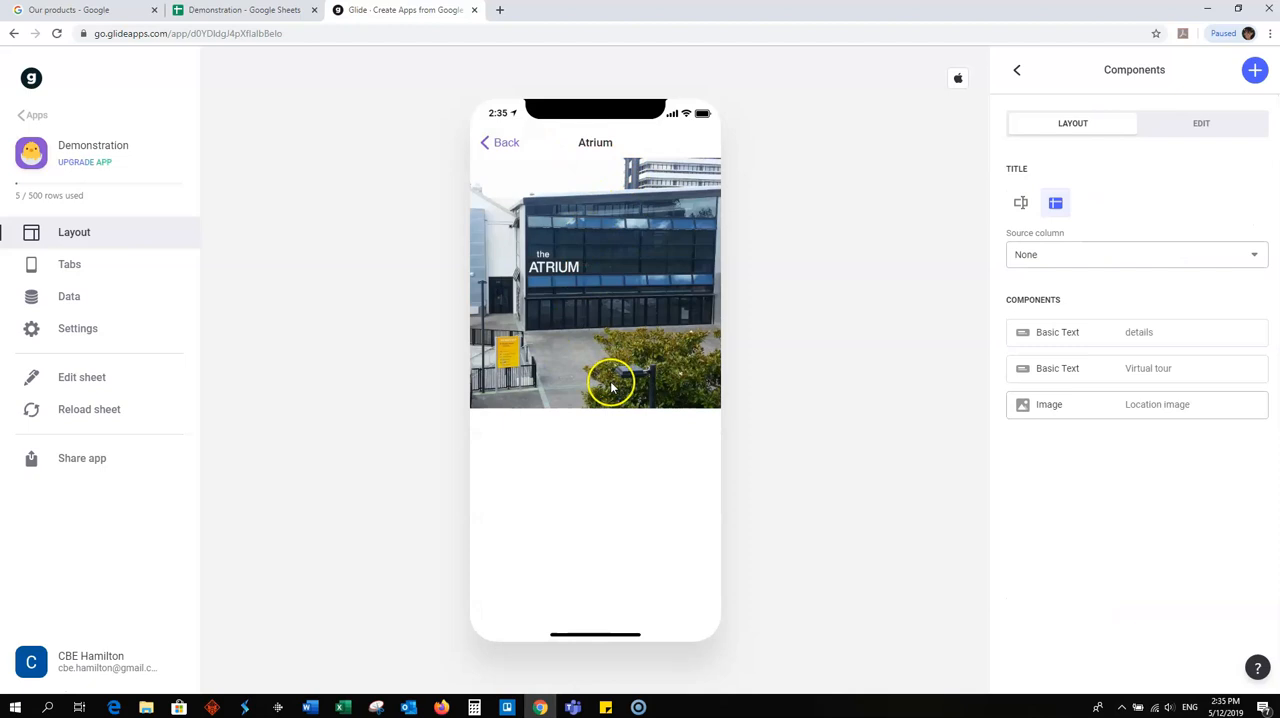
pyautogui.click(497, 142)
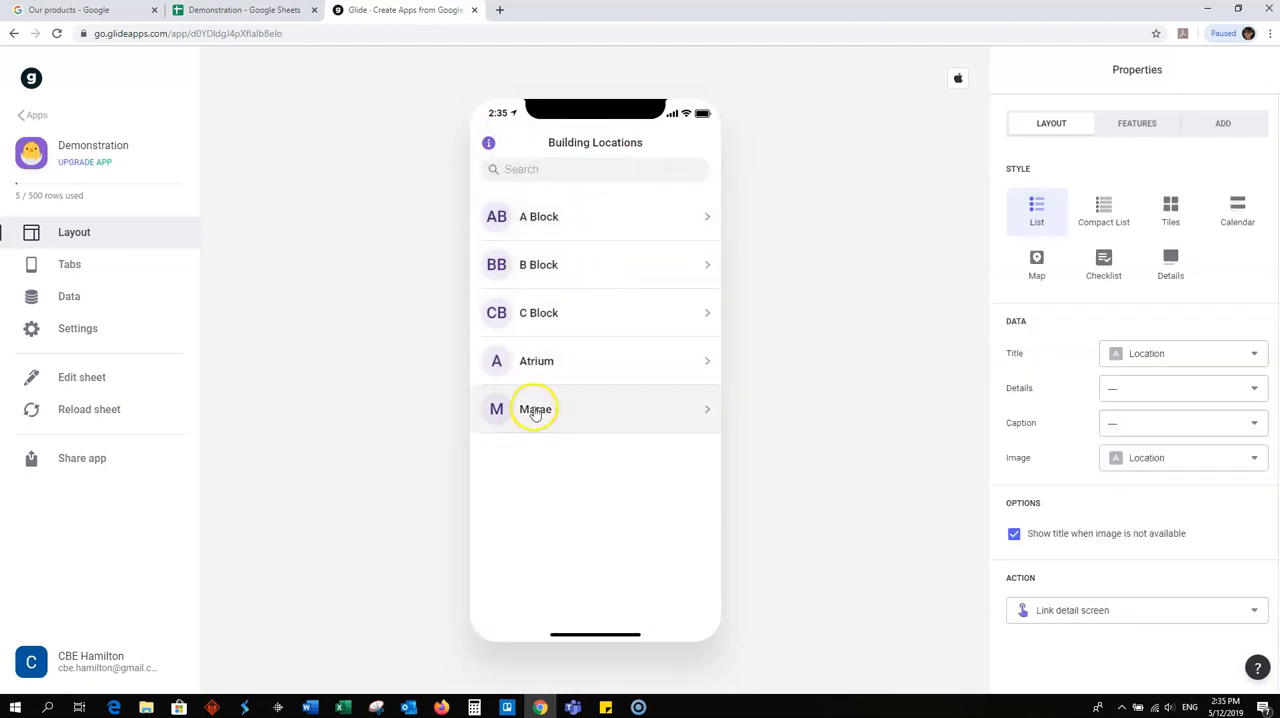
pyautogui.click(535, 411)
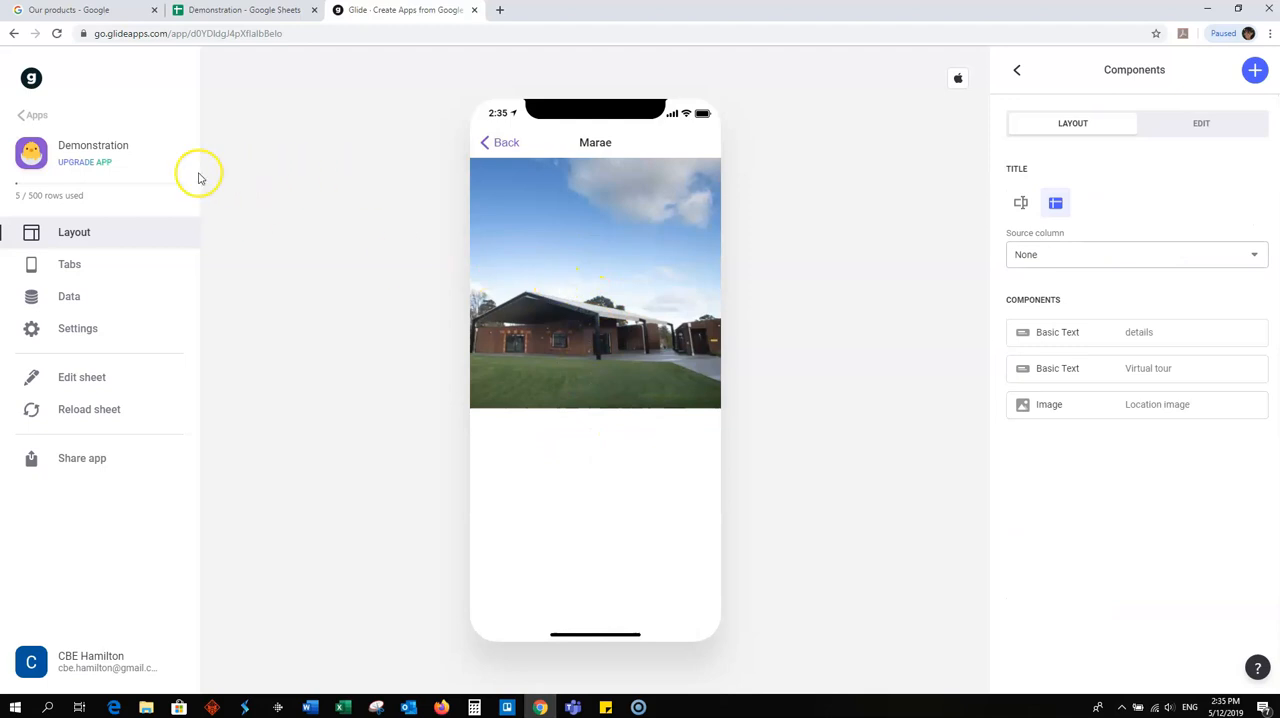
# - Apply the Dark theme in the app's design settings and return the preview to the Building Locations list
pyautogui.click(91, 147)
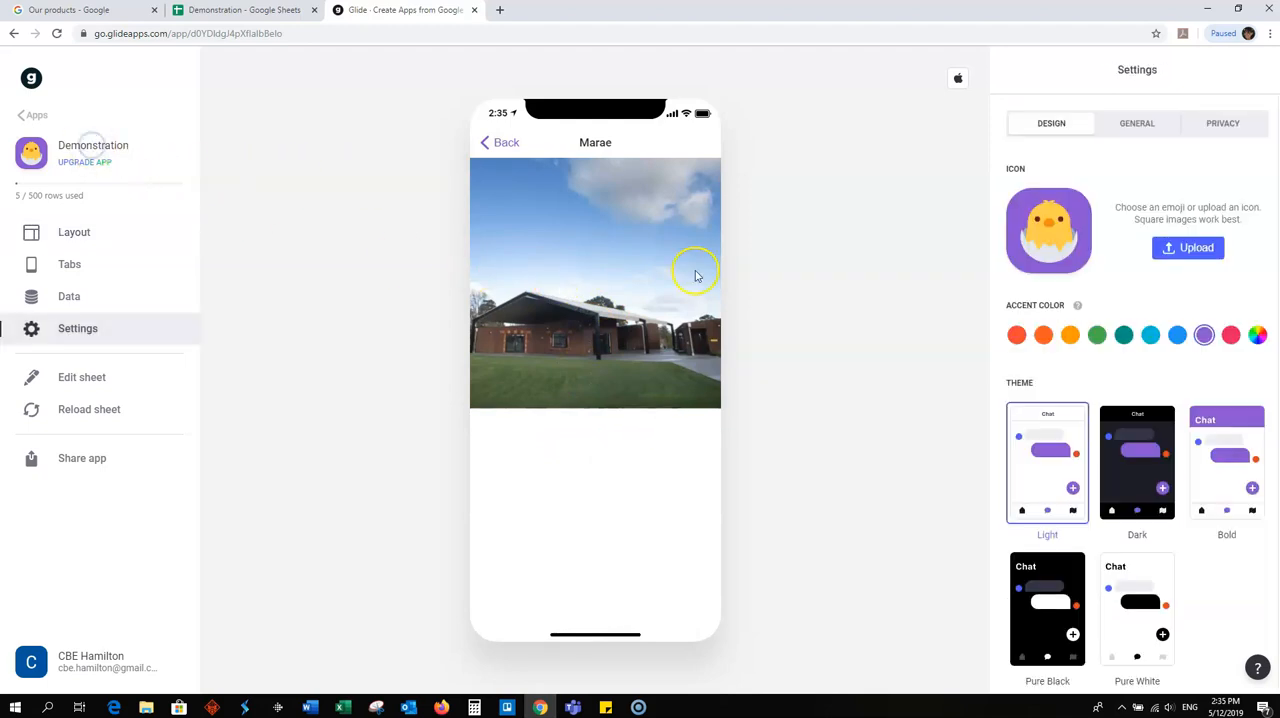
pyautogui.click(1042, 446)
pyautogui.click(1129, 456)
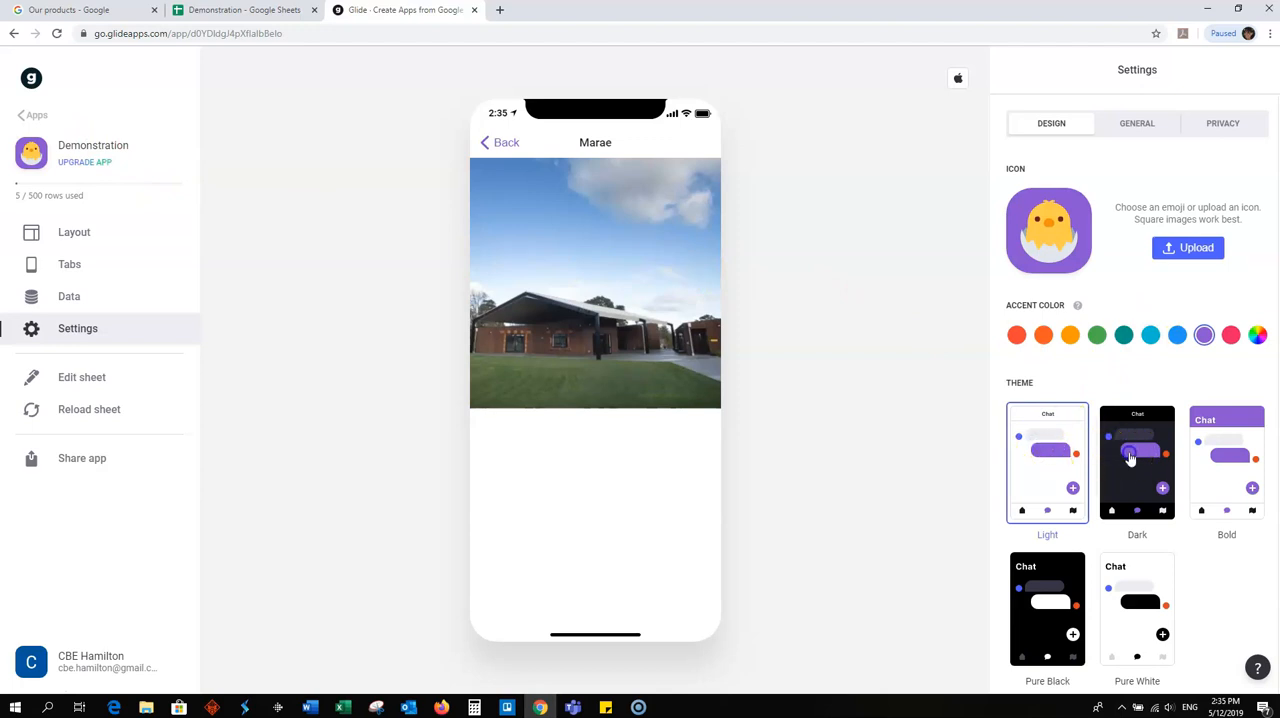
pyautogui.click(491, 143)
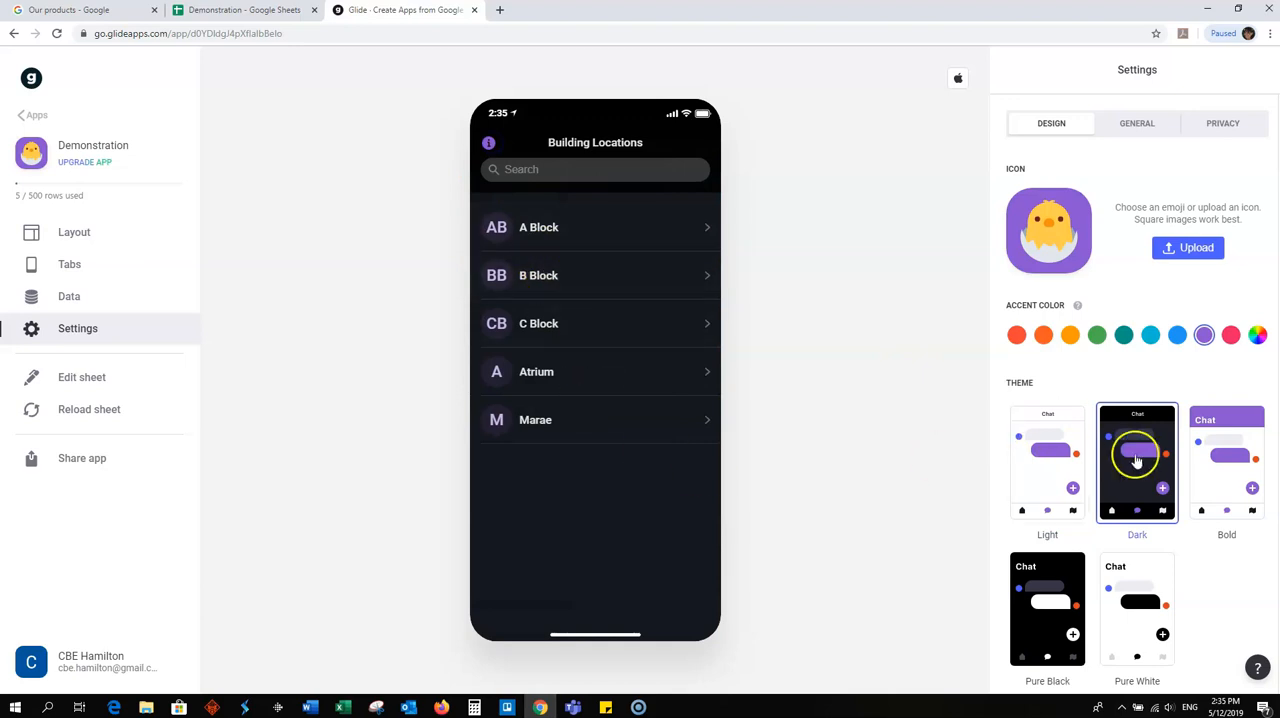
# - Try the Bold, Pure Black and Pure White themes on the app, then go back to Bold
pyautogui.click(1212, 436)
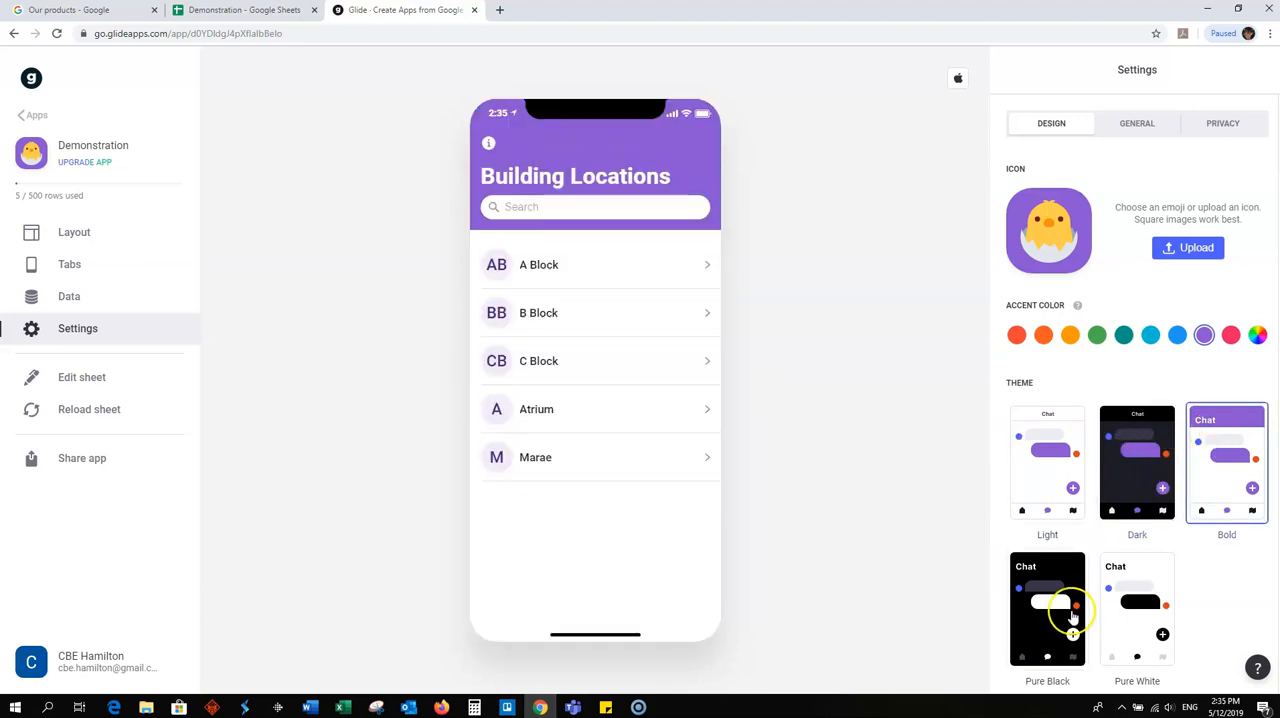
pyautogui.click(1037, 592)
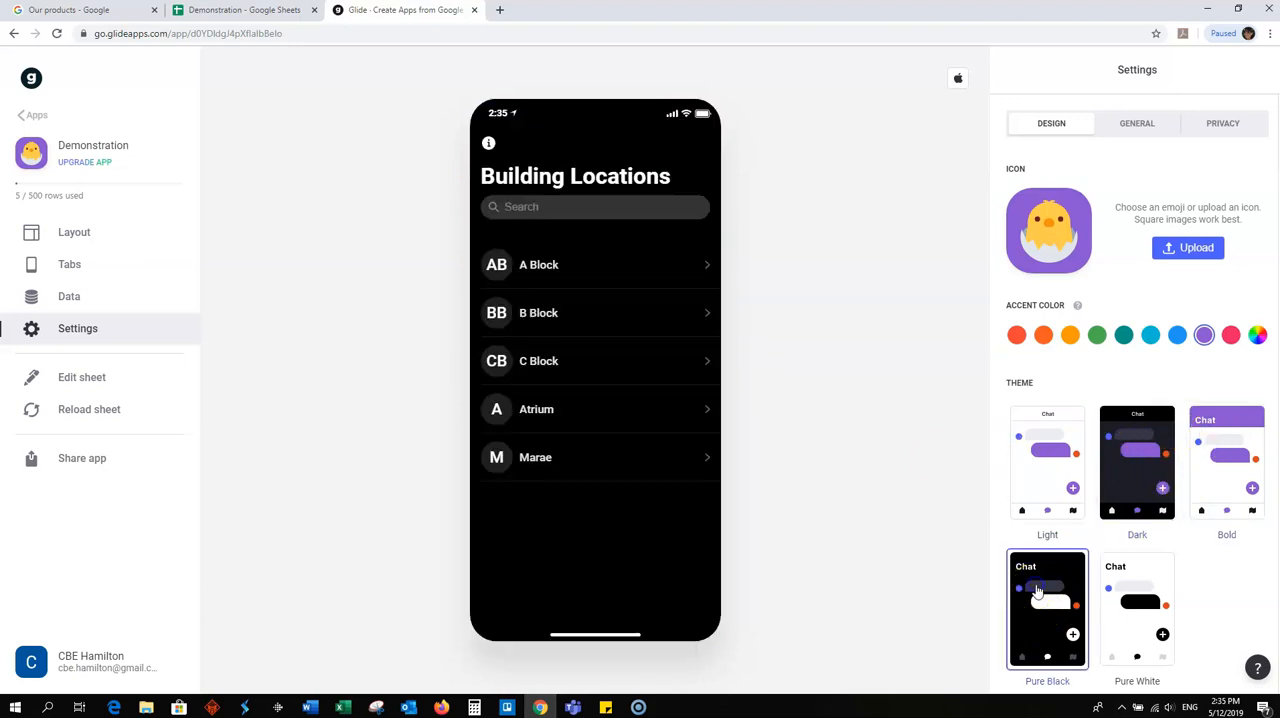
pyautogui.click(1143, 577)
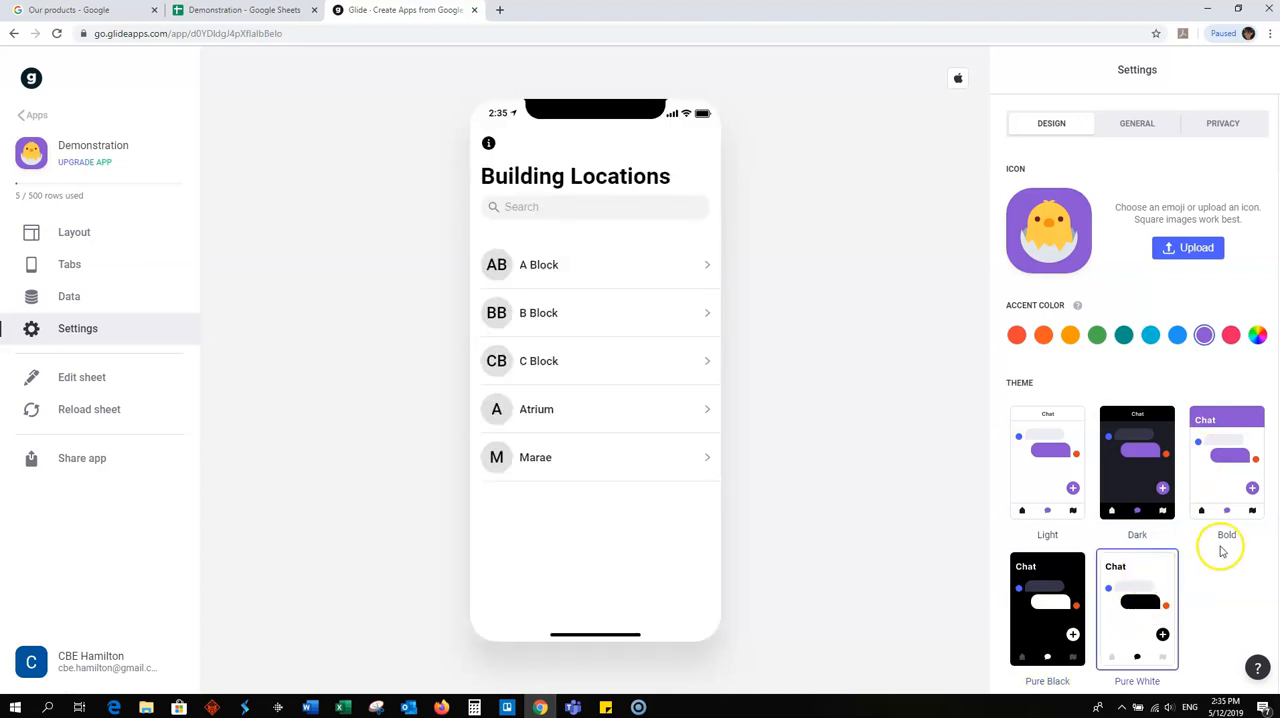
pyautogui.click(1228, 442)
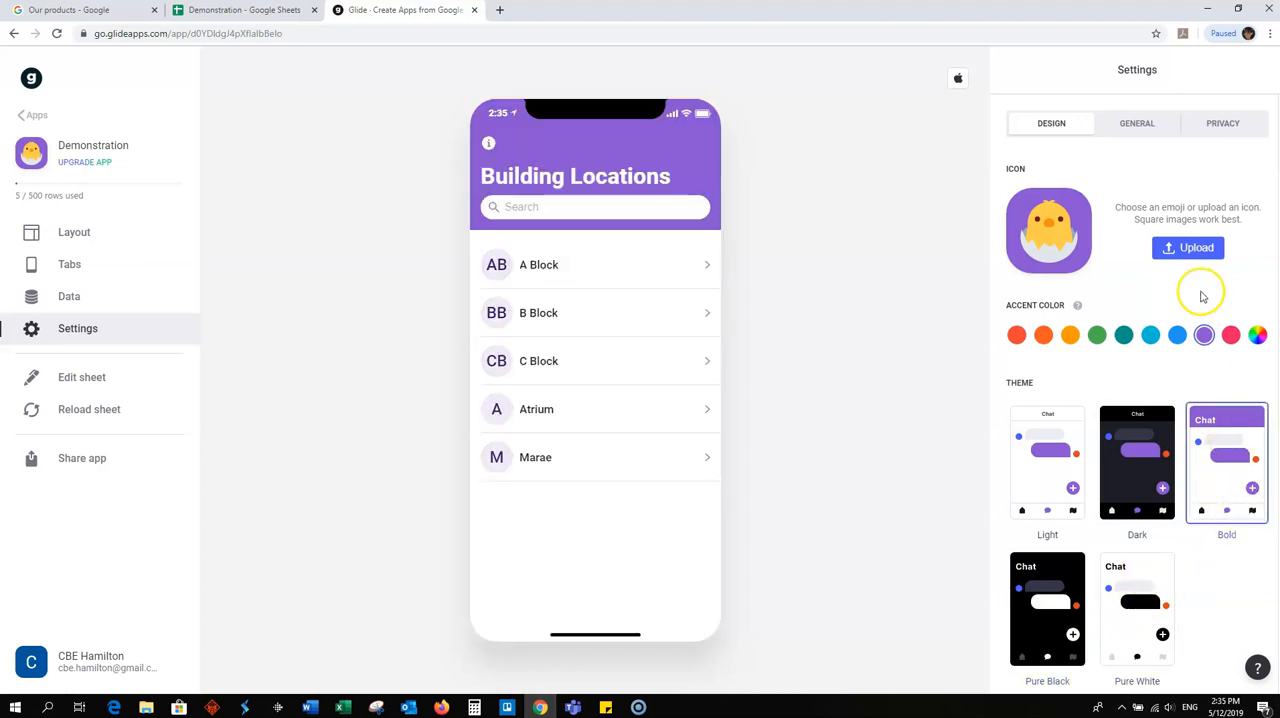
# - Set a custom, highly saturated yellow accent color, choose to keep it, and apply the Dark theme
pyautogui.click(1259, 340)
pyautogui.moveTo(1200, 384); pyautogui.dragTo(1127, 374)
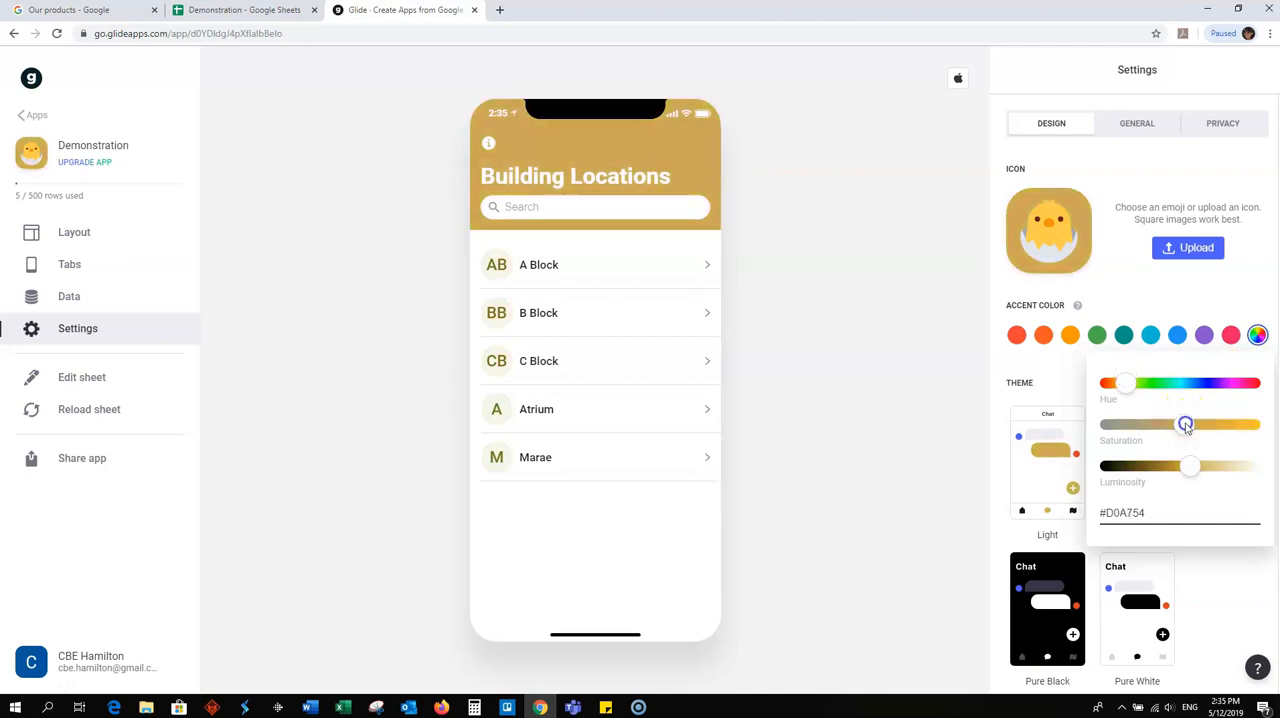
pyautogui.moveTo(1186, 423); pyautogui.dragTo(1250, 424)
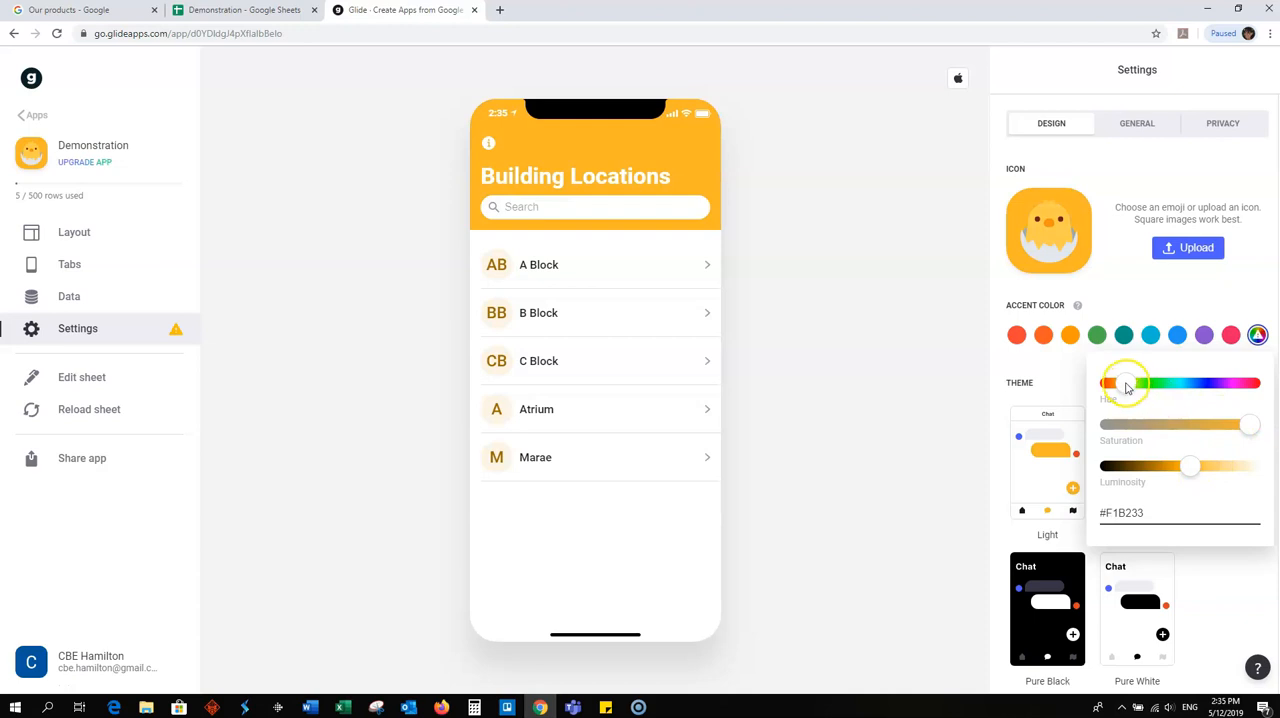
pyautogui.moveTo(1127, 387); pyautogui.dragTo(1131, 386)
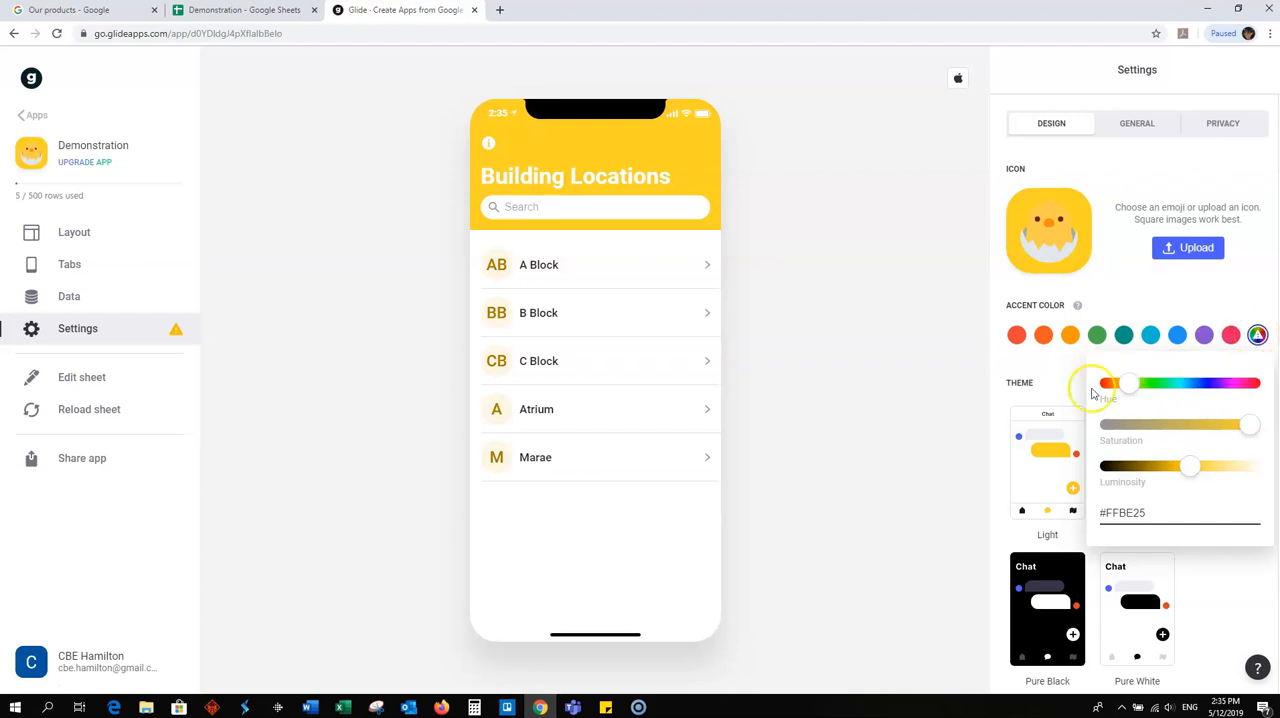
pyautogui.click(1039, 632)
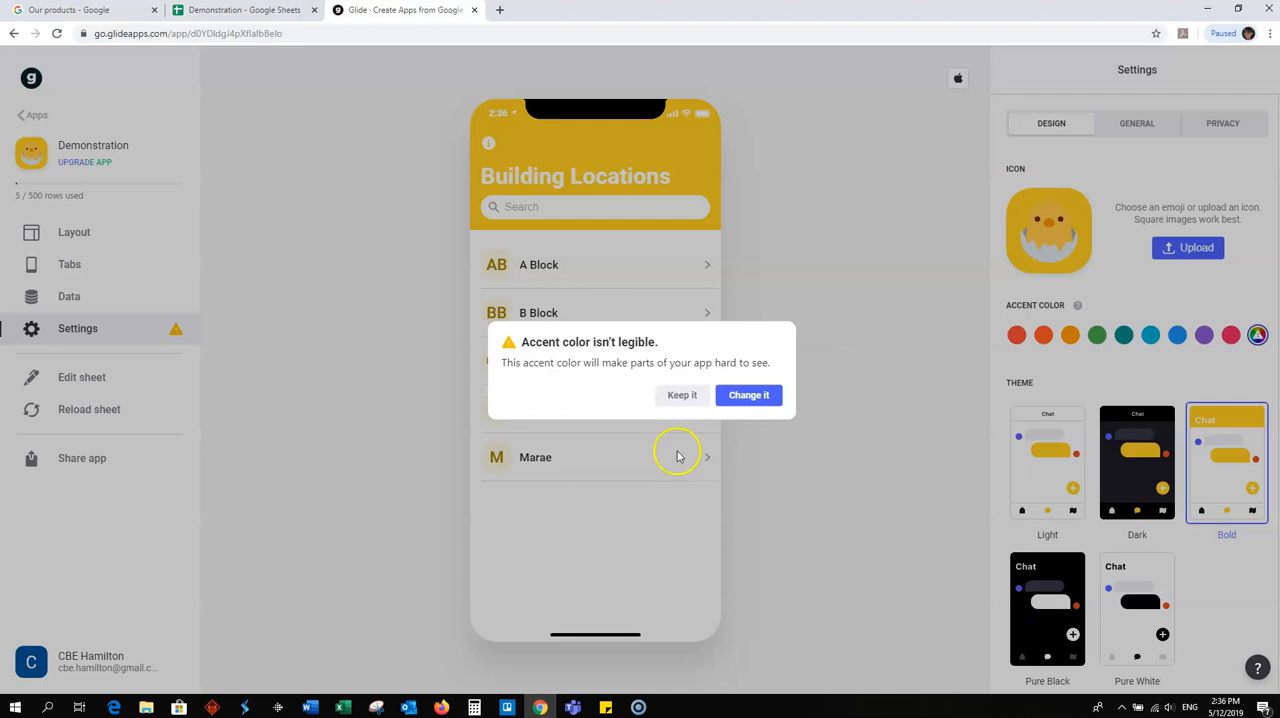
pyautogui.click(690, 396)
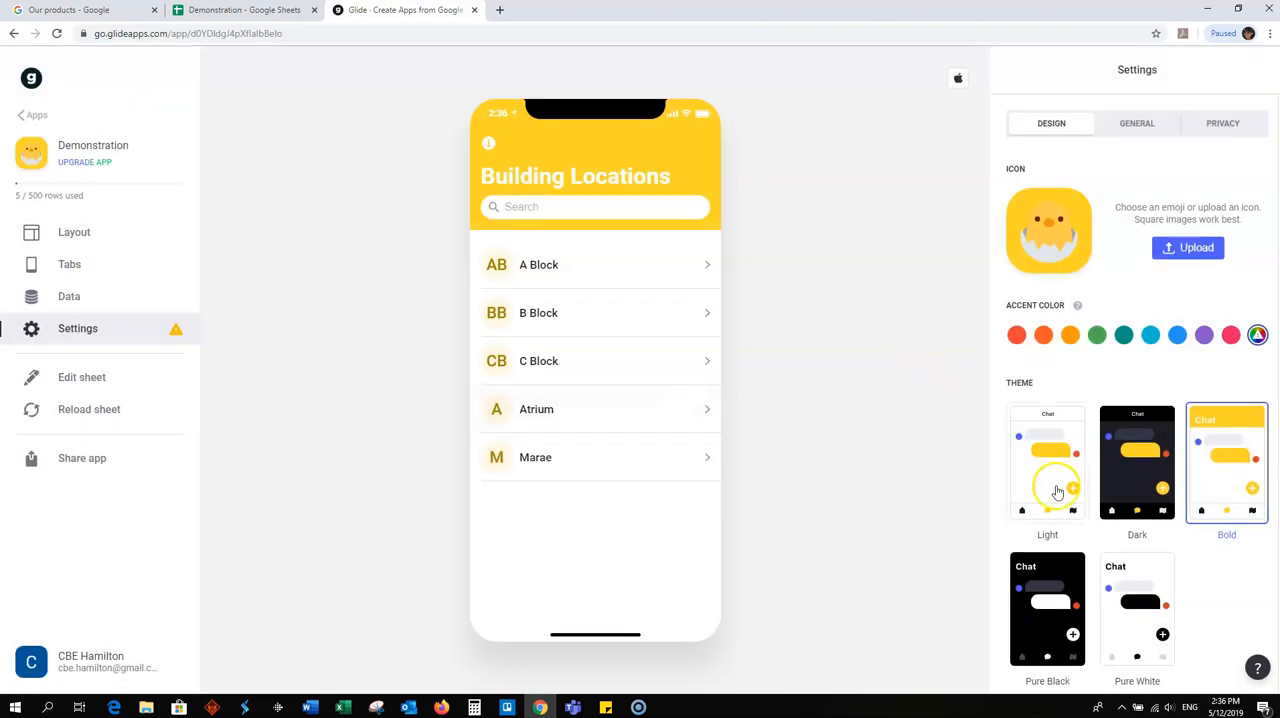
pyautogui.click(1129, 454)
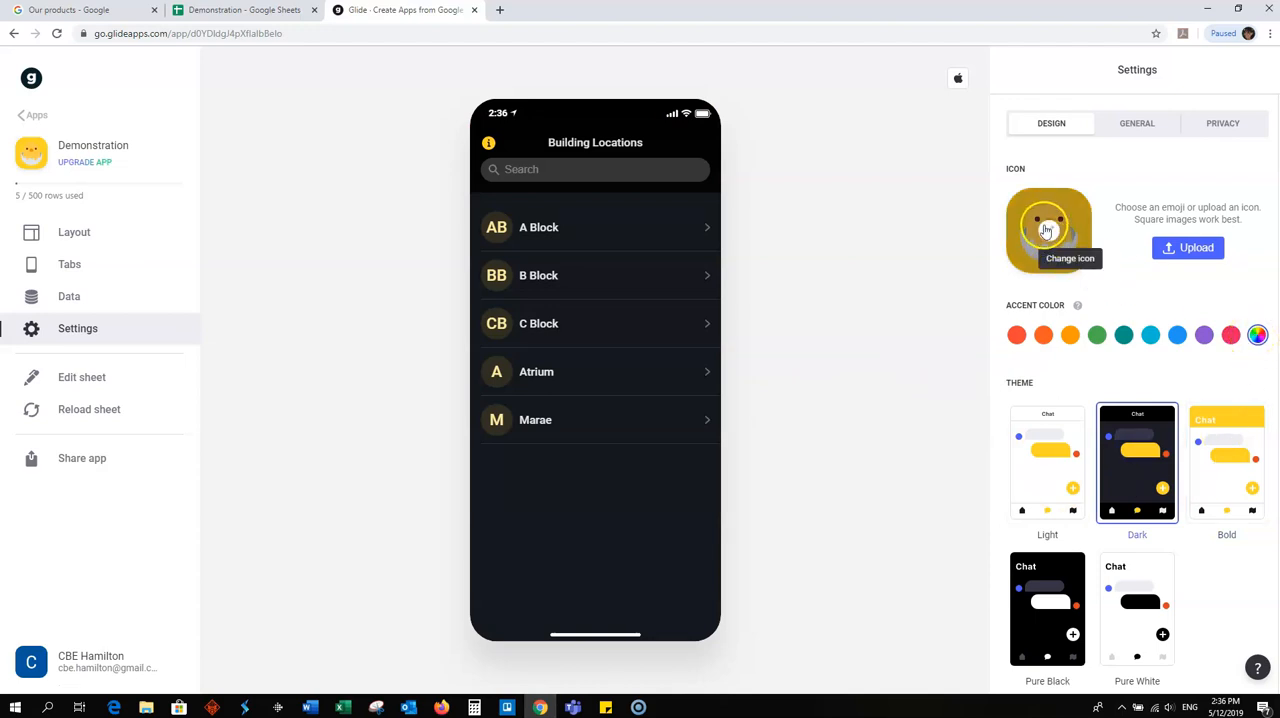
# - Change the app icon to the wheelchair emoji from the Symbols category
pyautogui.click(1045, 229)
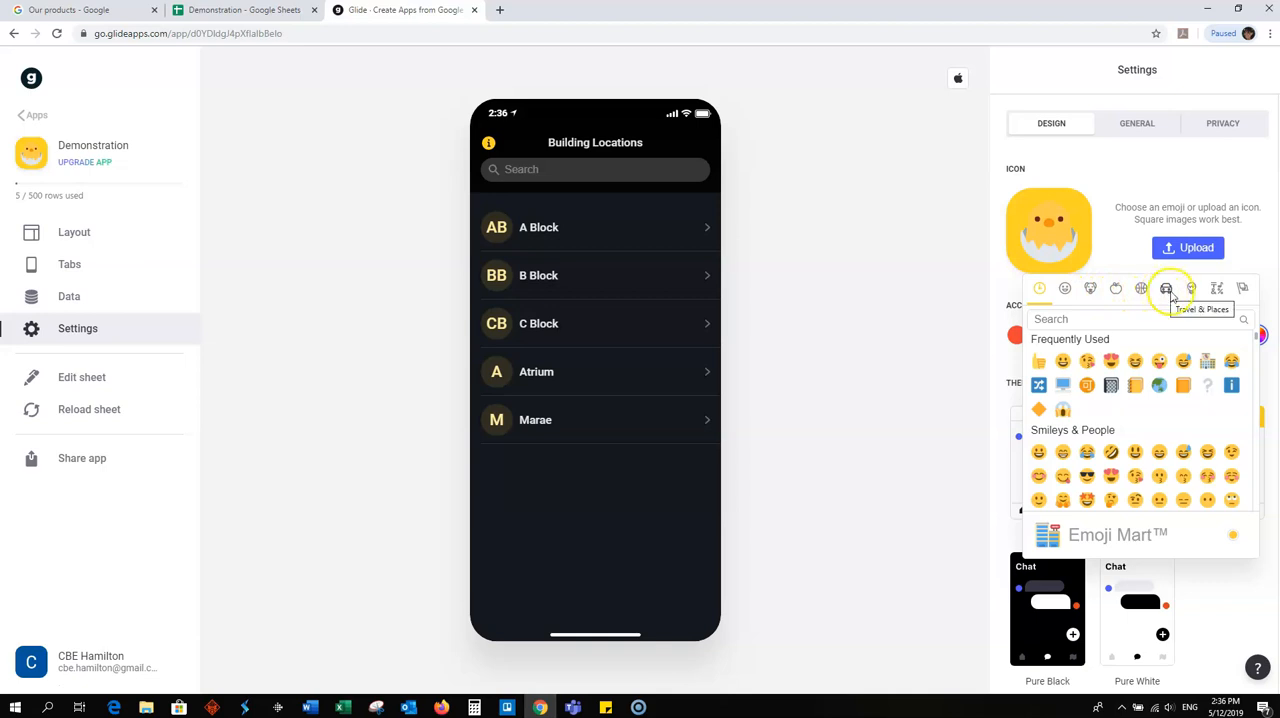
pyautogui.click(1243, 290)
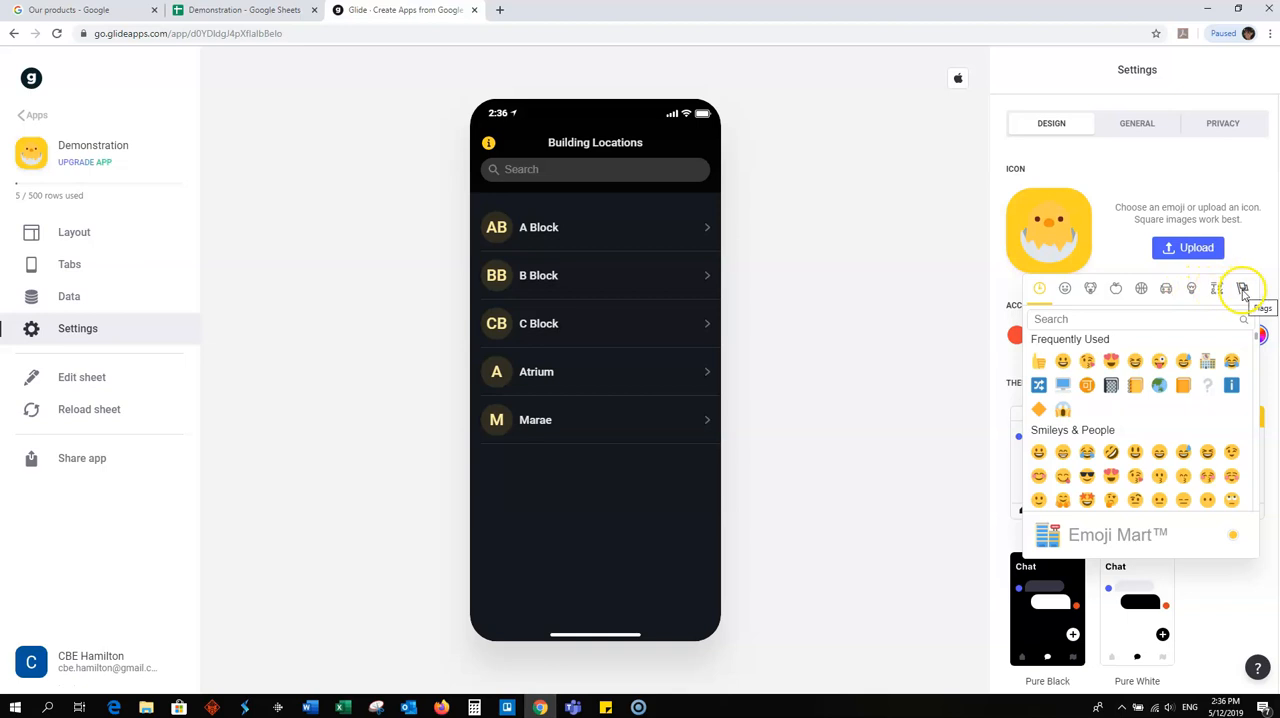
pyautogui.click(1217, 288)
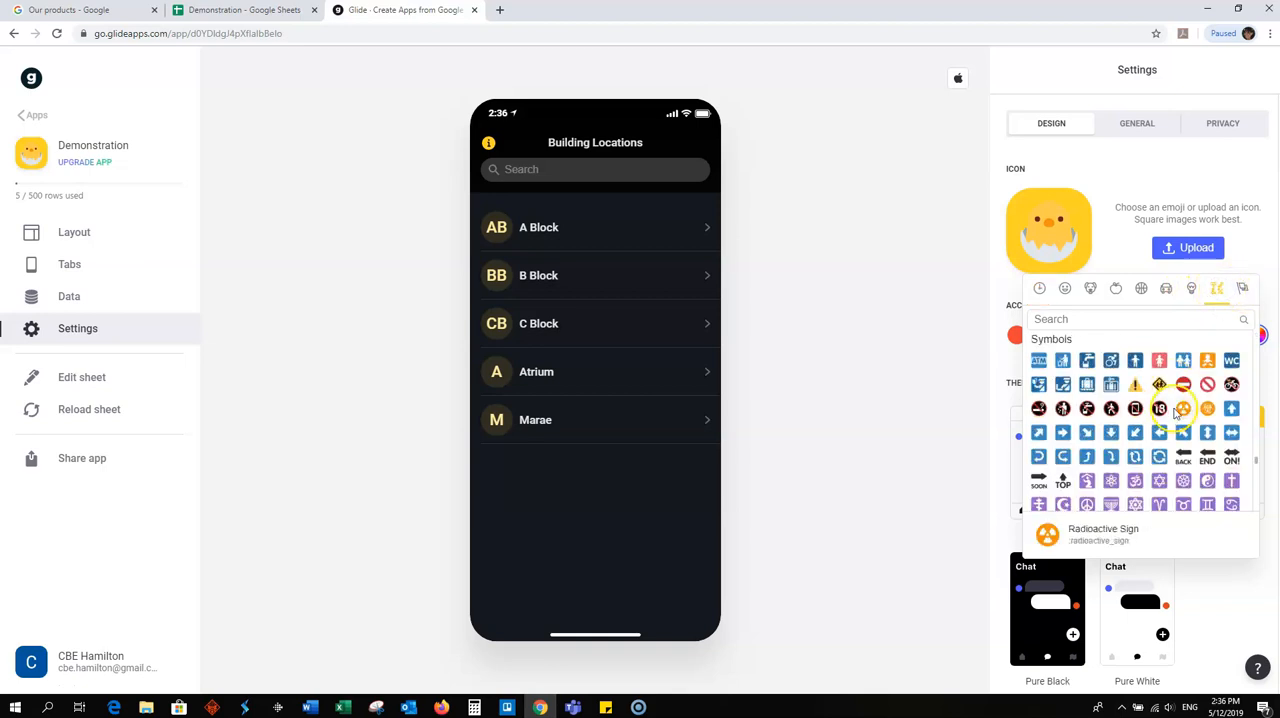
pyautogui.click(1111, 360)
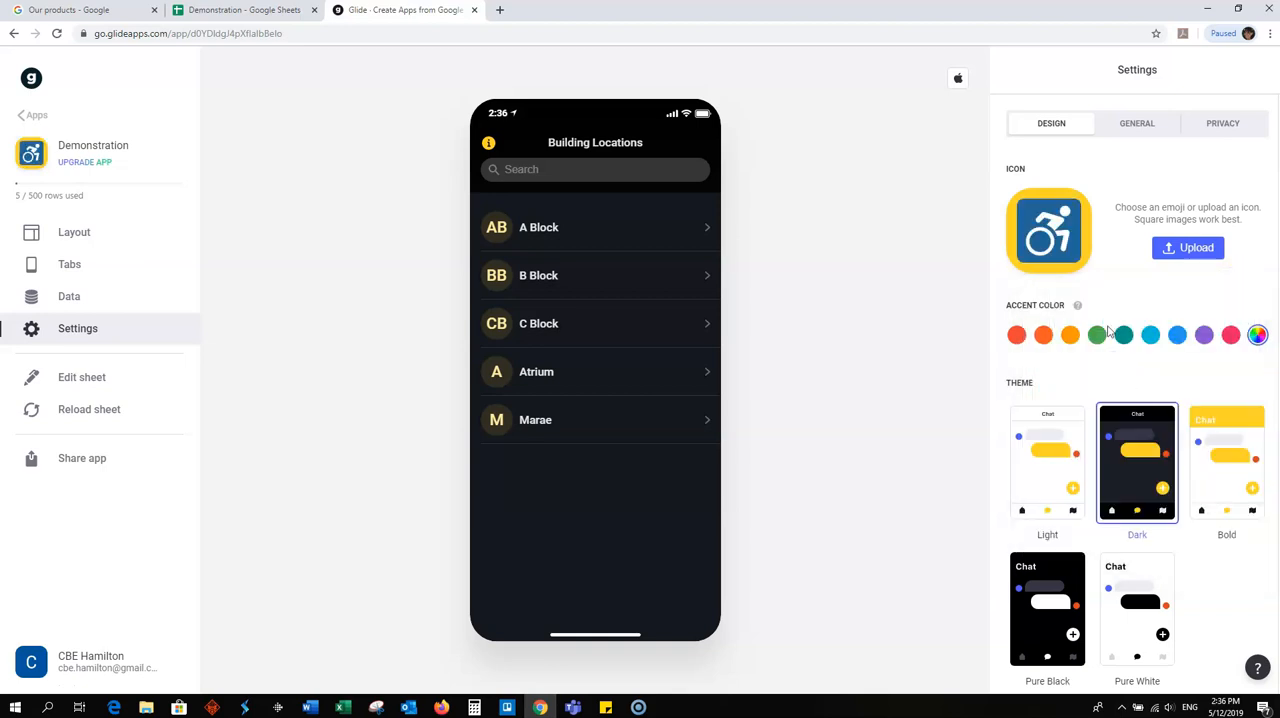